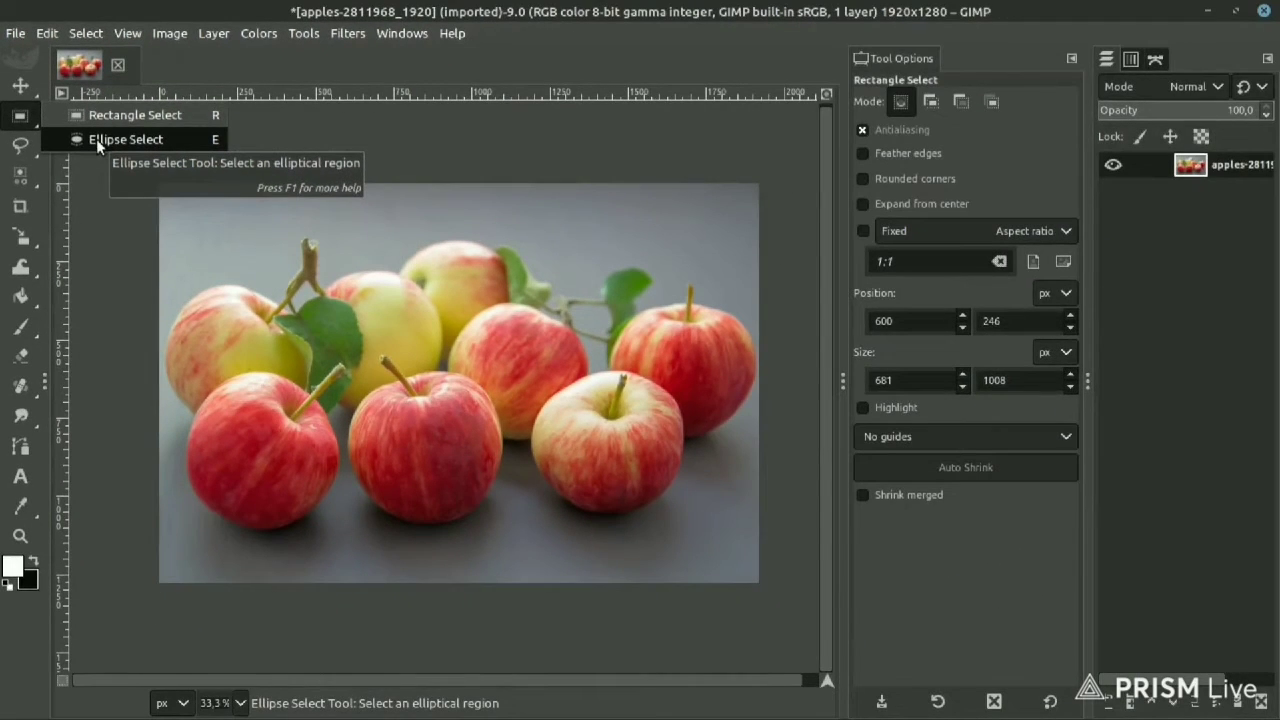
# - Select a rectangle around the front-left apple with Rectangle Select
pyautogui.click(96, 139)
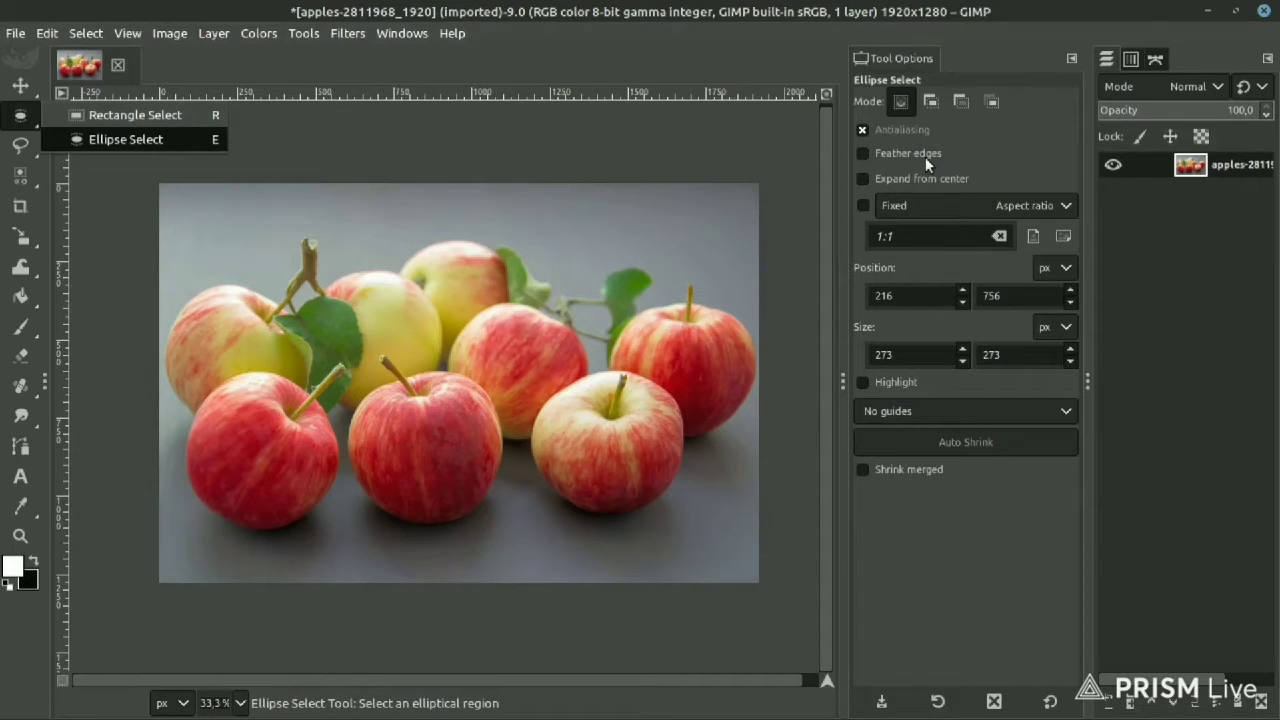
pyautogui.click(116, 114)
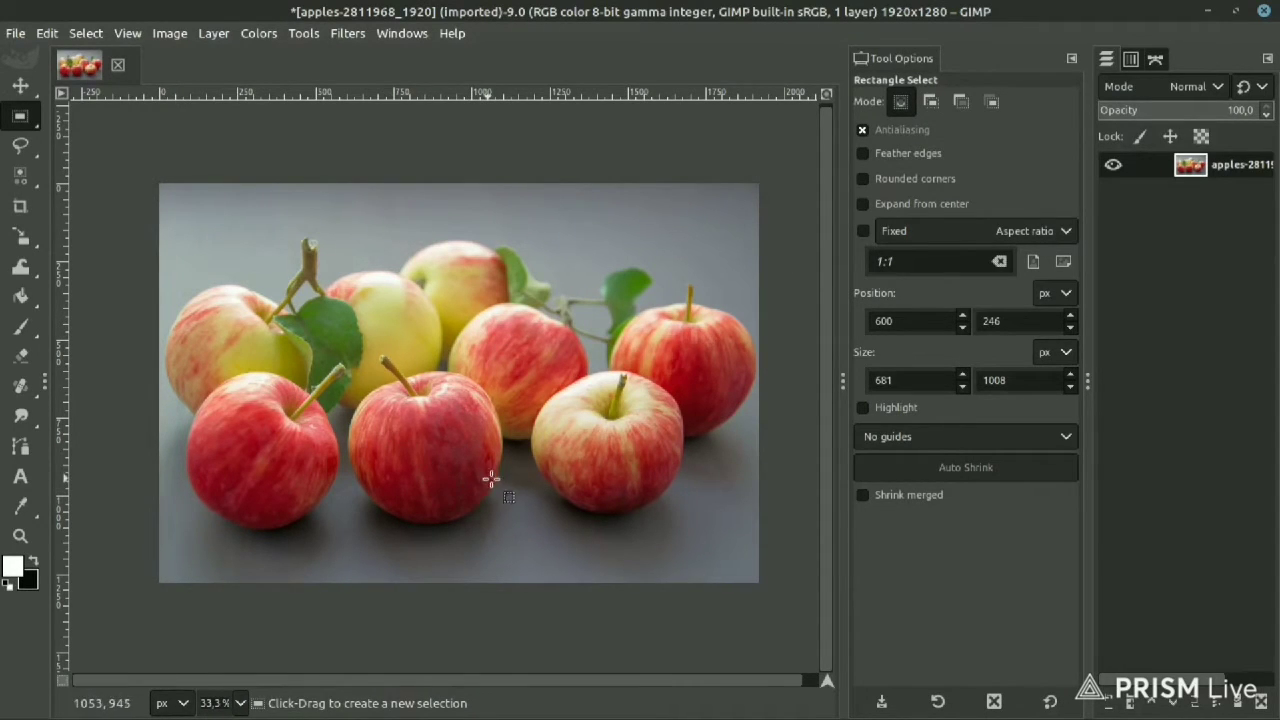
pyautogui.scroll(3, 183, 493)
pyautogui.scroll(-1, 206, 471)
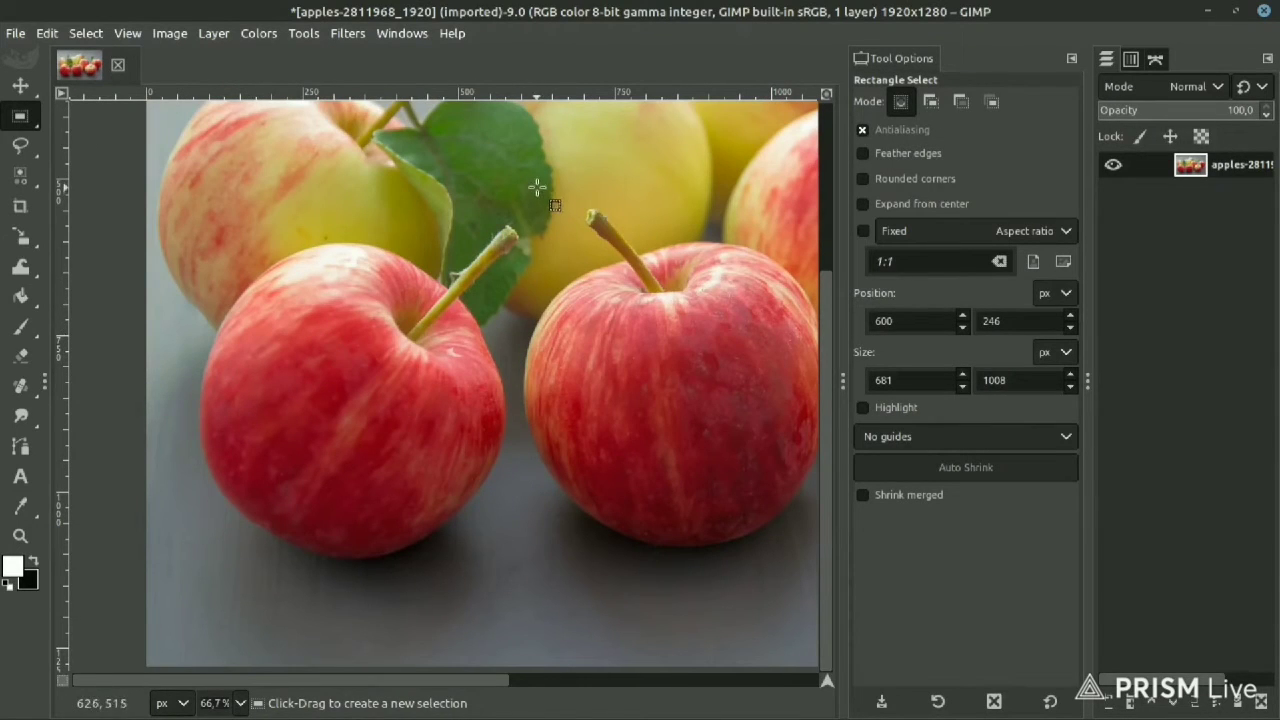
pyautogui.moveTo(536, 185)
pyautogui.mouseDown()
pyautogui.moveTo(273, 462)
pyautogui.moveTo(163, 618)
pyautogui.mouseUp()
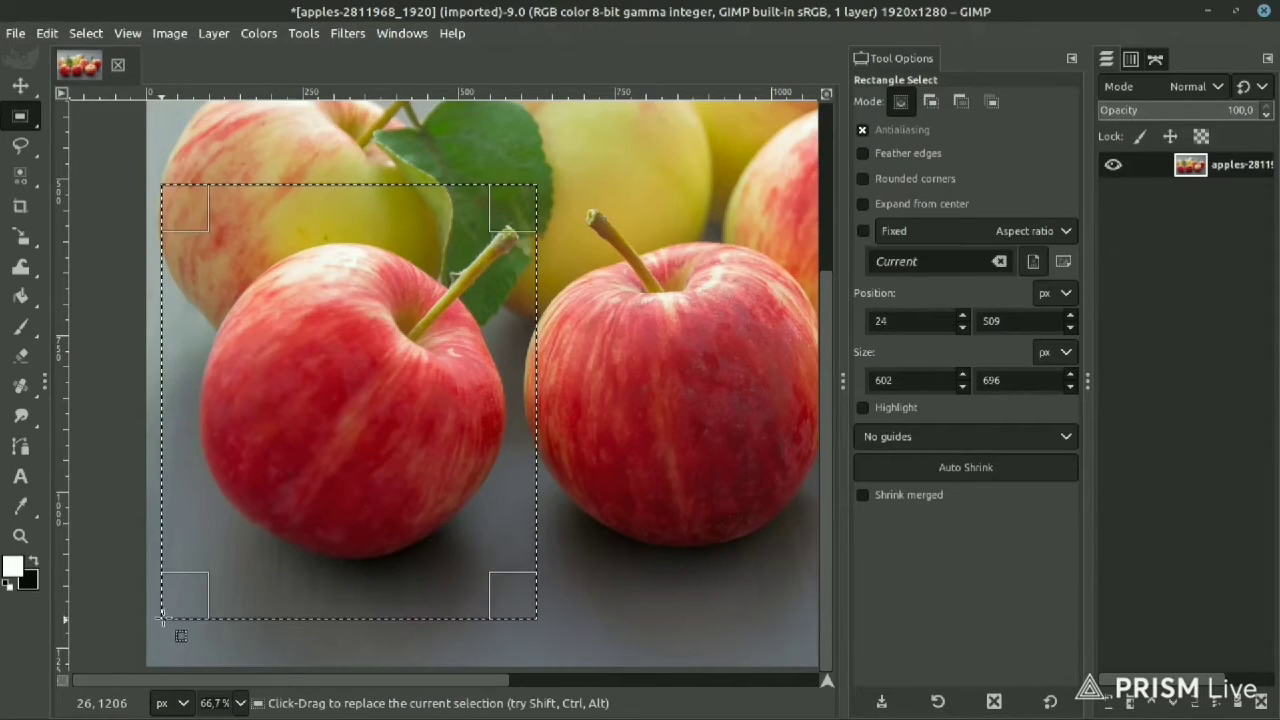
# - In Add mode, add a 552×584 rectangle around the centre apple to the selection
pyautogui.scroll(-2, 300, 464)
pyautogui.scroll(1, 346, 378)
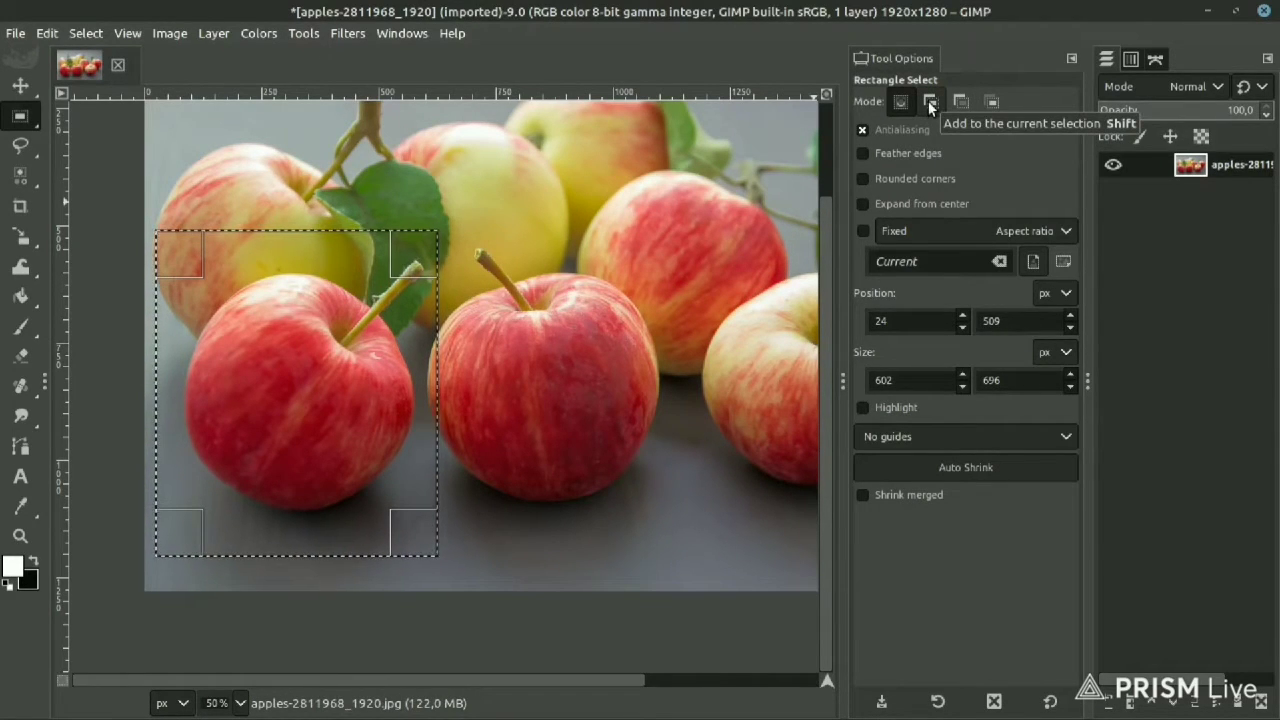
pyautogui.click(929, 104)
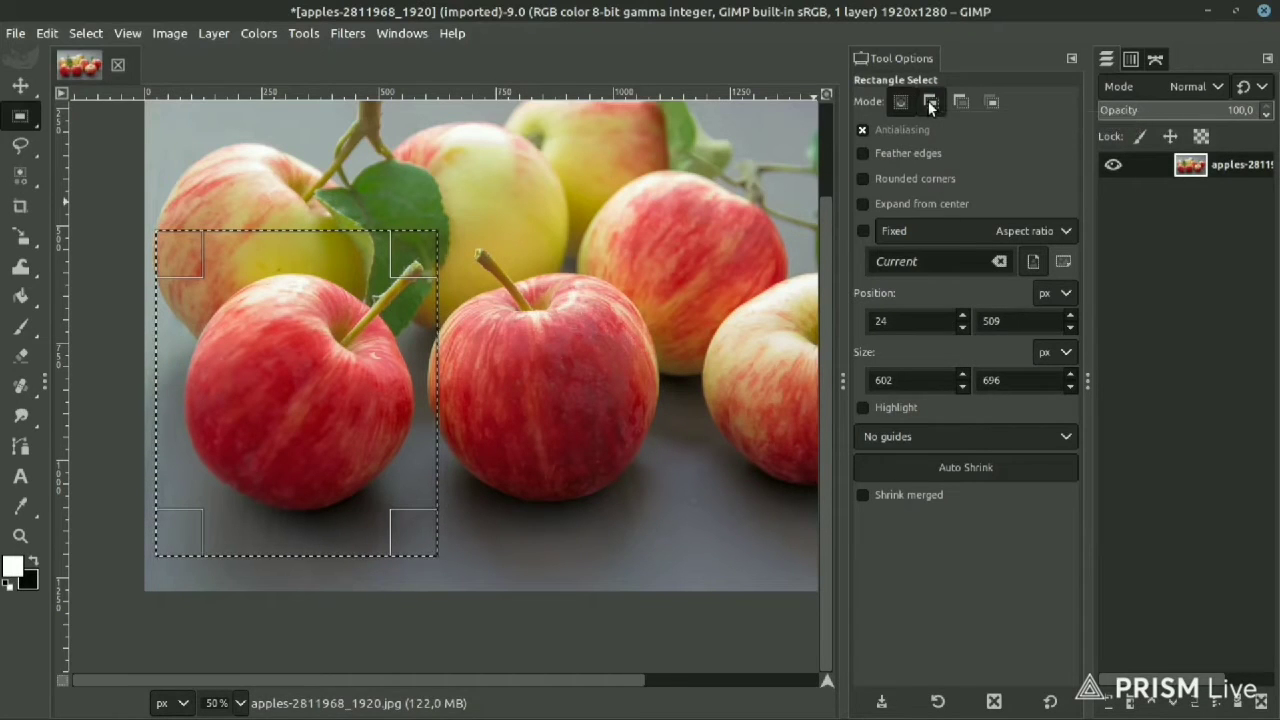
pyautogui.moveTo(664, 252)
pyautogui.mouseDown()
pyautogui.moveTo(615, 346)
pyautogui.moveTo(407, 525)
pyautogui.mouseUp()
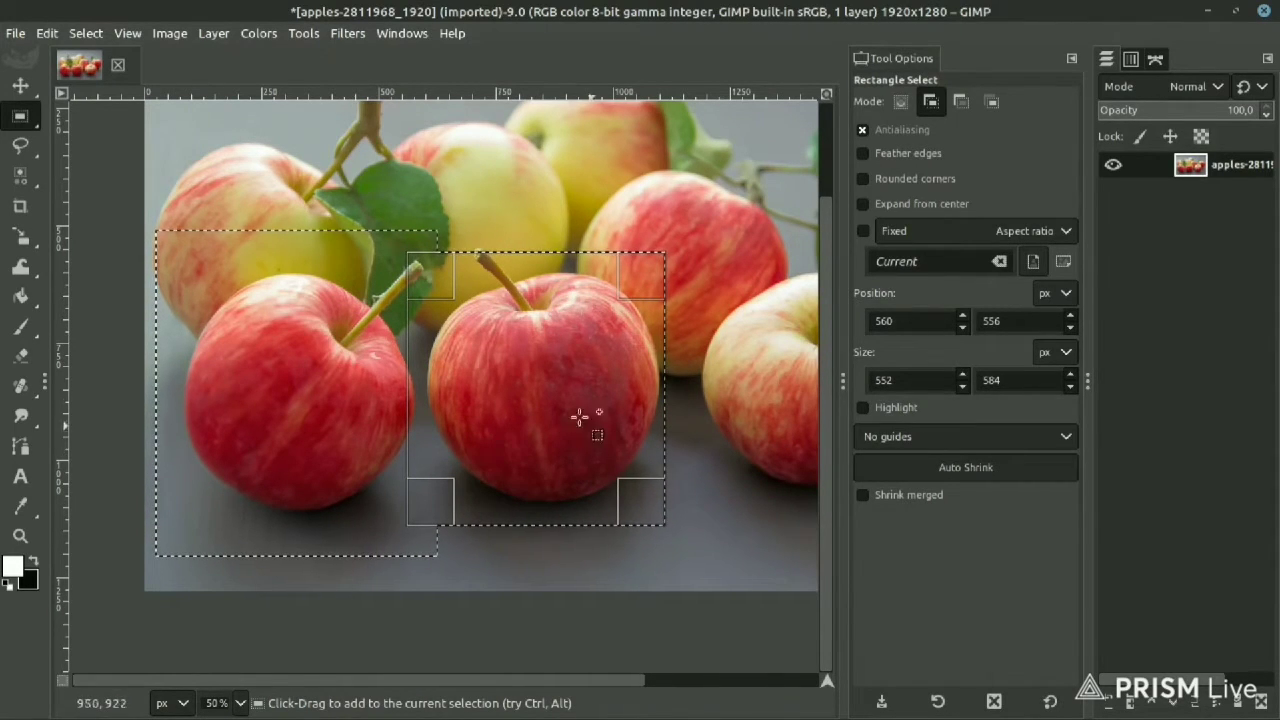
# - Copy the selected apples and add a new transparent layer
pyautogui.rightClick(490, 371)
pyautogui.moveTo(530, 423)
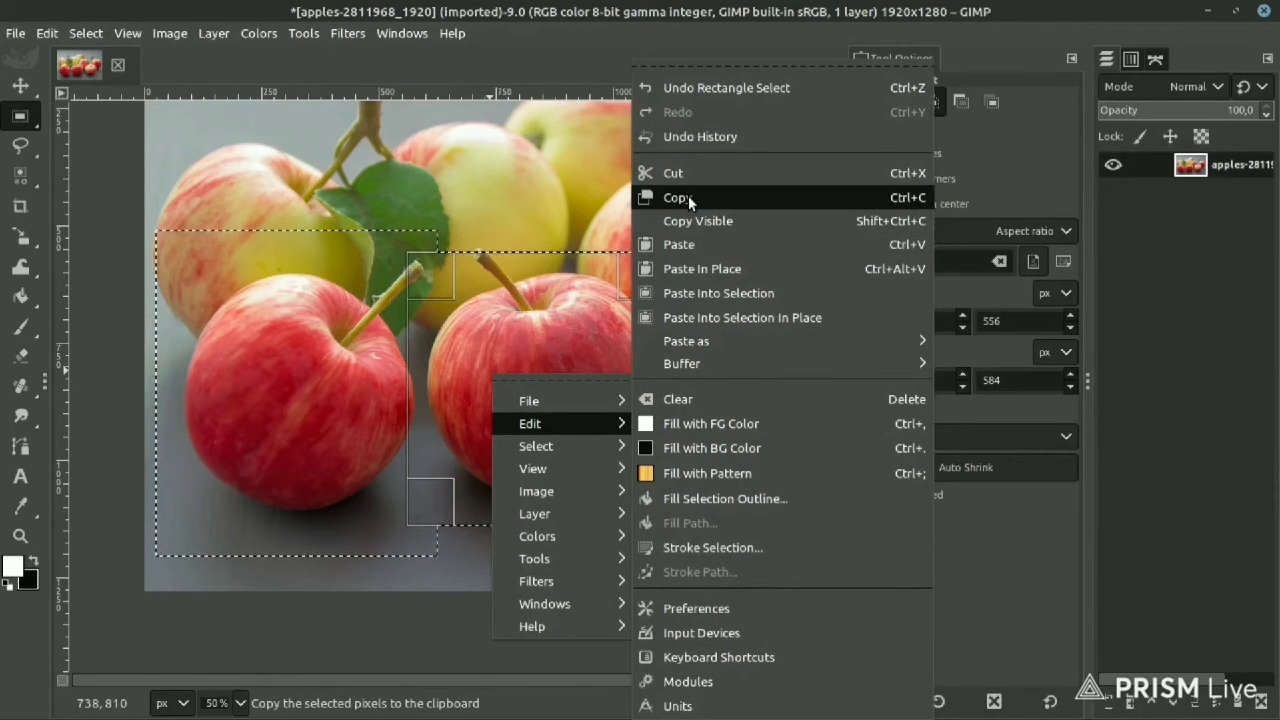
pyautogui.click(688, 197)
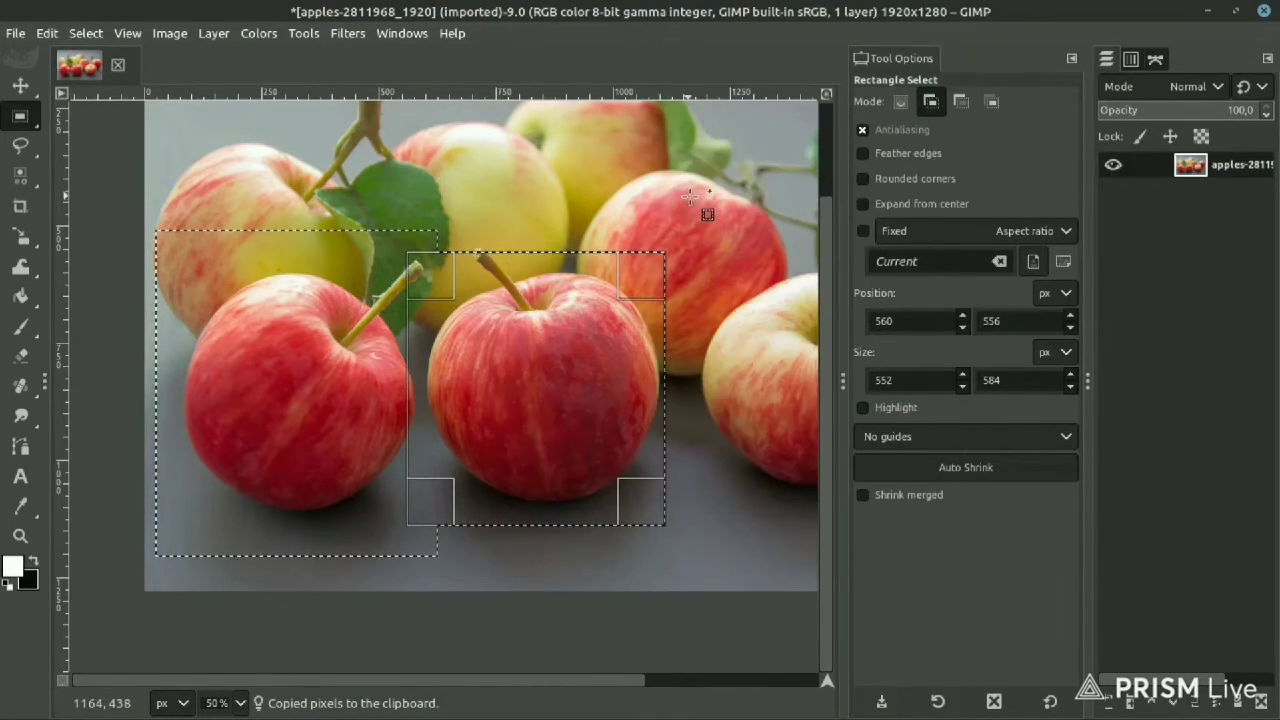
pyautogui.click(1107, 704)
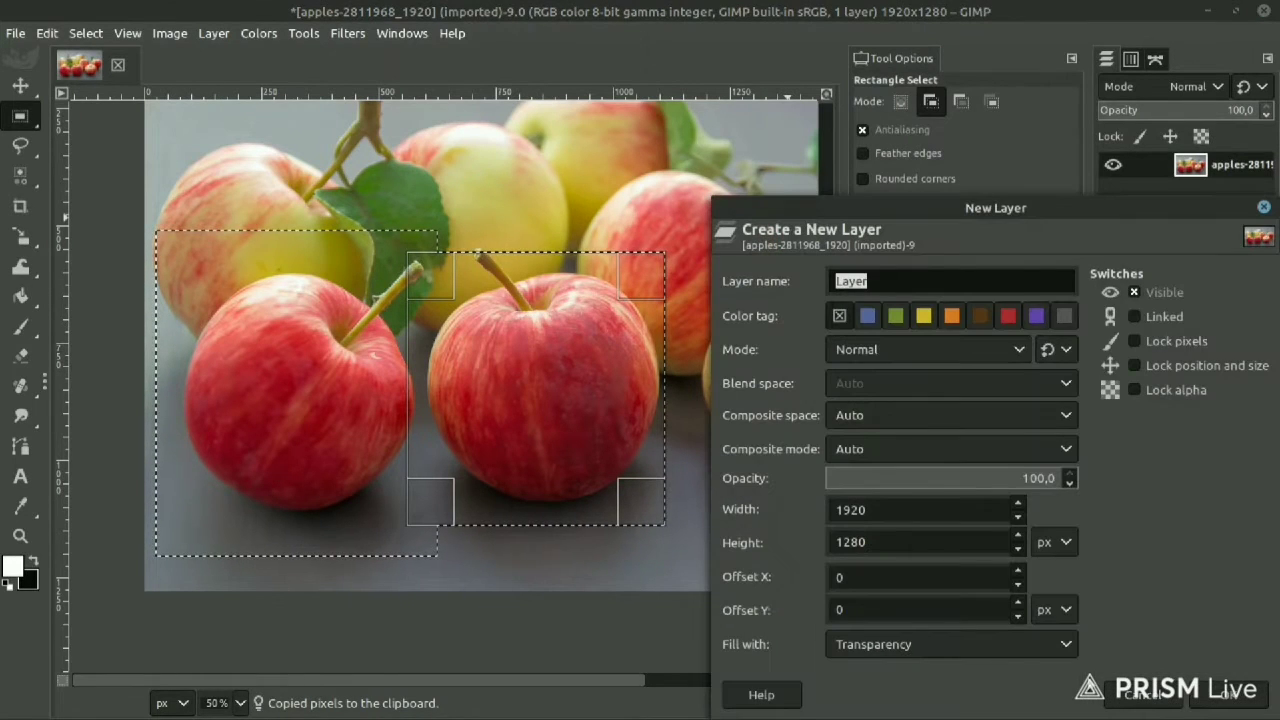
pyautogui.click(1232, 696)
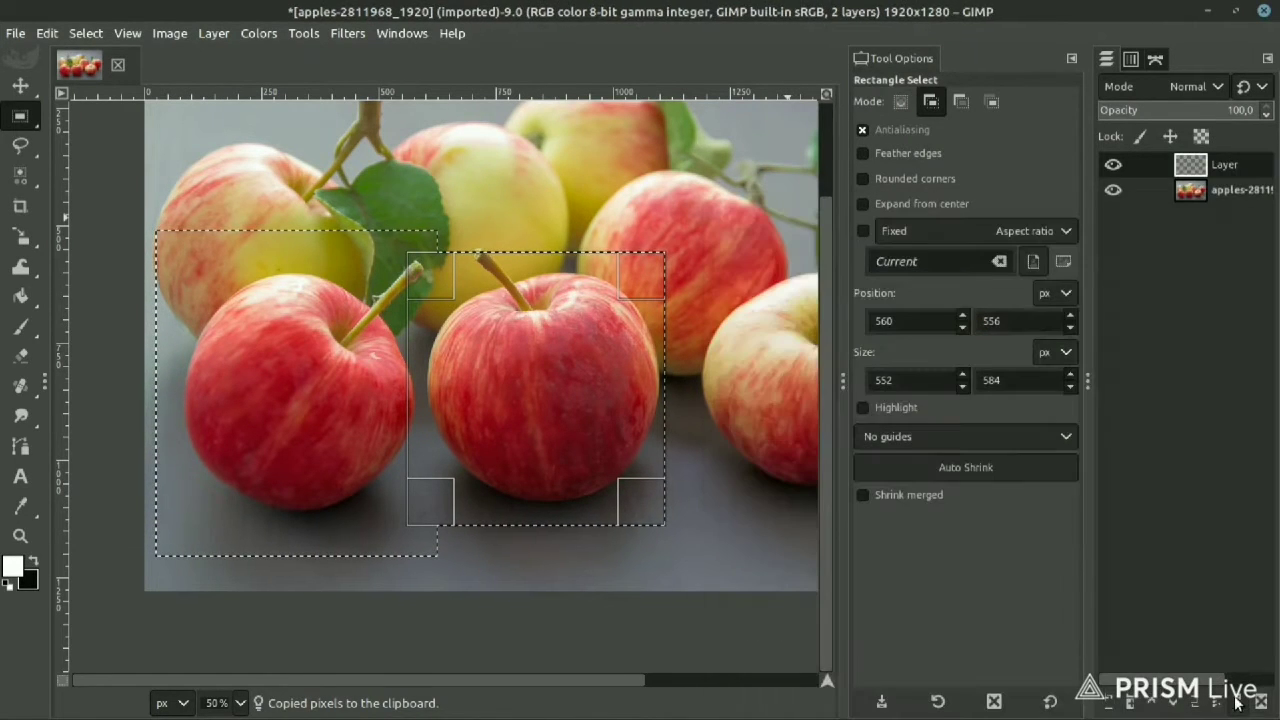
# - Paste the apples and turn the floating selection into a new Pasted Layer
pyautogui.rightClick(549, 207)
pyautogui.moveTo(590, 259)
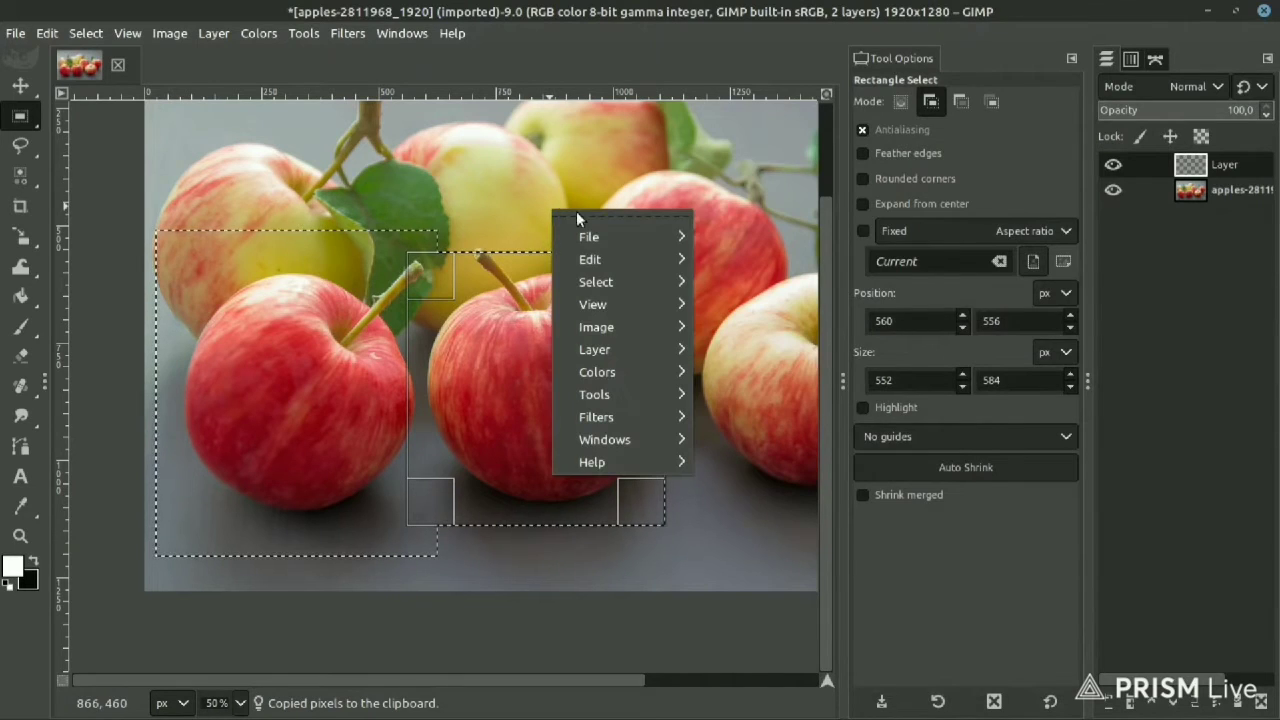
pyautogui.click(768, 244)
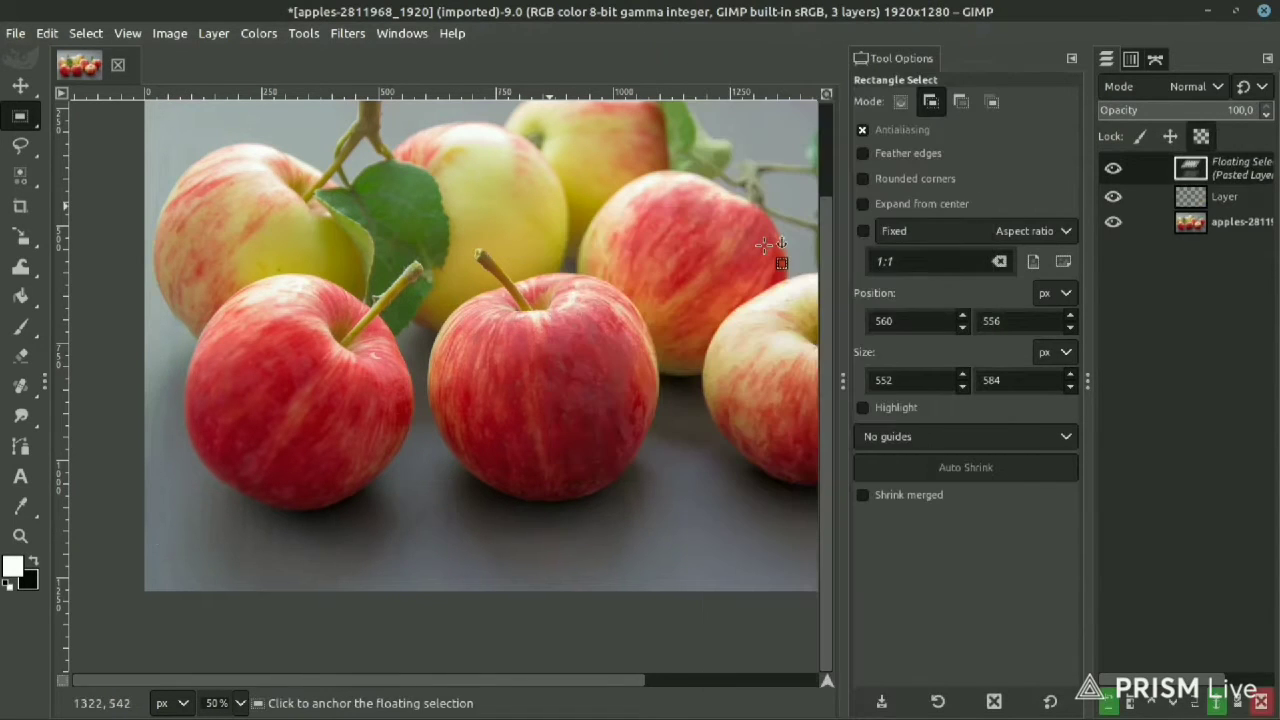
pyautogui.click(1205, 173)
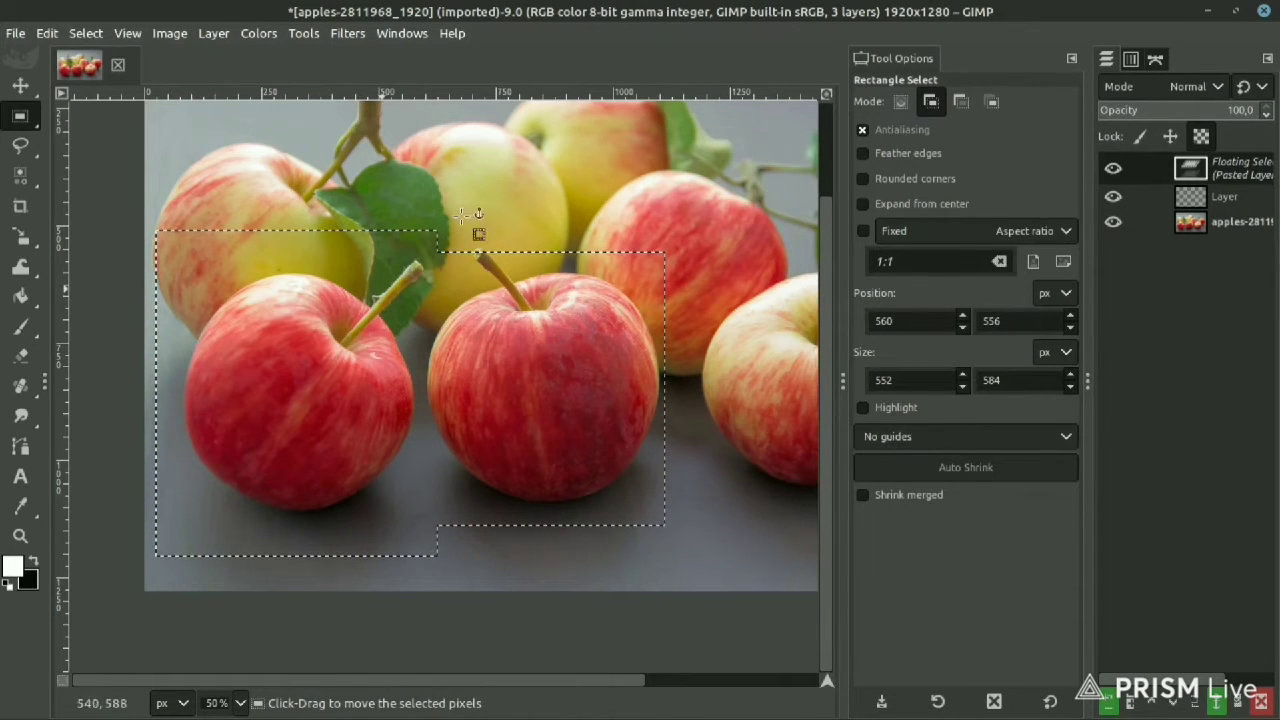
pyautogui.click(1109, 708)
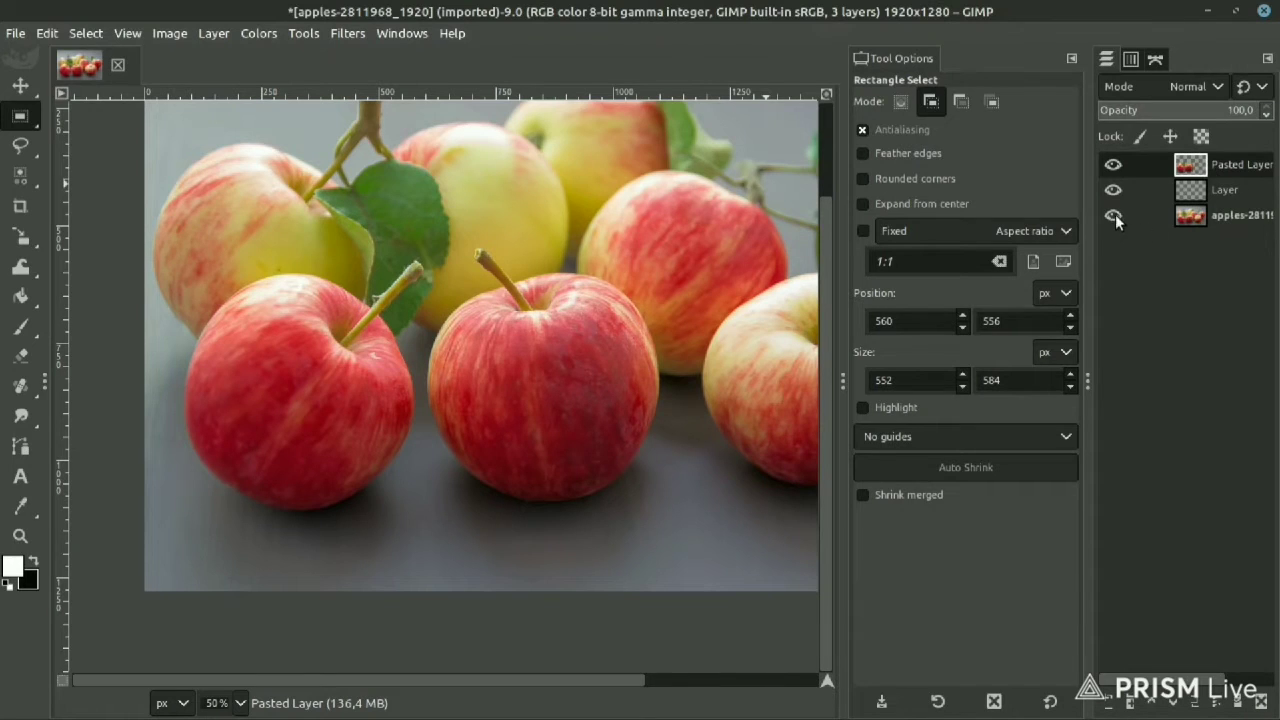
# - Make the original apples layer visible again
pyautogui.scroll(-1, 277, 400)
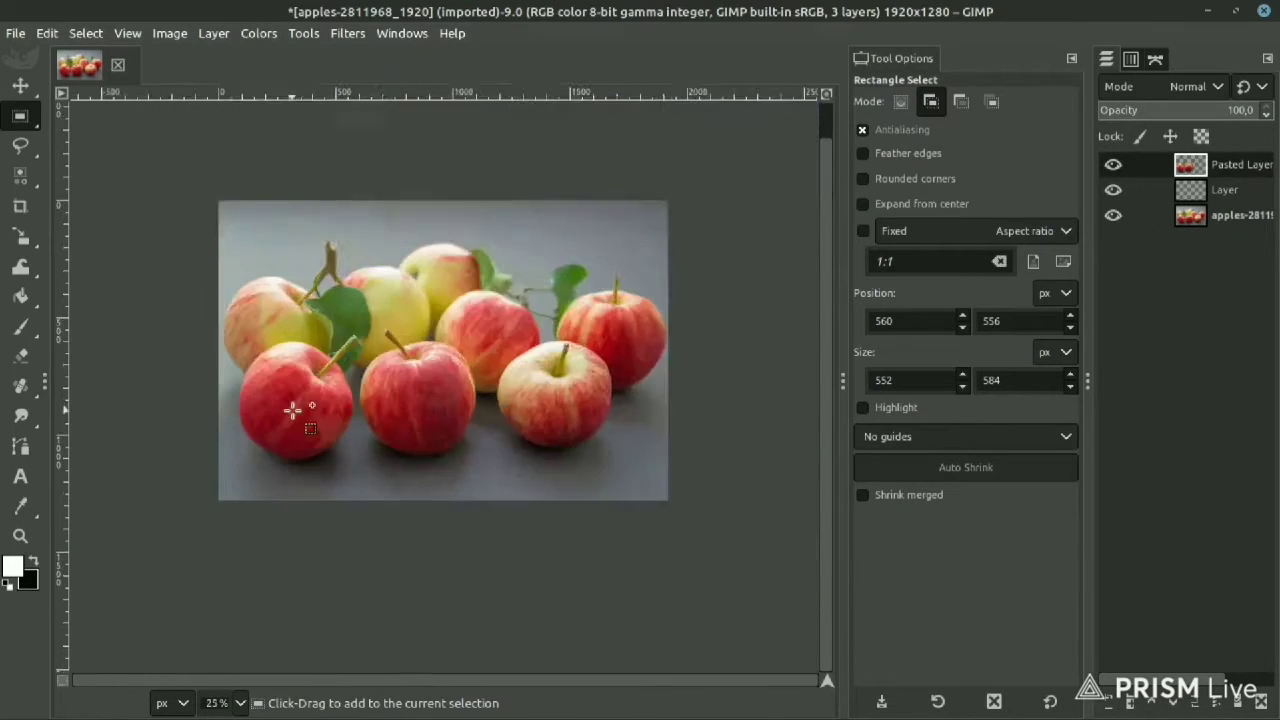
pyautogui.scroll(-2, 416, 361)
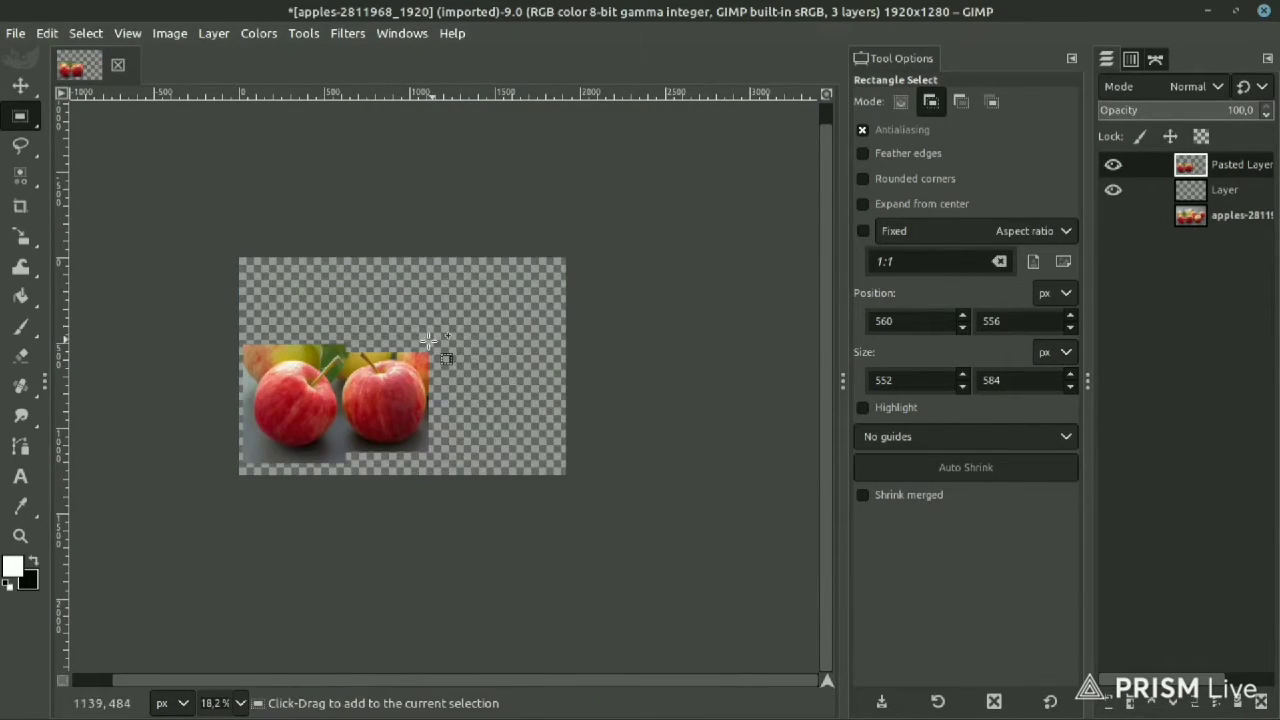
pyautogui.scroll(3, 354, 420)
pyautogui.scroll(-2, 715, 250)
pyautogui.scroll(2, 715, 250)
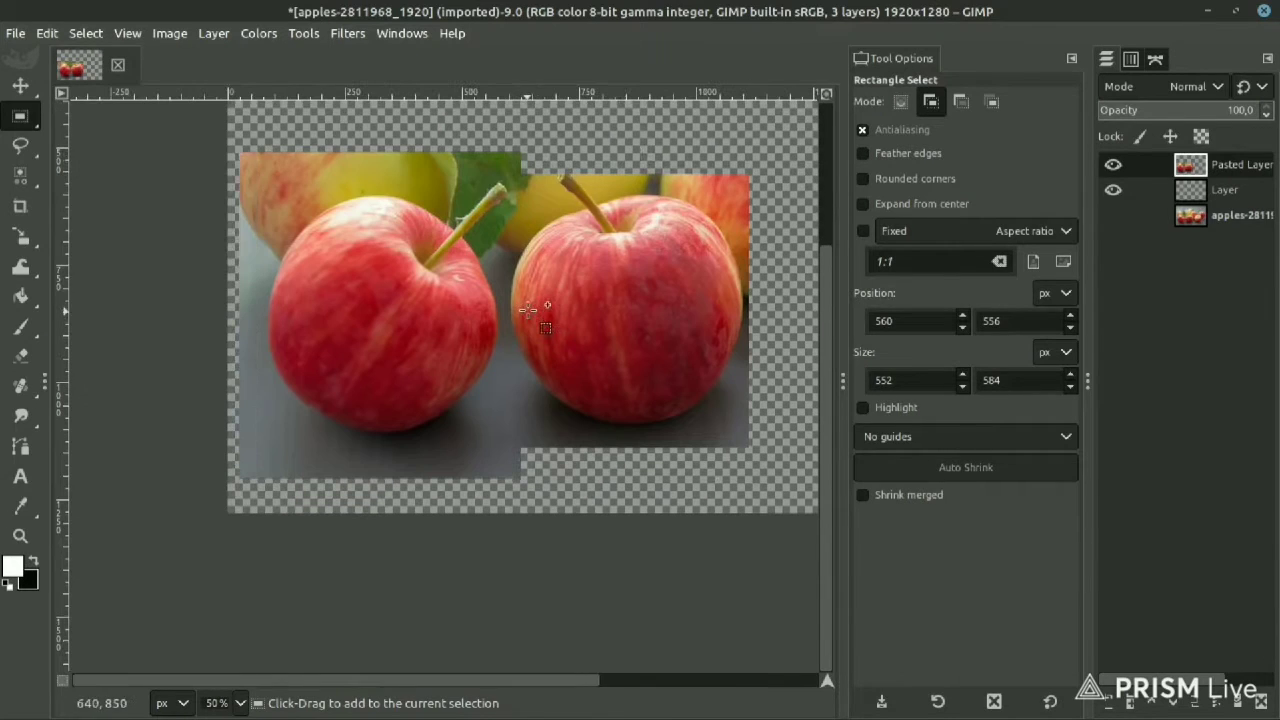
pyautogui.click(1112, 217)
# - Delete the Pasted Layer and the empty transparent Layer
pyautogui.scroll(-2, 523, 314)
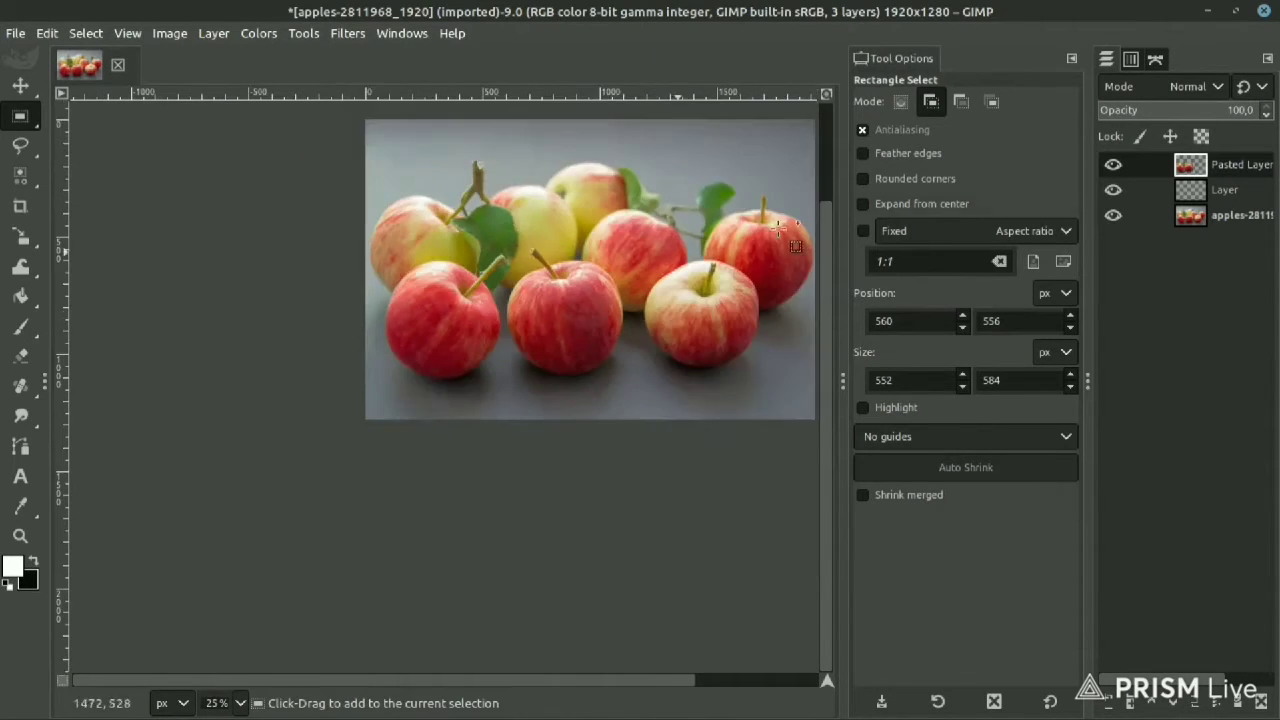
pyautogui.rightClick(1187, 172)
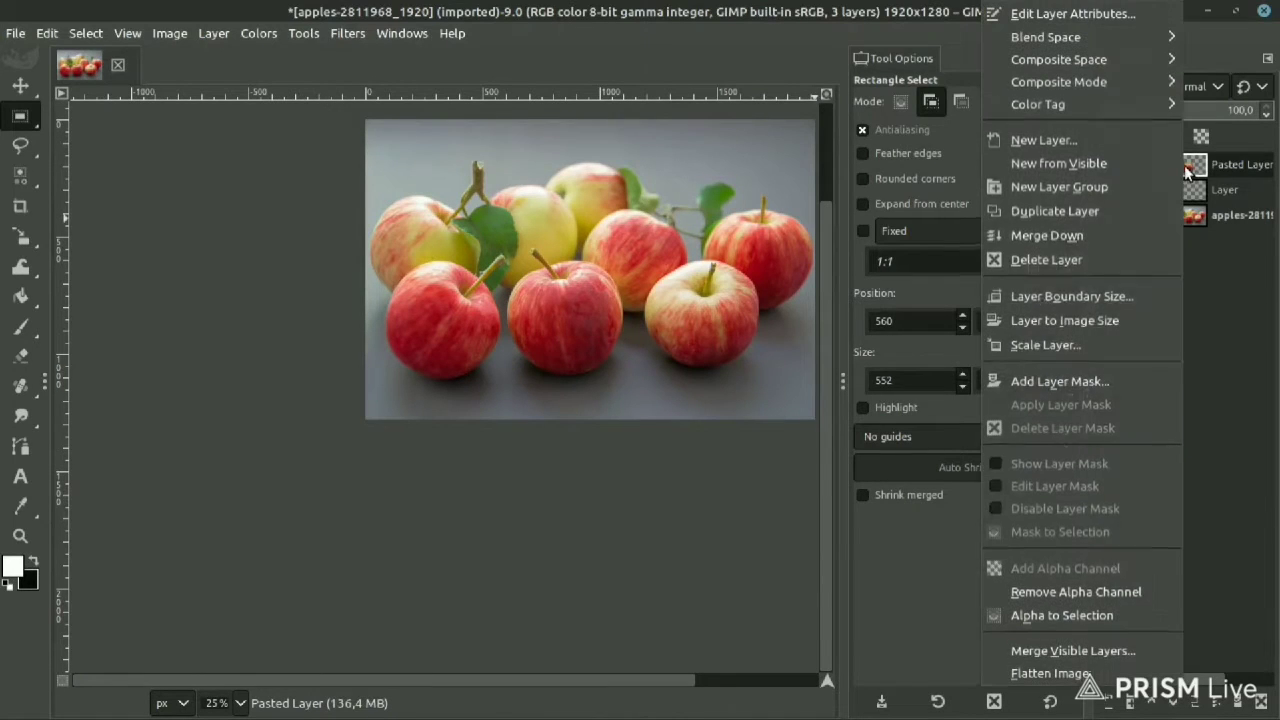
pyautogui.click(1046, 260)
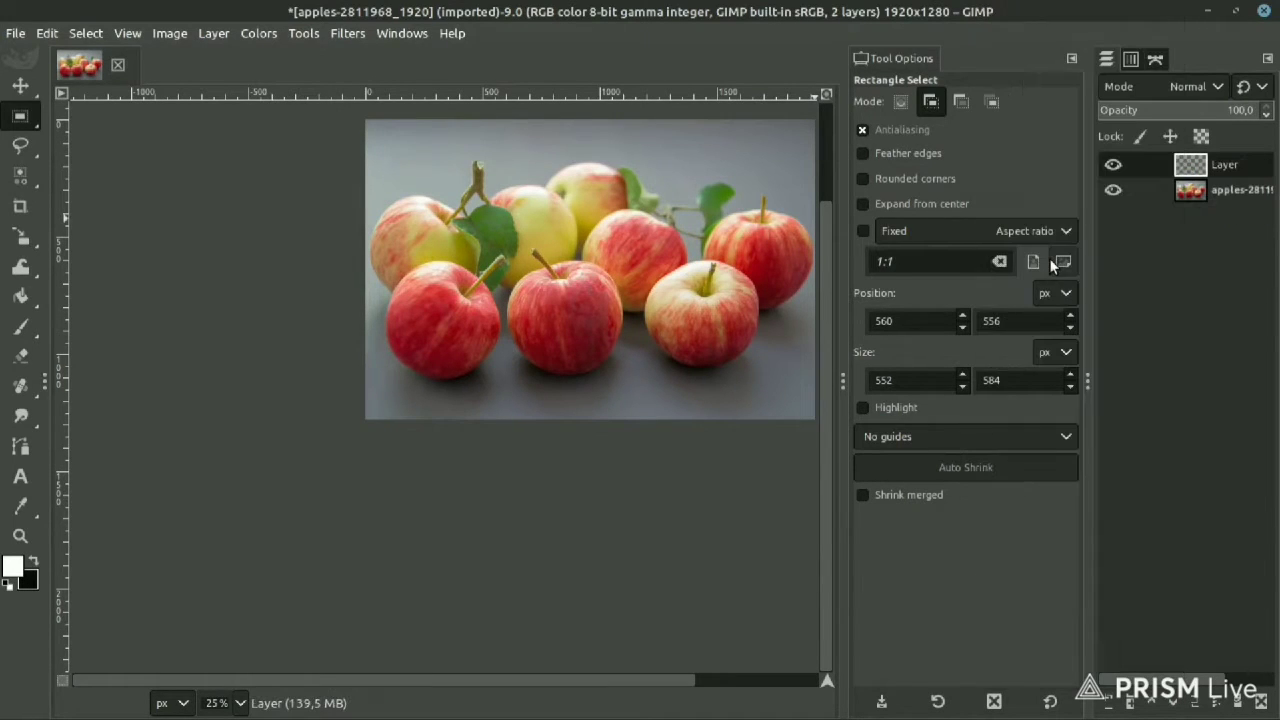
pyautogui.scroll(-1, 620, 277)
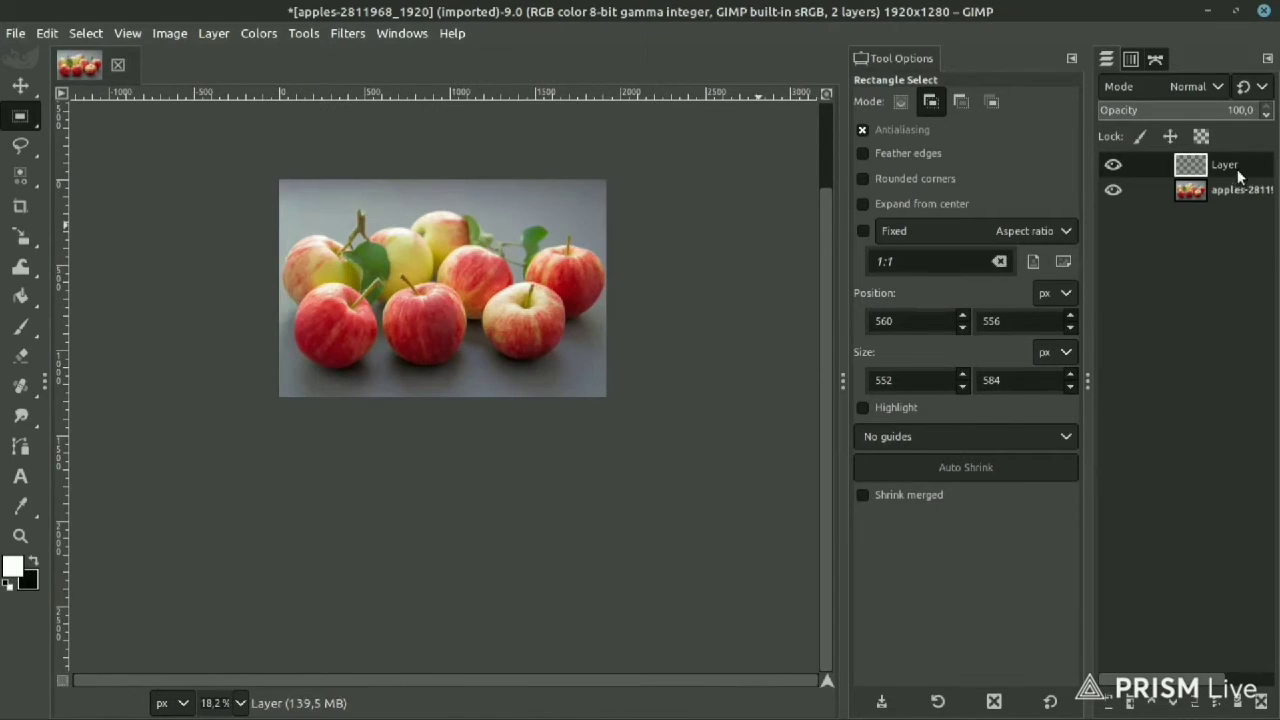
pyautogui.click(1262, 700)
pyautogui.scroll(1, 418, 257)
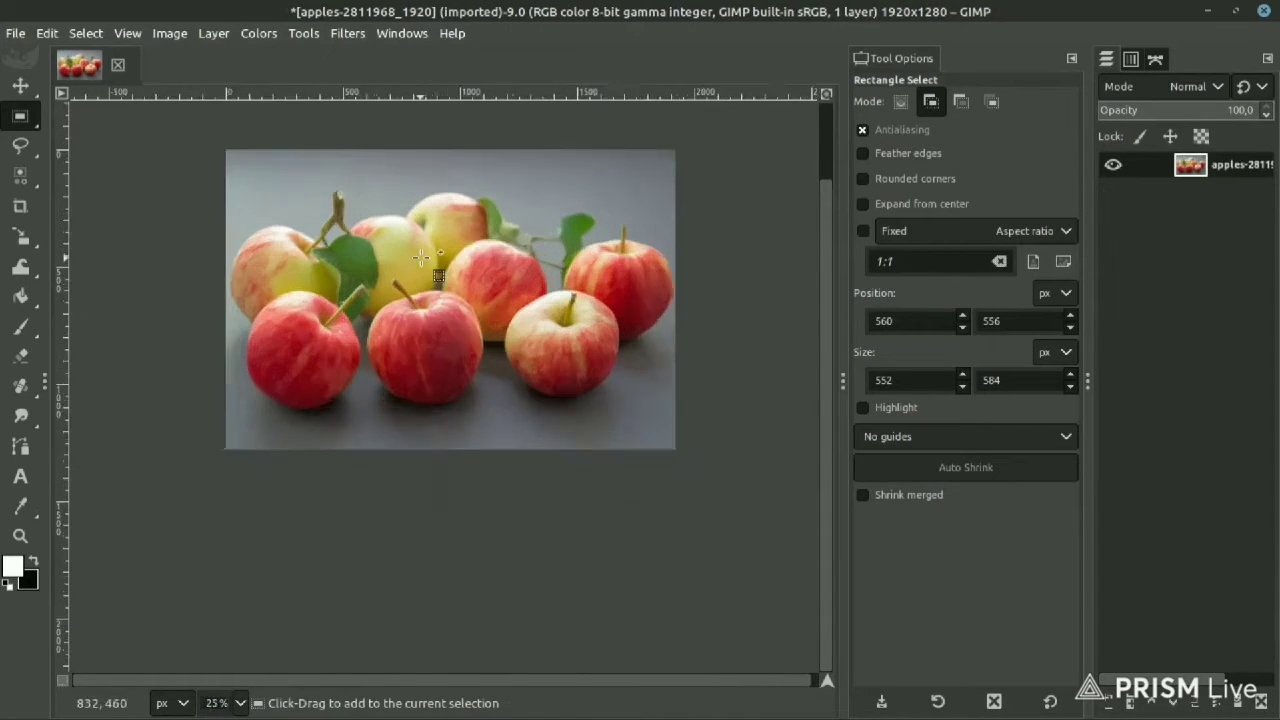
pyautogui.scroll(2, 418, 257)
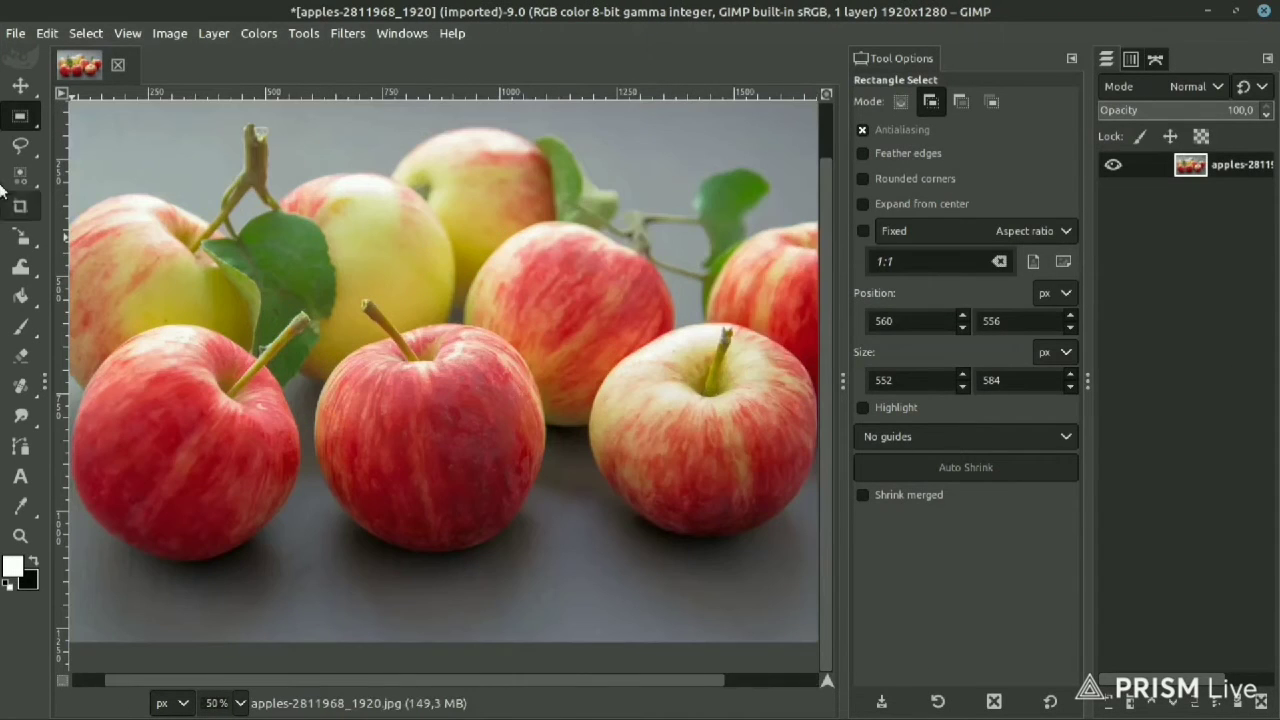
# - In Replace mode, select a roughly 635×645 px rectangle over the centre apples, adjusting its edges
pyautogui.click(932, 102)
pyautogui.press('-')
pyautogui.press('-')
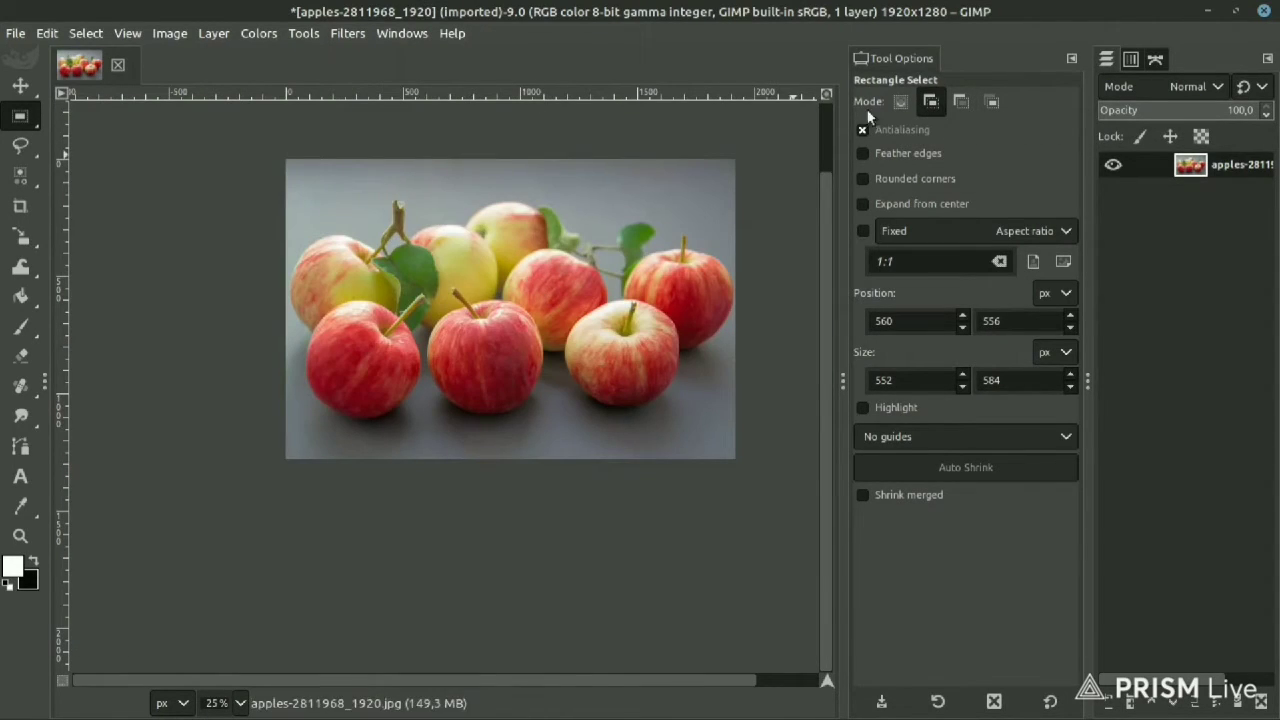
pyautogui.click(901, 101)
pyautogui.moveTo(430, 208); pyautogui.dragTo(581, 351)
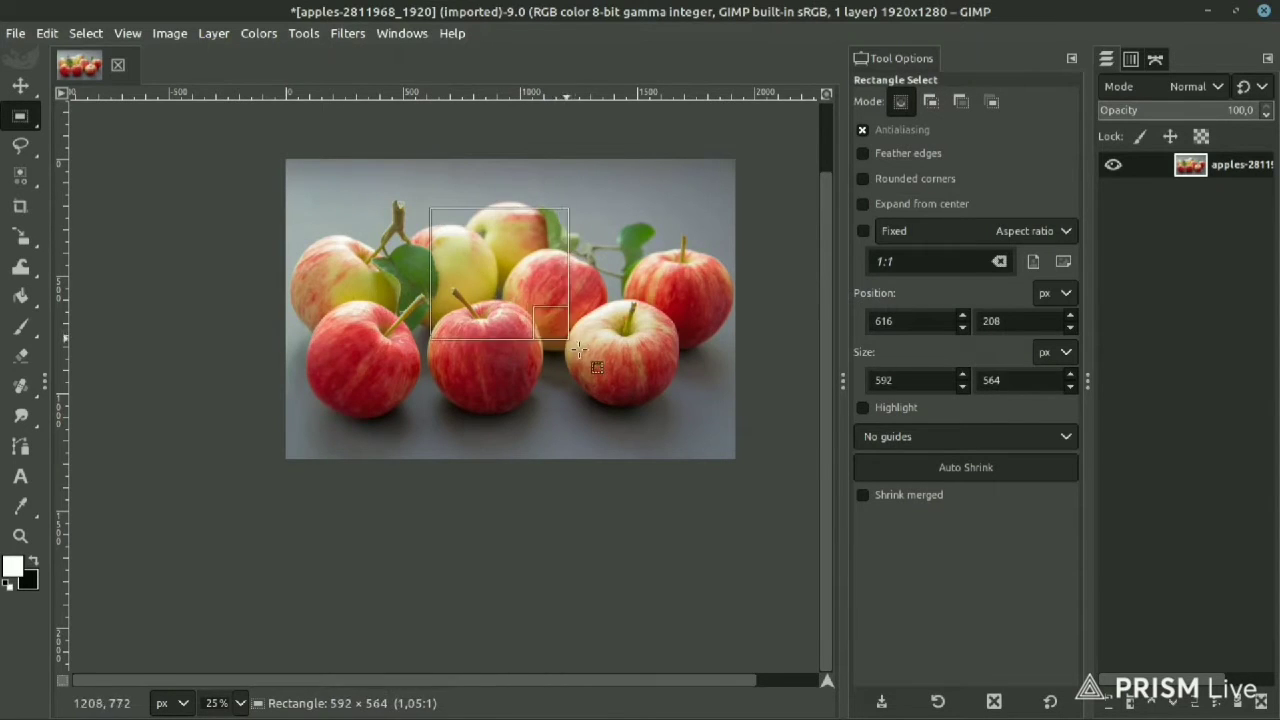
pyautogui.press('+')
pyautogui.press('+')
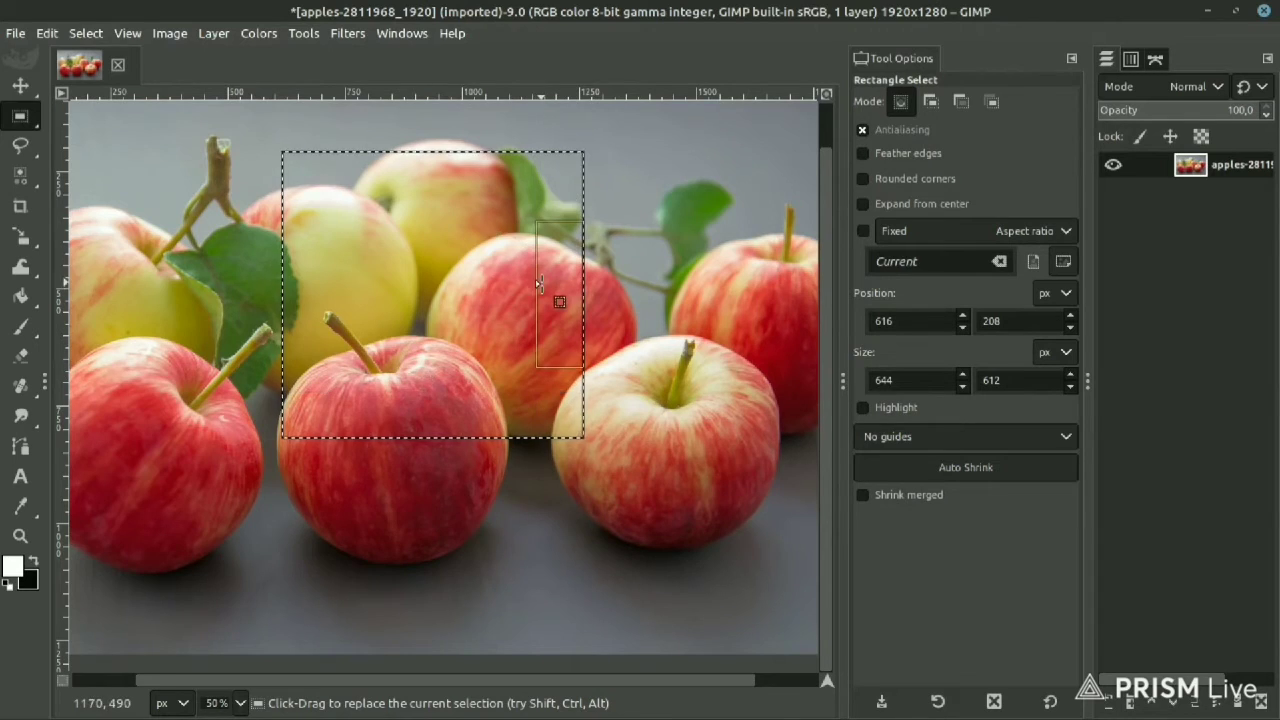
pyautogui.press('-')
pyautogui.moveTo(519, 287); pyautogui.dragTo(523, 287)
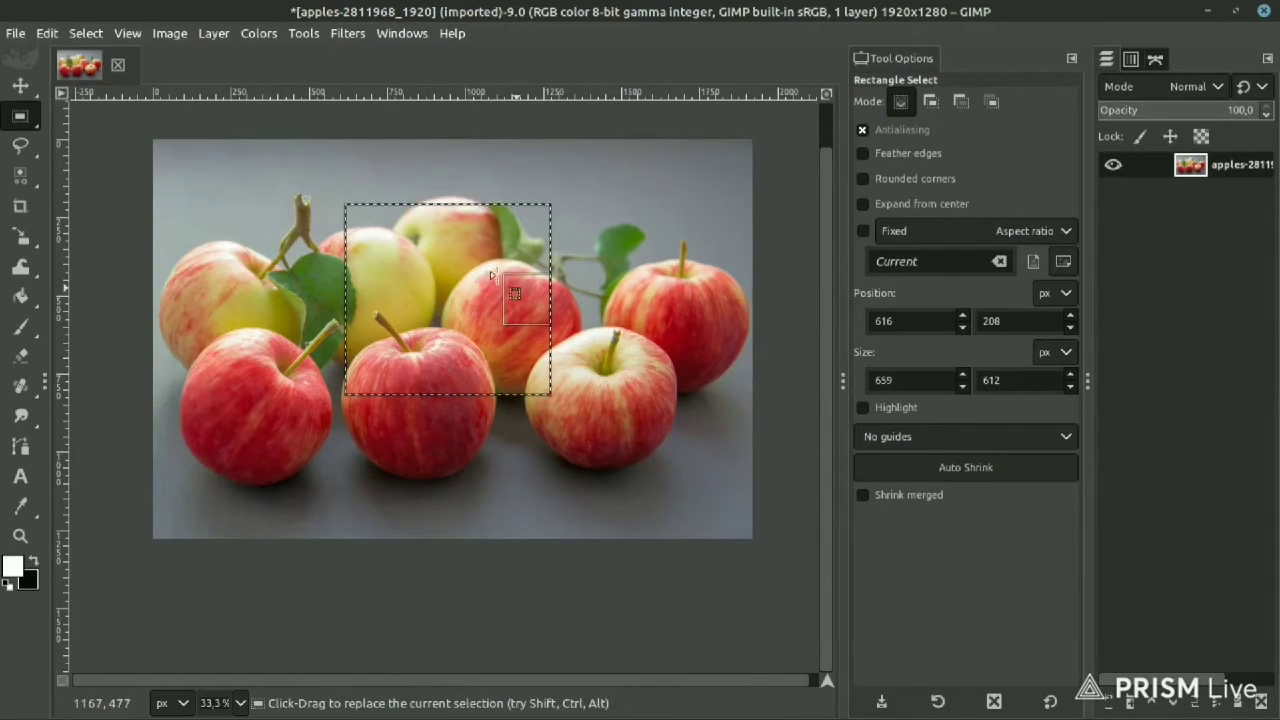
pyautogui.moveTo(452, 206)
pyautogui.mouseDown()
pyautogui.moveTo(455, 280)
pyautogui.moveTo(455, 194)
pyautogui.mouseUp()
pyautogui.moveTo(368, 300); pyautogui.dragTo(376, 290)
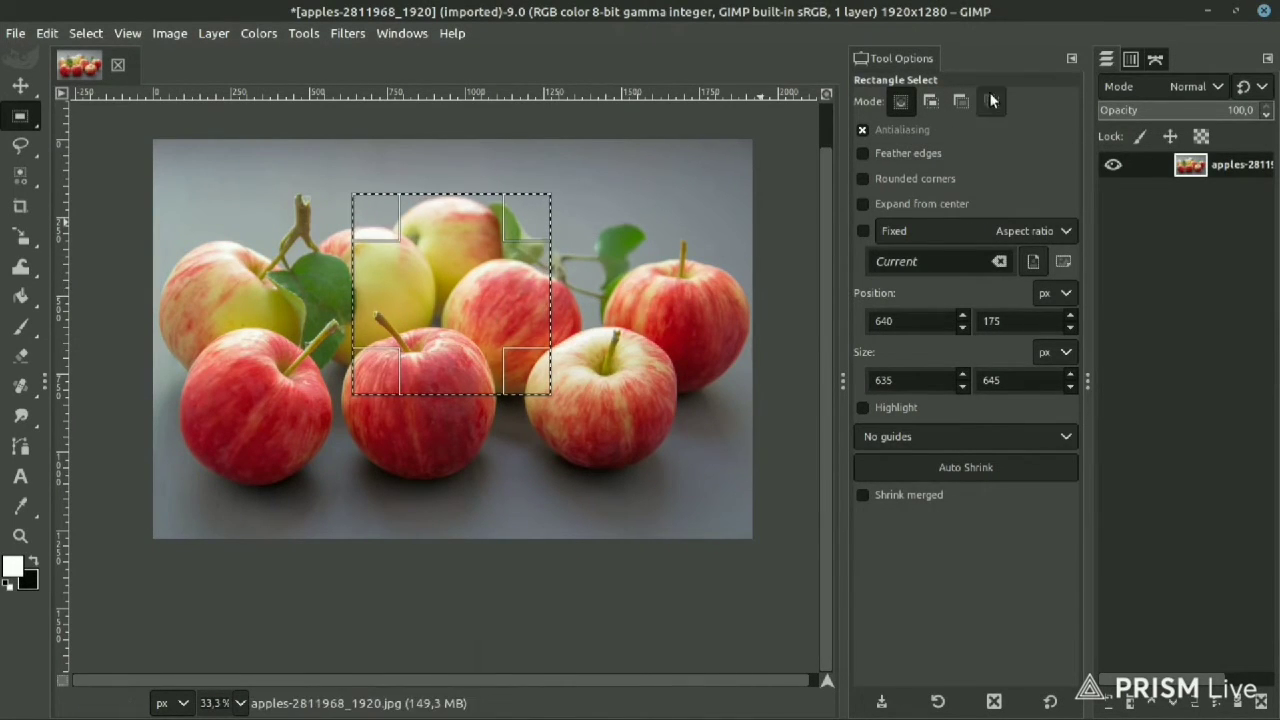
# - Subtract a 726×972 rectangle from the selection's right part, then set Intersect mode
pyautogui.click(960, 101)
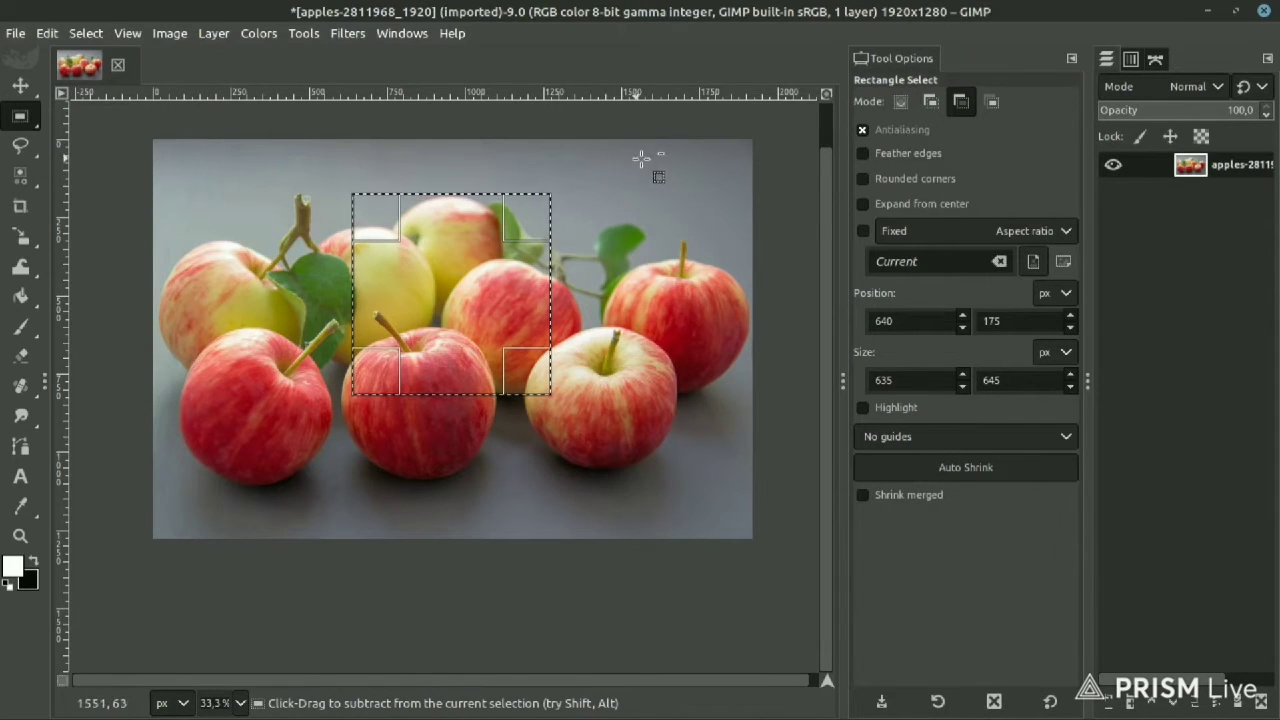
pyautogui.moveTo(636, 161)
pyautogui.mouseDown()
pyautogui.moveTo(677, 187)
pyautogui.moveTo(451, 462)
pyautogui.mouseUp()
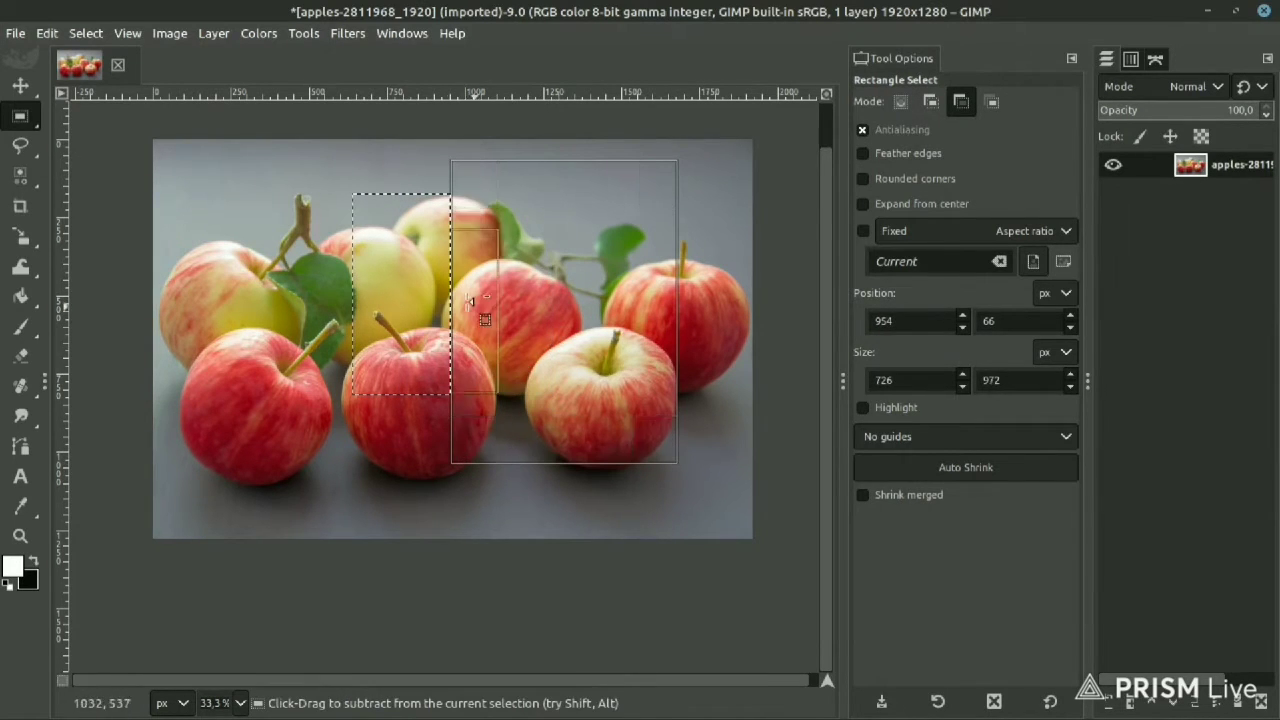
pyautogui.scroll(1, 384, 270)
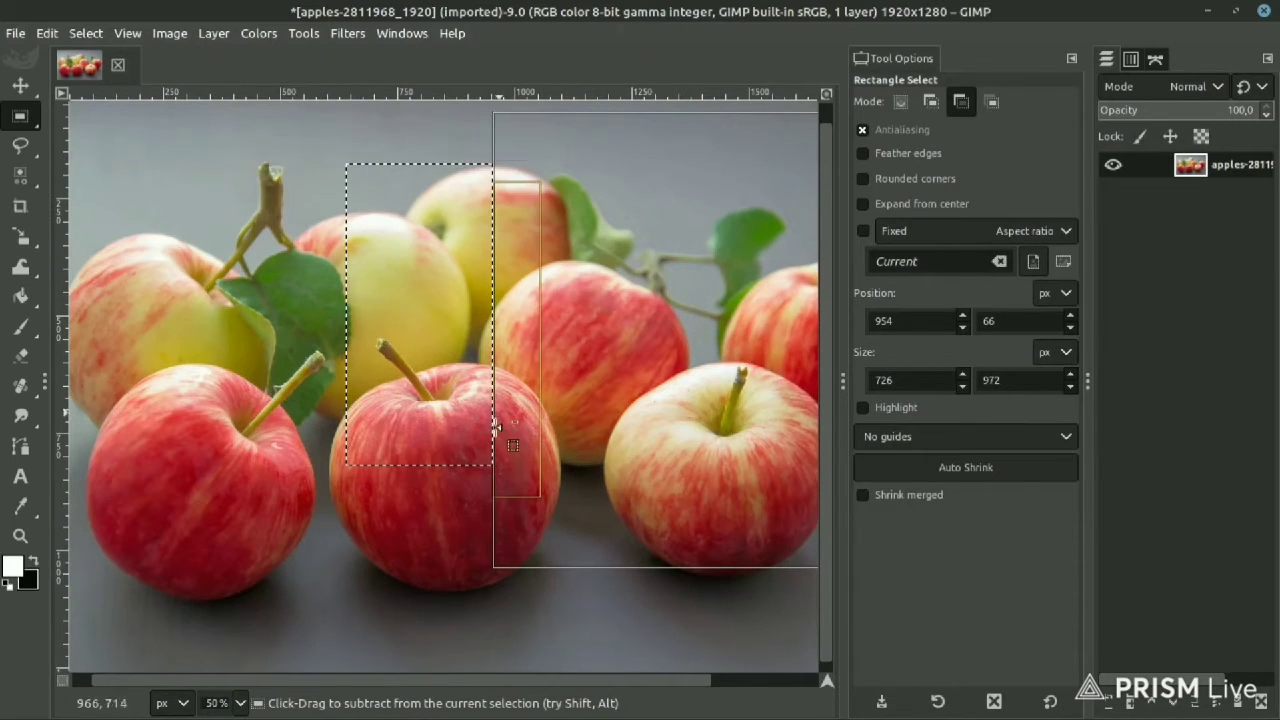
pyautogui.scroll(-1, 358, 307)
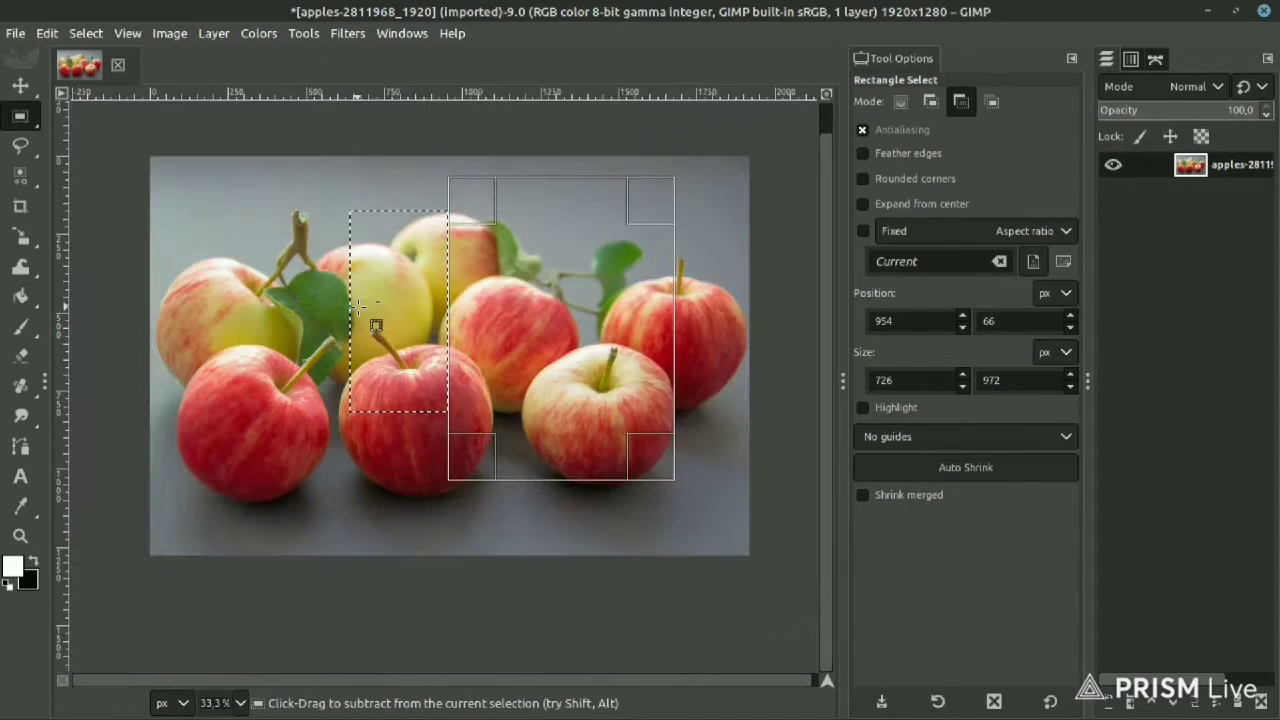
pyautogui.click(991, 102)
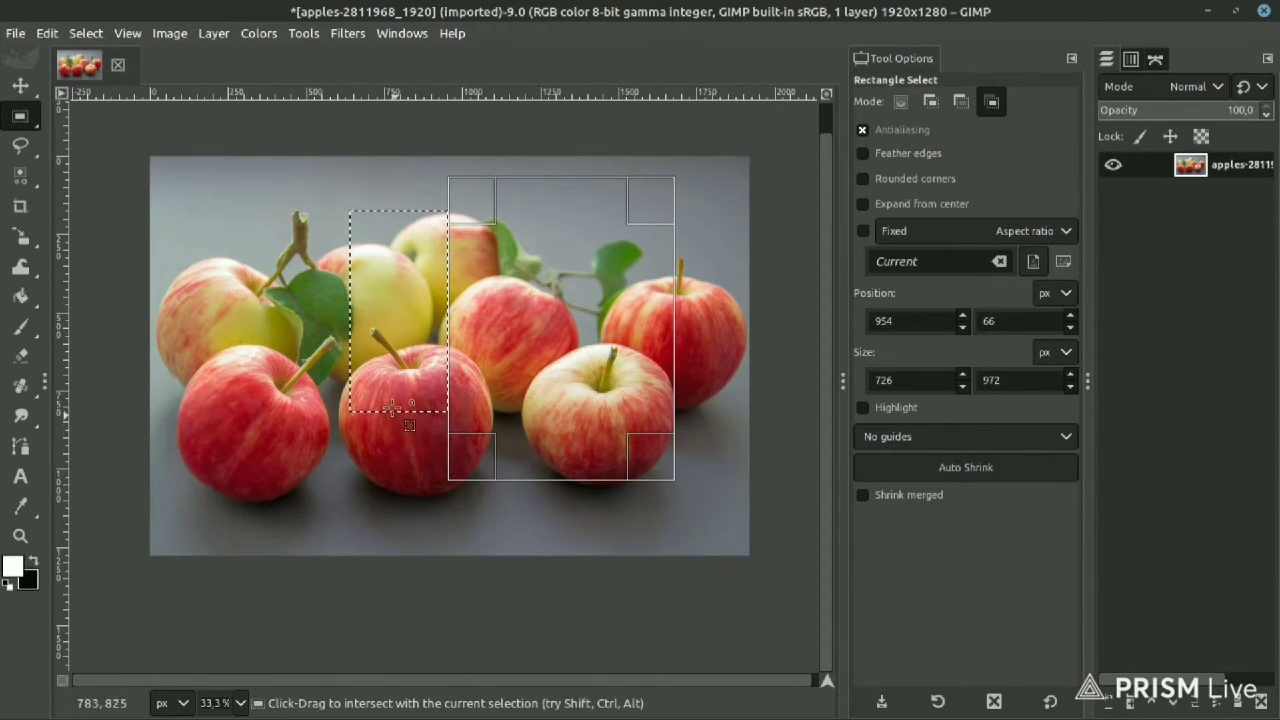
# - Intersect the selection with an 862×542 rectangle, leaving a small area over the centre apple
pyautogui.keyDown('ctrl'); pyautogui.scroll(1, 400, 415); pyautogui.keyUp('ctrl')
pyautogui.moveTo(215, 241); pyautogui.dragTo(619, 495)
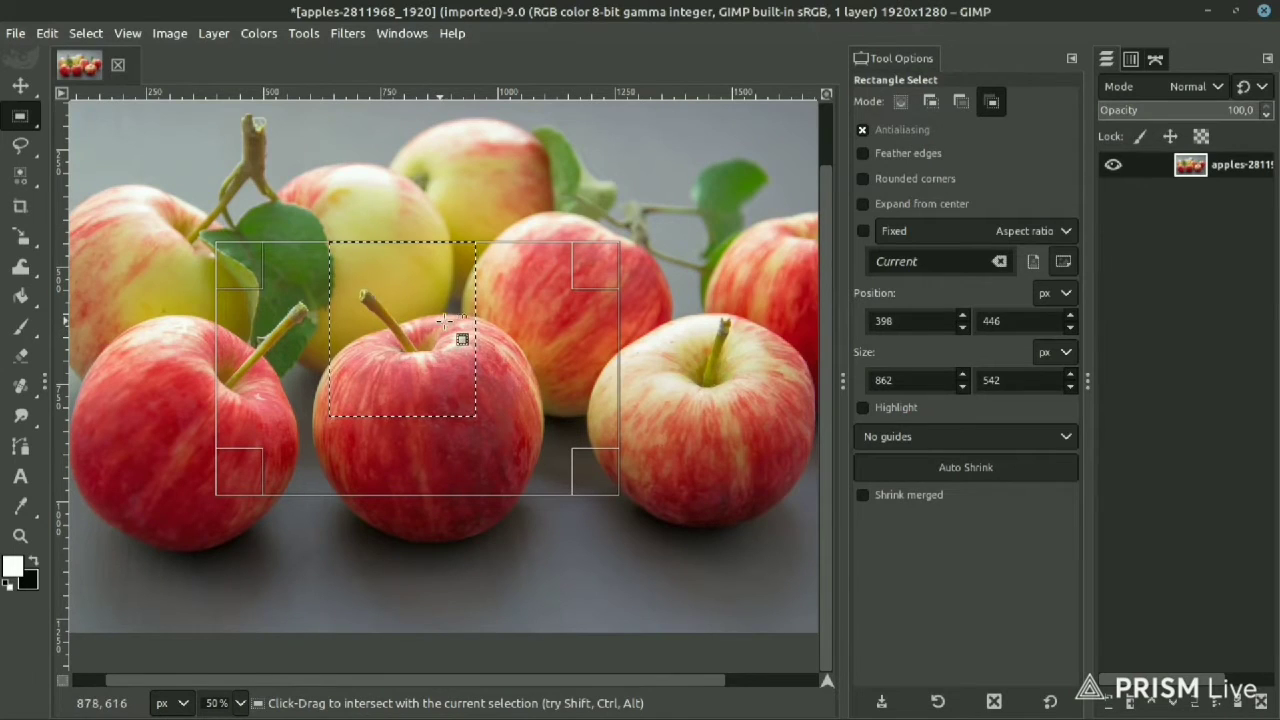
pyautogui.scroll(-2, 453, 306)
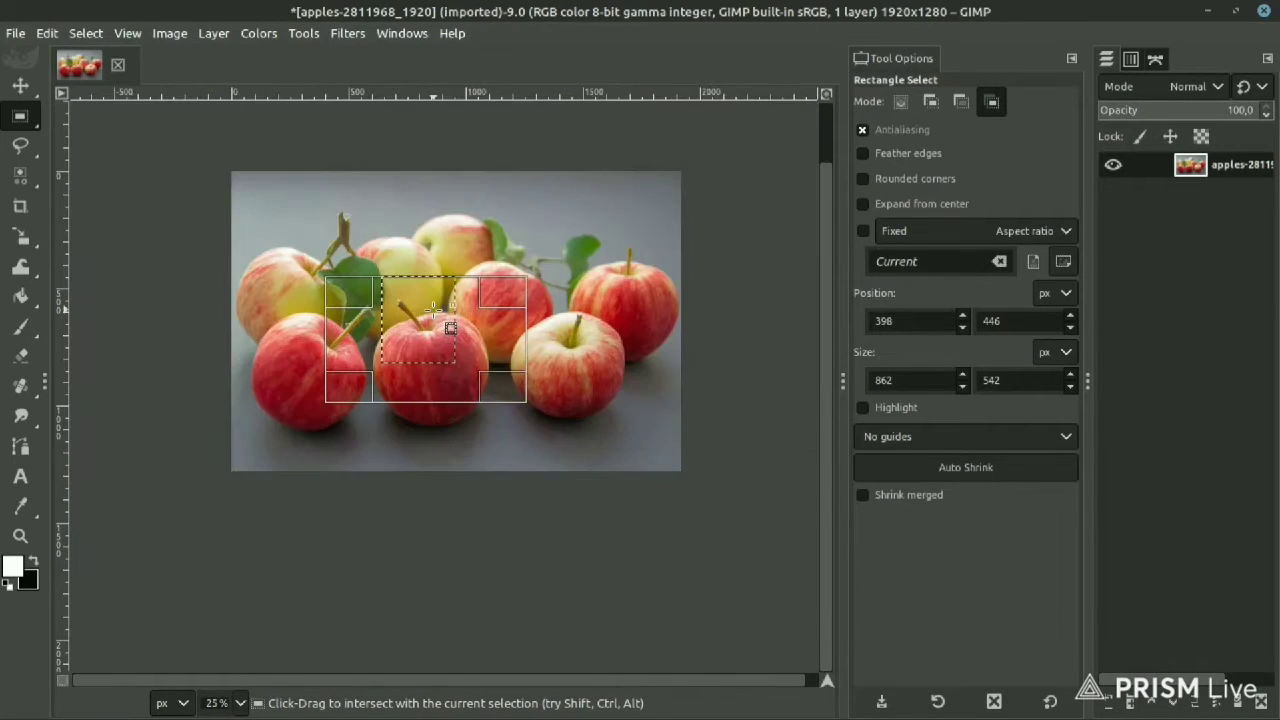
pyautogui.scroll(1, 425, 288)
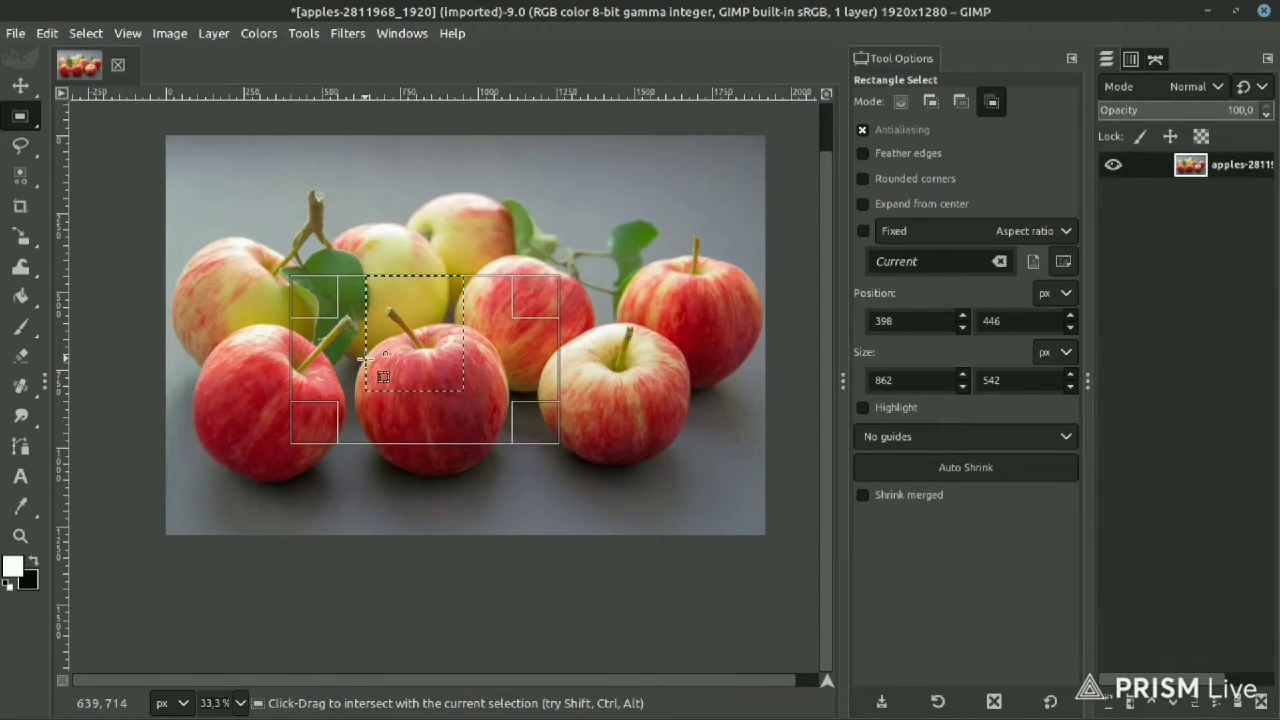
pyautogui.click(77, 34)
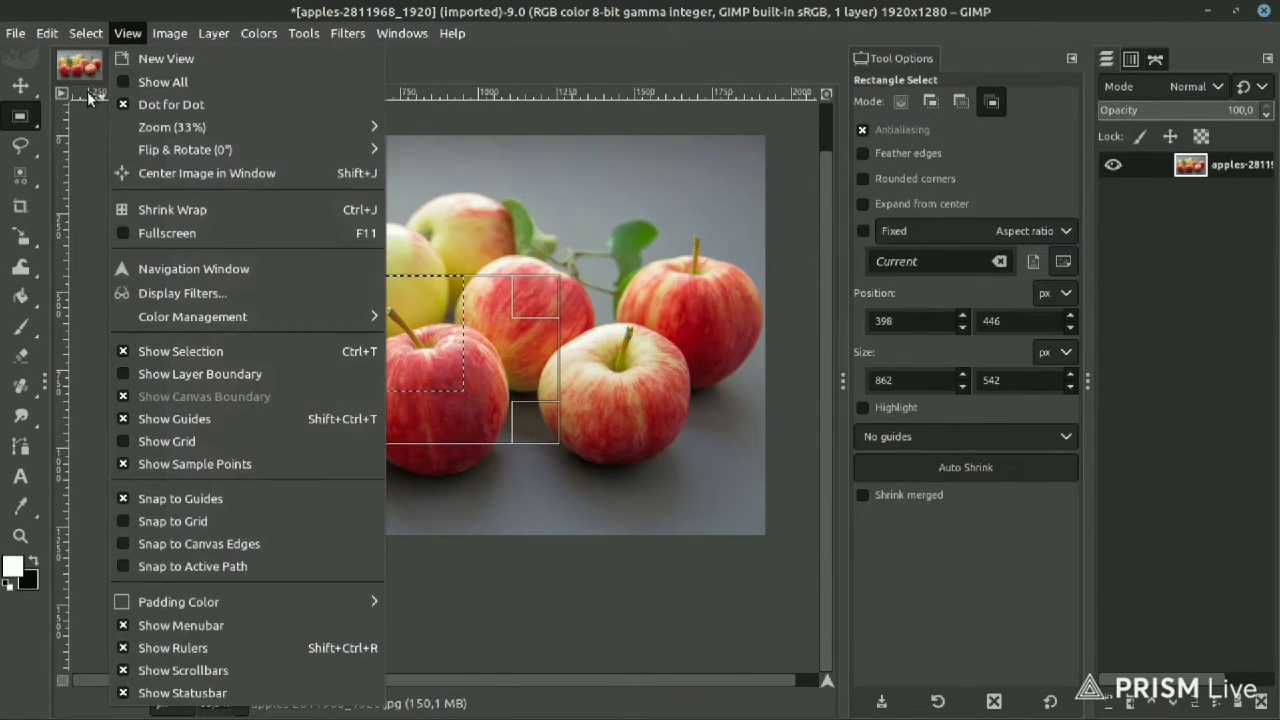
# - Clear the rectangular selection and add a new transparent layer named Layer
pyautogui.click(100, 80)
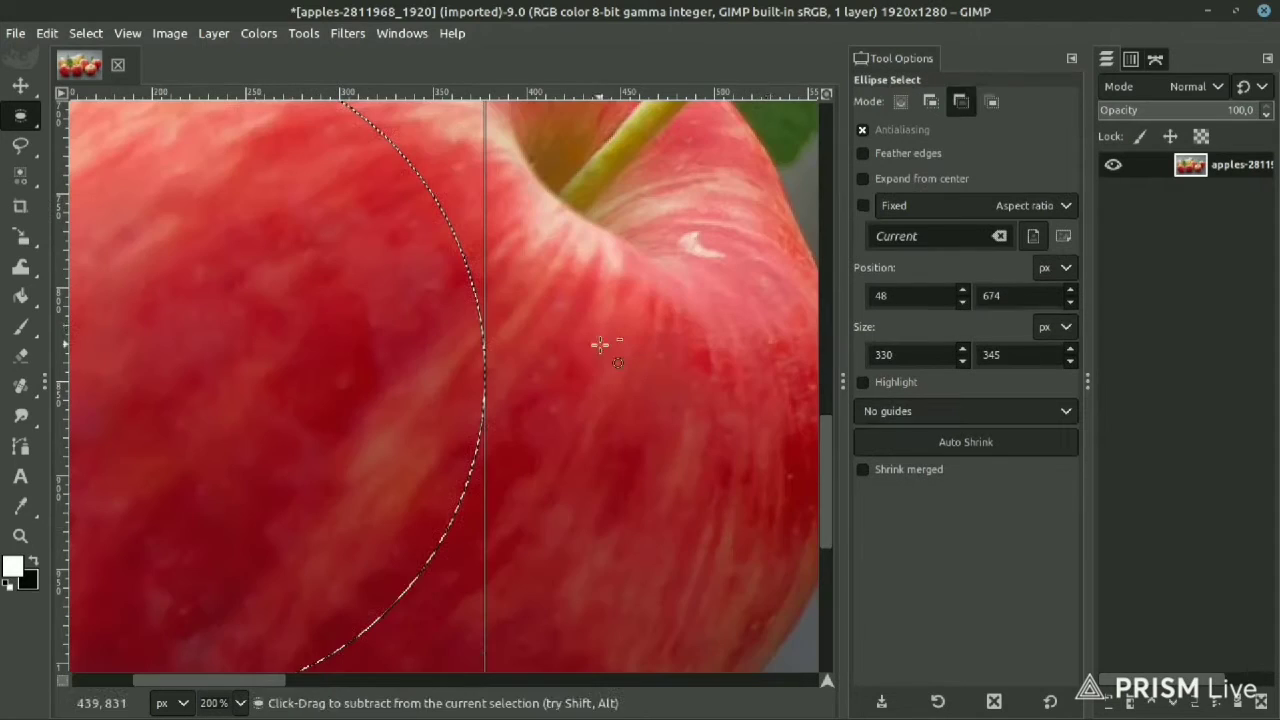
pyautogui.click(1110, 703)
pyautogui.click(1237, 706)
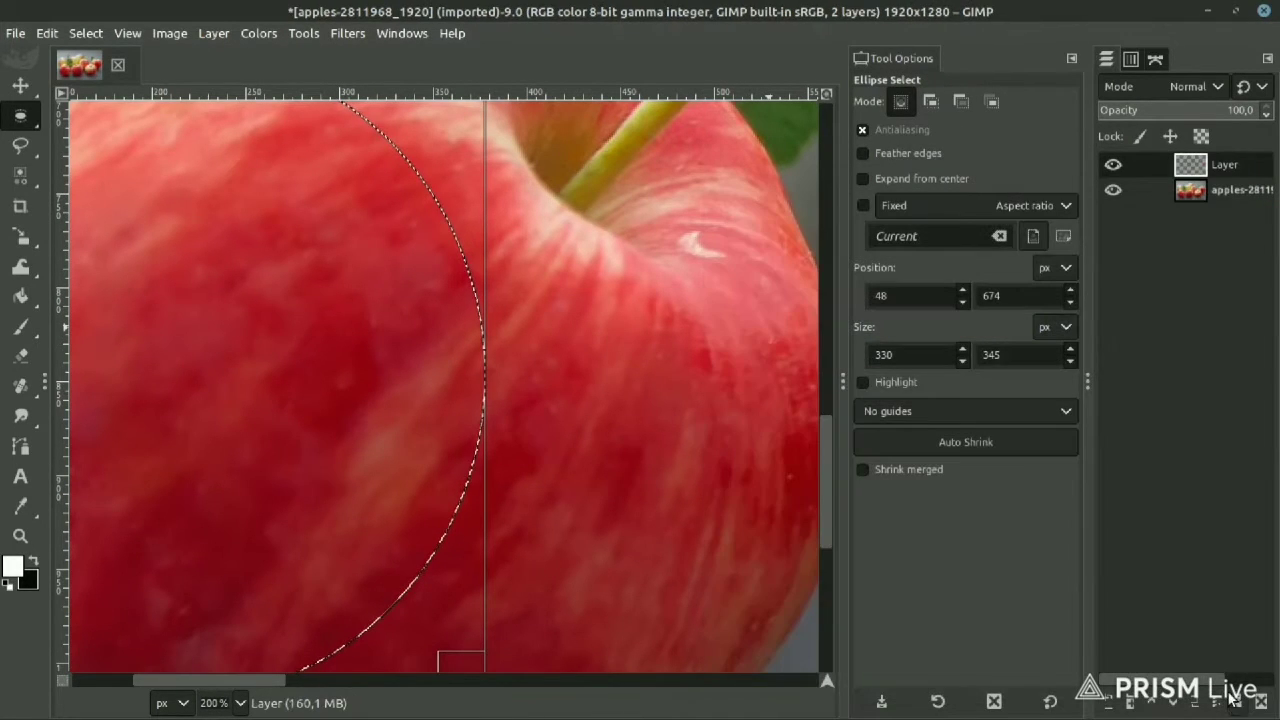
pyautogui.scroll(-3, 590, 430)
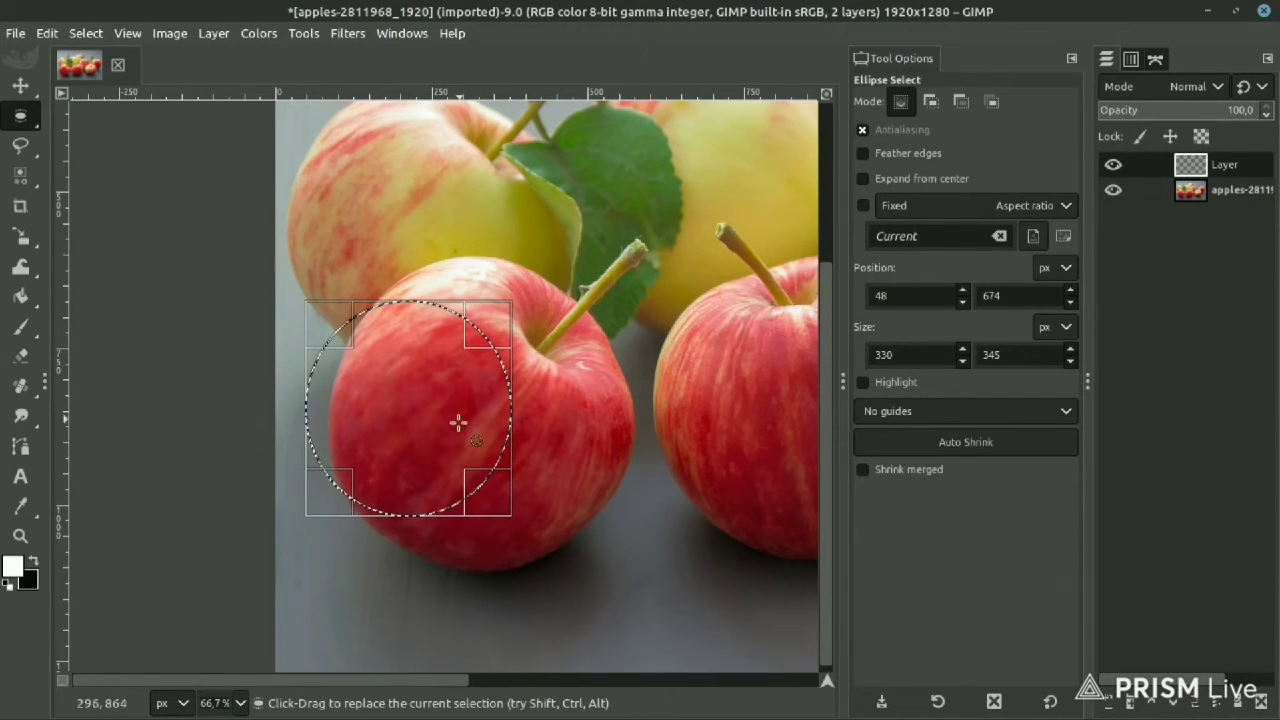
pyautogui.keyDown('ctrl'); pyautogui.scroll(2, 457, 420); pyautogui.keyUp('ctrl')
pyautogui.hotkey('shift', 'b')
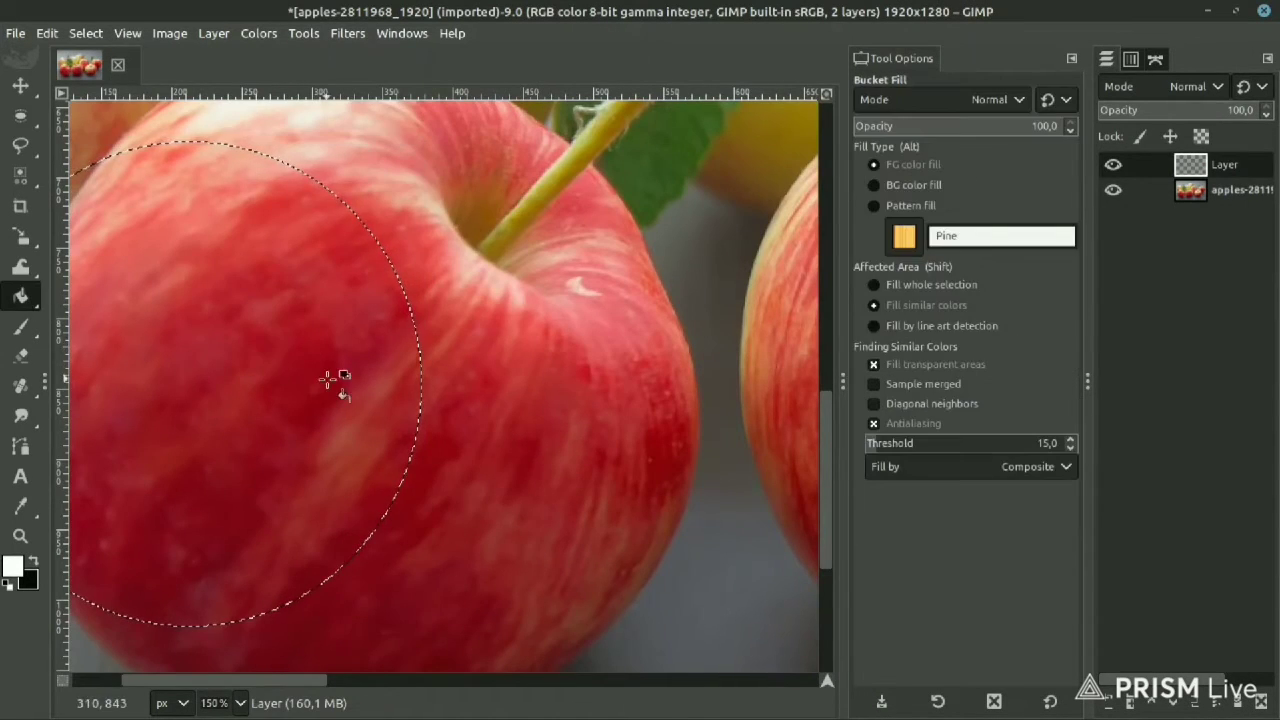
# - Fill the circular selection on Layer with solid white
pyautogui.click(350, 380)
pyautogui.keyDown('ctrl'); pyautogui.scroll(6, 434, 357); pyautogui.keyUp('ctrl')
pyautogui.keyDown('ctrl'); pyautogui.scroll(2, 420, 358); pyautogui.keyUp('ctrl')
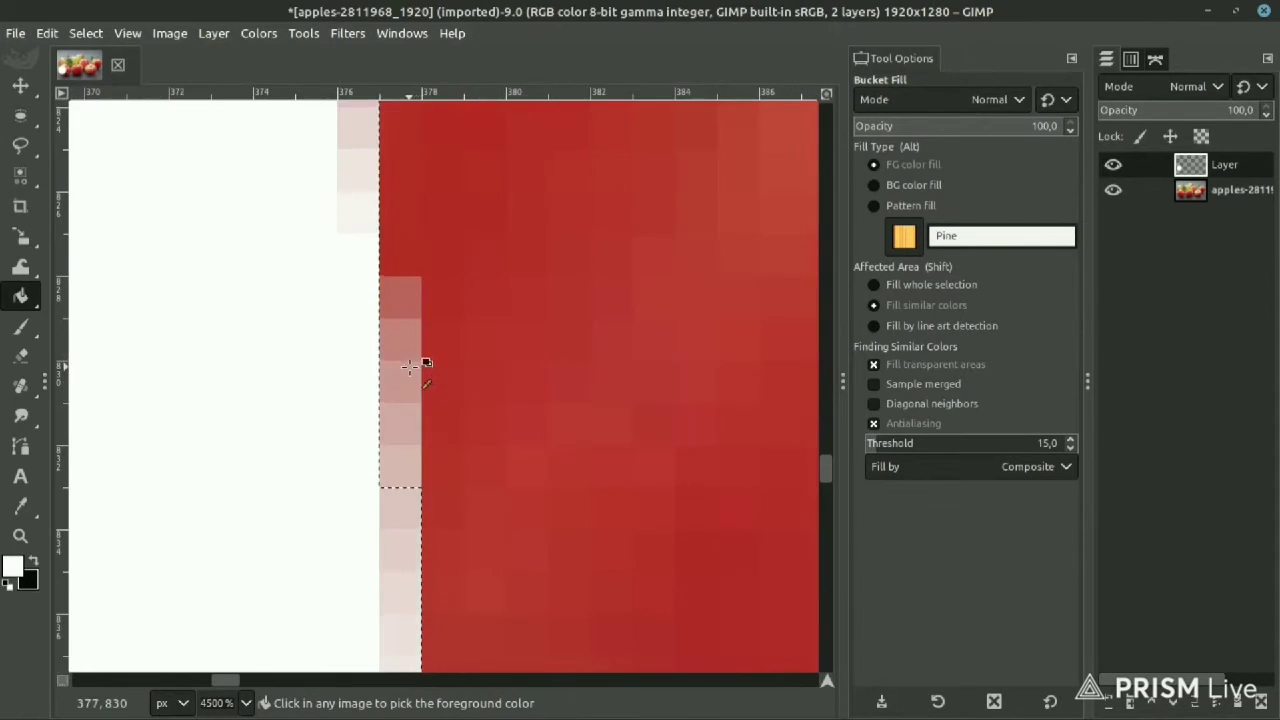
pyautogui.keyDown('ctrl'); pyautogui.scroll(2, 423, 357); pyautogui.keyUp('ctrl')
pyautogui.keyDown('ctrl'); pyautogui.scroll(-2, 425, 360); pyautogui.keyUp('ctrl')
pyautogui.keyDown('ctrl'); pyautogui.scroll(-2, 382, 224); pyautogui.keyUp('ctrl')
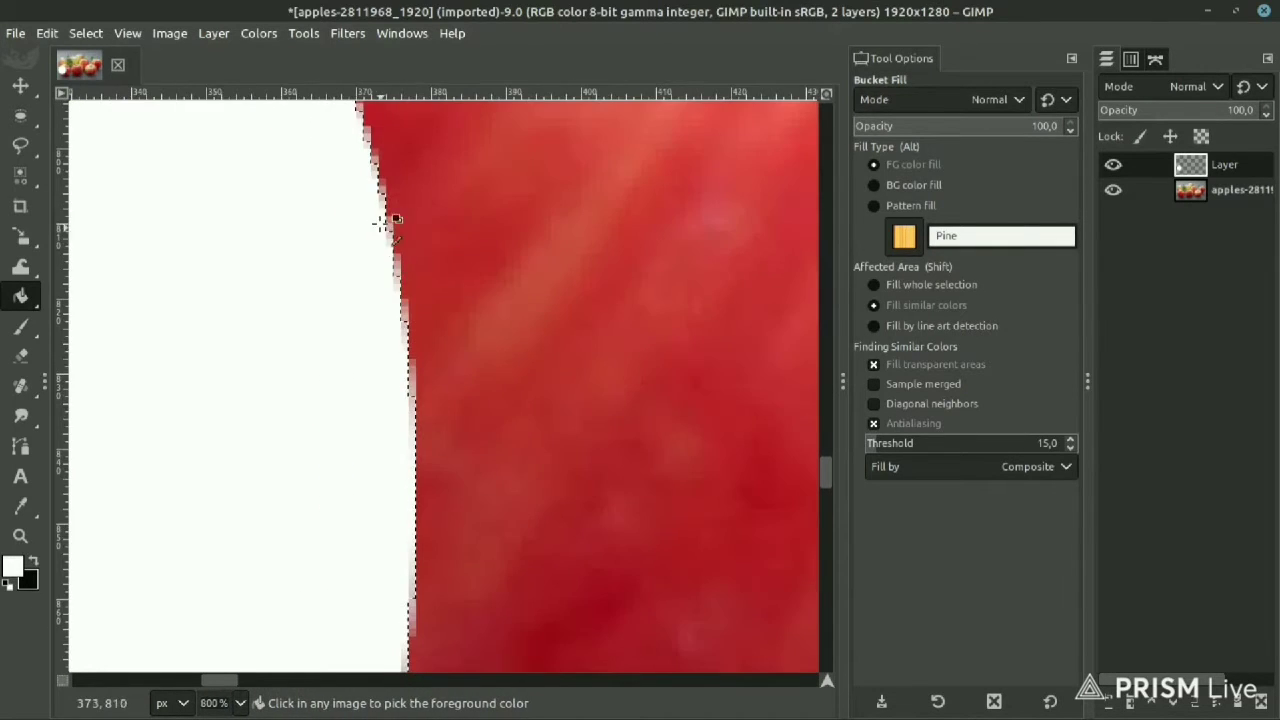
pyautogui.keyDown('ctrl'); pyautogui.scroll(3, 429, 223); pyautogui.keyUp('ctrl')
pyautogui.keyDown('ctrl'); pyautogui.scroll(1, 429, 265); pyautogui.keyUp('ctrl')
pyautogui.keyDown('ctrl'); pyautogui.scroll(2, 400, 320); pyautogui.keyUp('ctrl')
pyautogui.keyDown('ctrl'); pyautogui.scroll(-10, 420, 335); pyautogui.keyUp('ctrl')
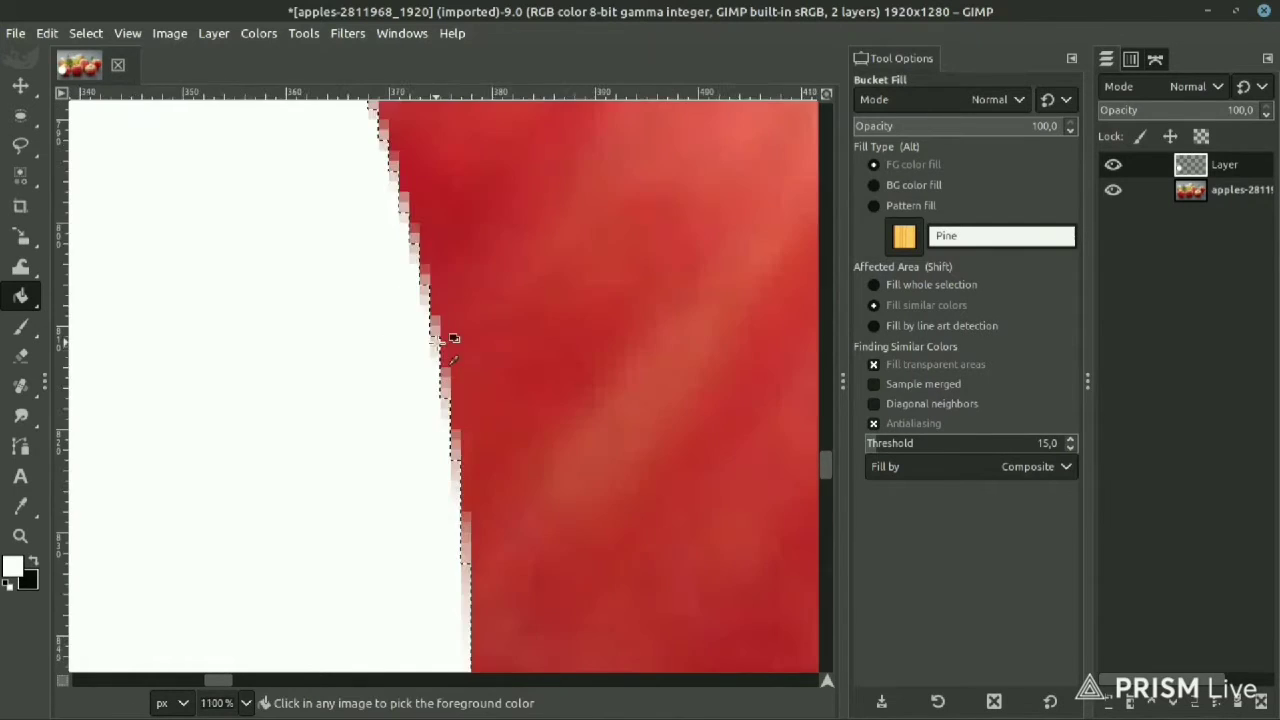
pyautogui.keyDown('ctrl'); pyautogui.scroll(2, 430, 315); pyautogui.keyUp('ctrl')
pyautogui.keyDown('ctrl'); pyautogui.scroll(1, 441, 340); pyautogui.keyUp('ctrl')
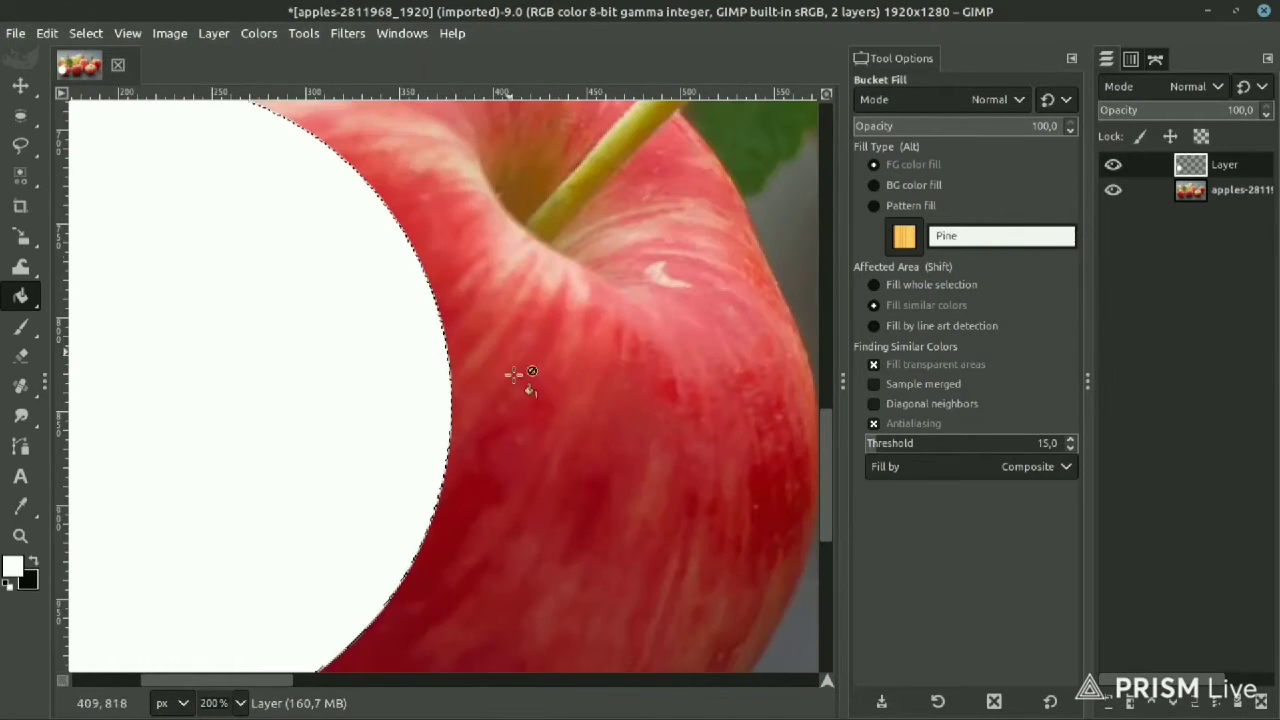
pyautogui.keyDown('ctrl'); pyautogui.scroll(3, 497, 340); pyautogui.keyUp('ctrl')
pyautogui.keyDown('ctrl'); pyautogui.scroll(2, 496, 340); pyautogui.keyUp('ctrl')
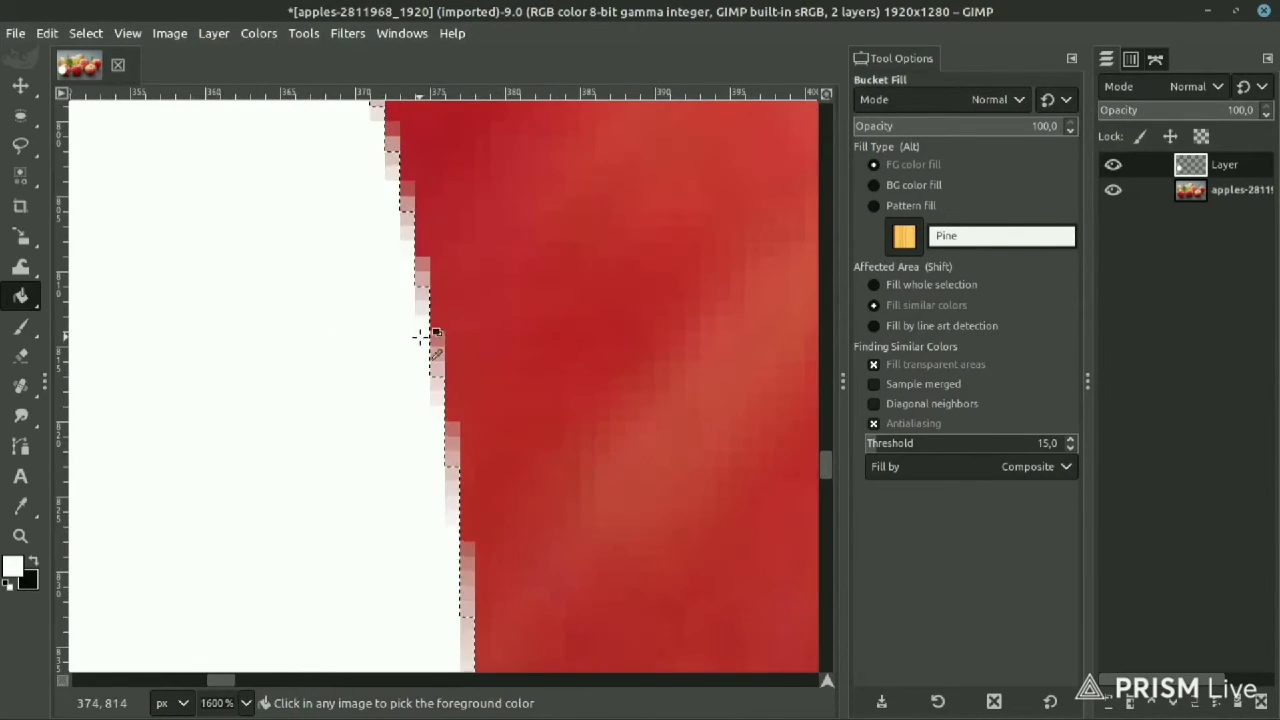
pyautogui.keyDown('ctrl'); pyautogui.scroll(4, 423, 337); pyautogui.keyUp('ctrl')
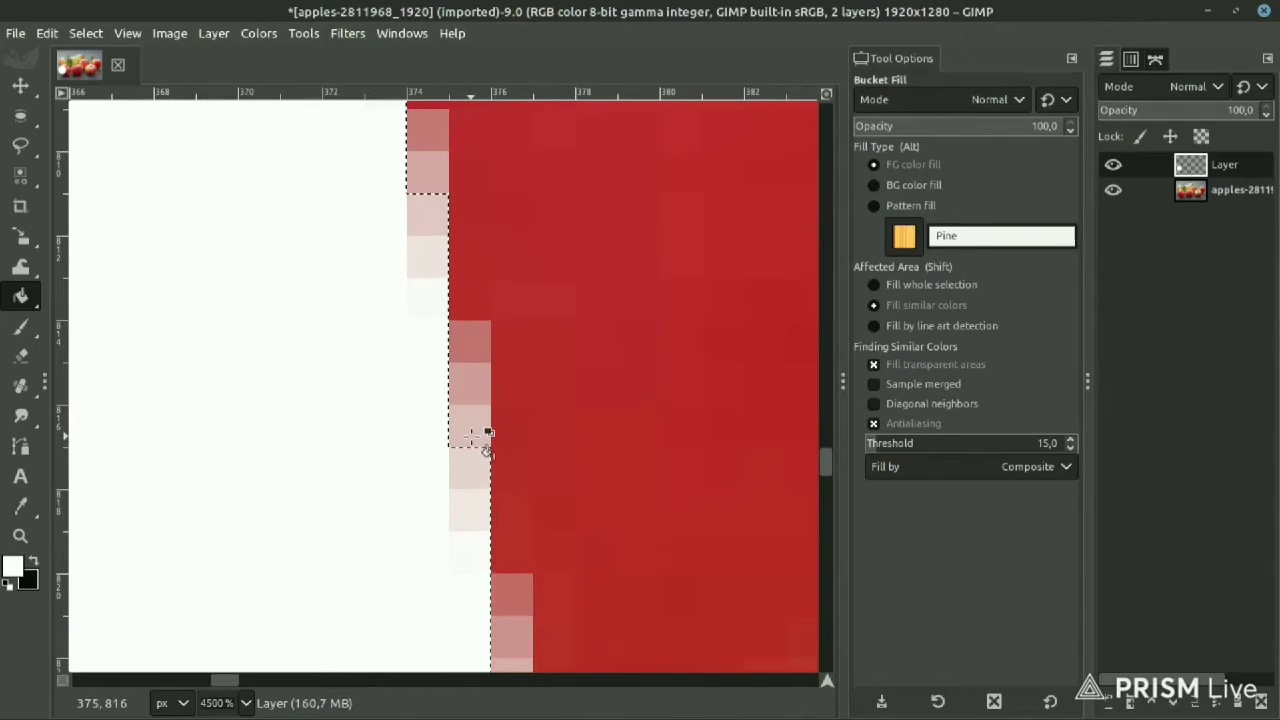
# - Clear the selection around the white circle
pyautogui.keyDown('ctrl'); pyautogui.scroll(-2, 480, 352); pyautogui.keyUp('ctrl')
pyautogui.keyDown('ctrl'); pyautogui.scroll(-1, 457, 349); pyautogui.keyUp('ctrl')
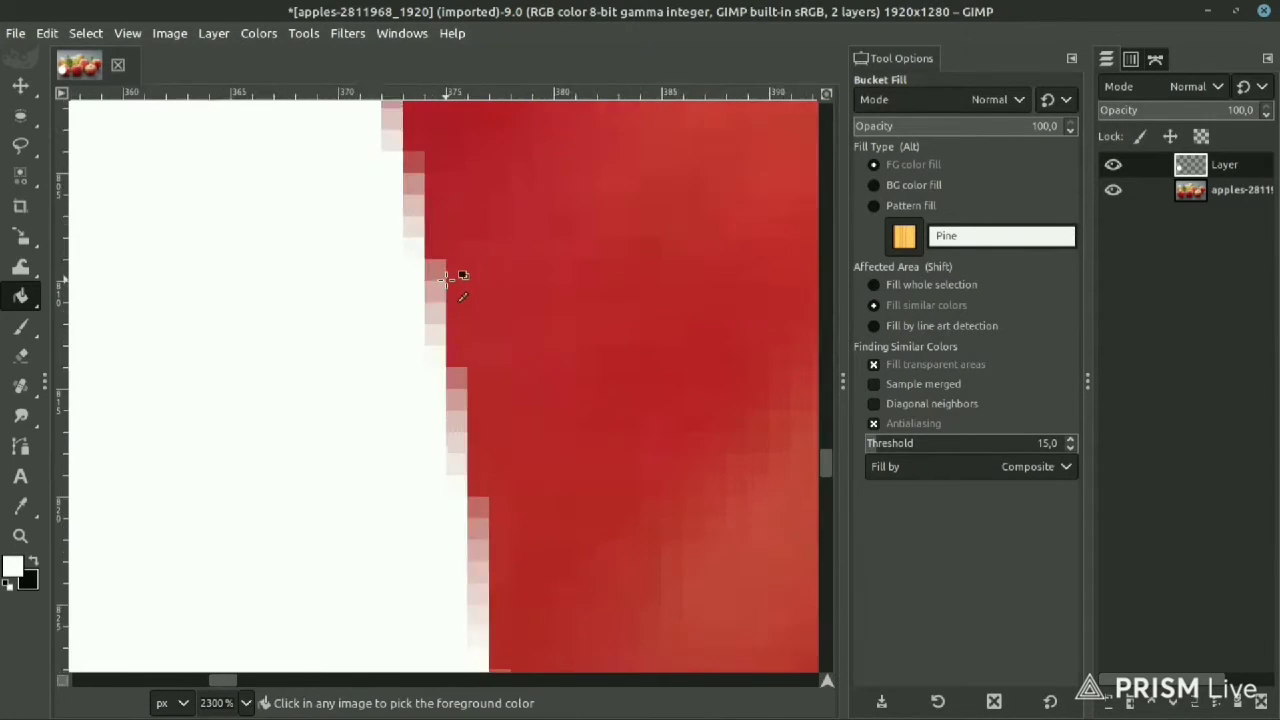
pyautogui.keyDown('ctrl'); pyautogui.scroll(1, 457, 268); pyautogui.keyUp('ctrl')
pyautogui.keyDown('ctrl'); pyautogui.scroll(-2, 446, 271); pyautogui.keyUp('ctrl')
pyautogui.keyDown('ctrl'); pyautogui.scroll(-2, 380, 288); pyautogui.keyUp('ctrl')
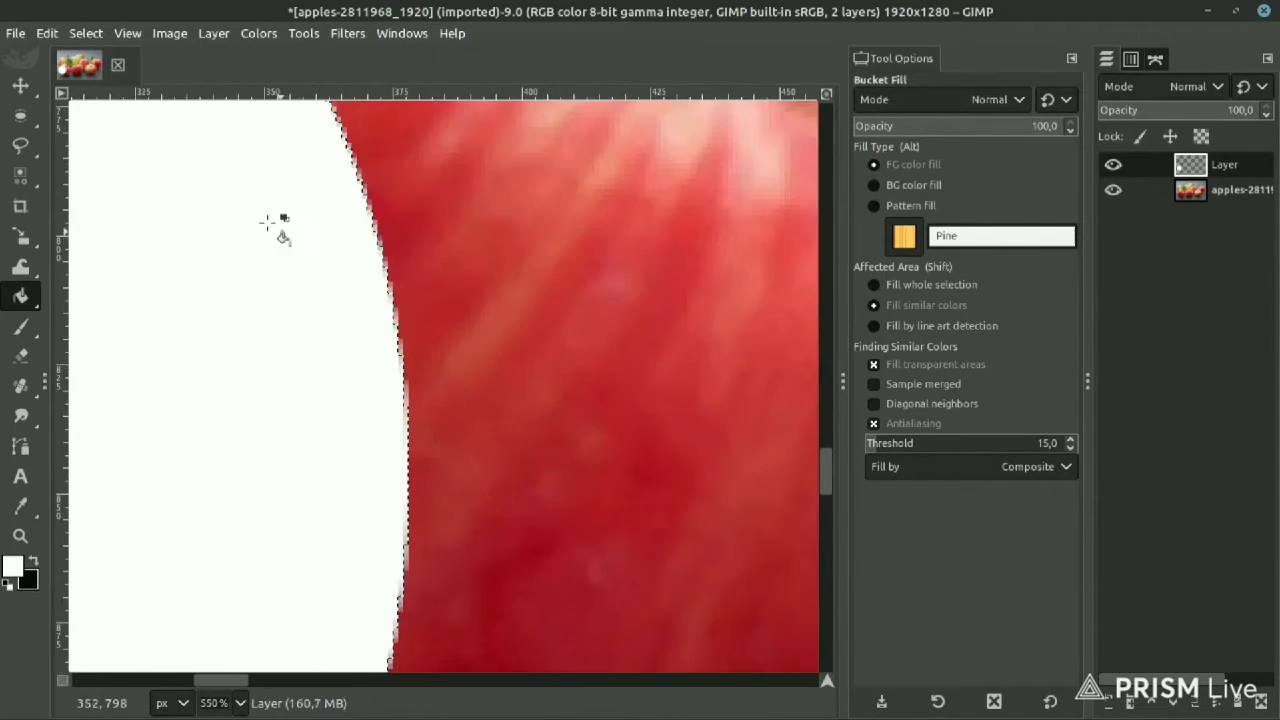
pyautogui.click(86, 34)
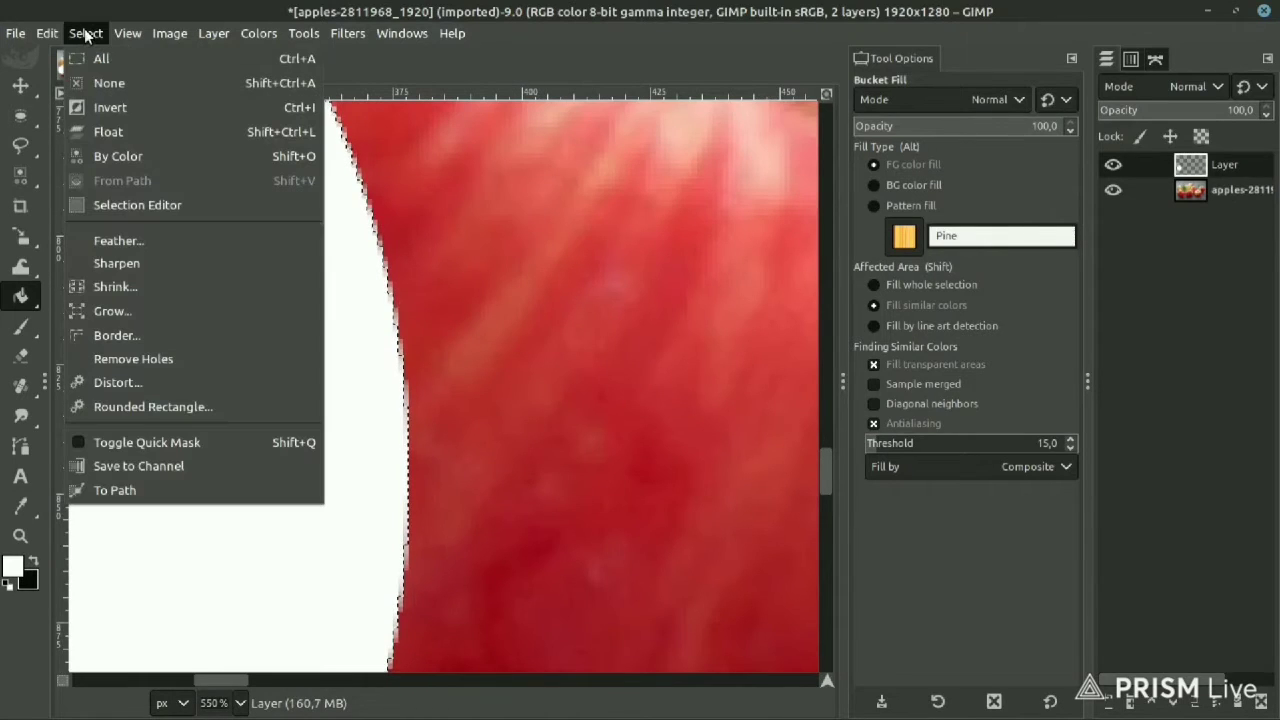
pyautogui.click(110, 84)
# - Draw a non-antialiased 298×302 elliptical selection right of the first circle
pyautogui.keyDown('ctrl'); pyautogui.scroll(-4, 486, 286); pyautogui.keyUp('ctrl')
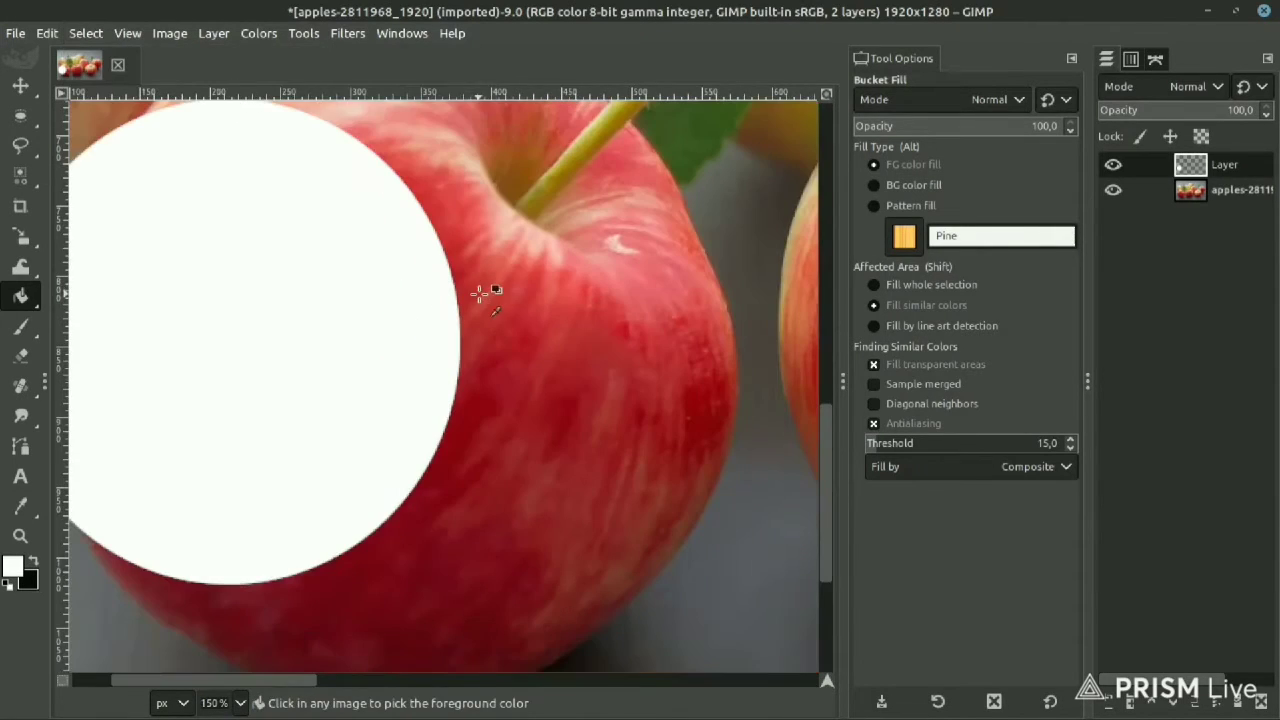
pyautogui.click(20, 115)
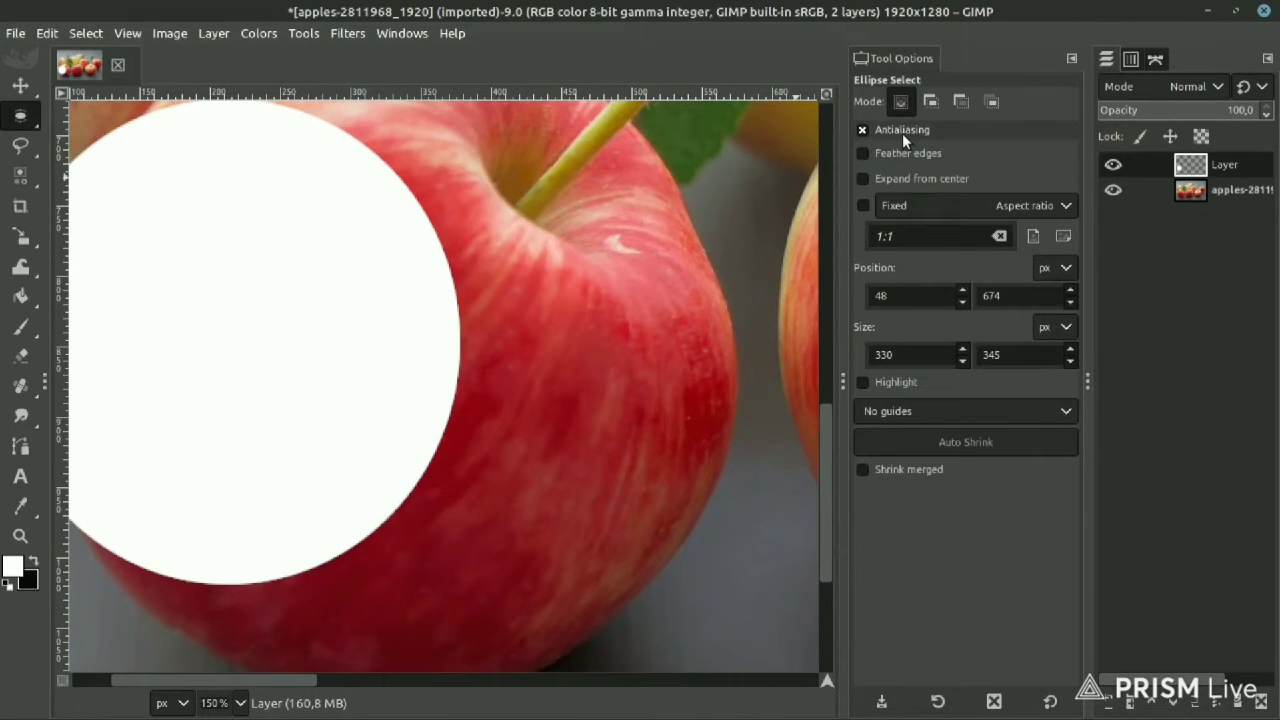
pyautogui.click(862, 130)
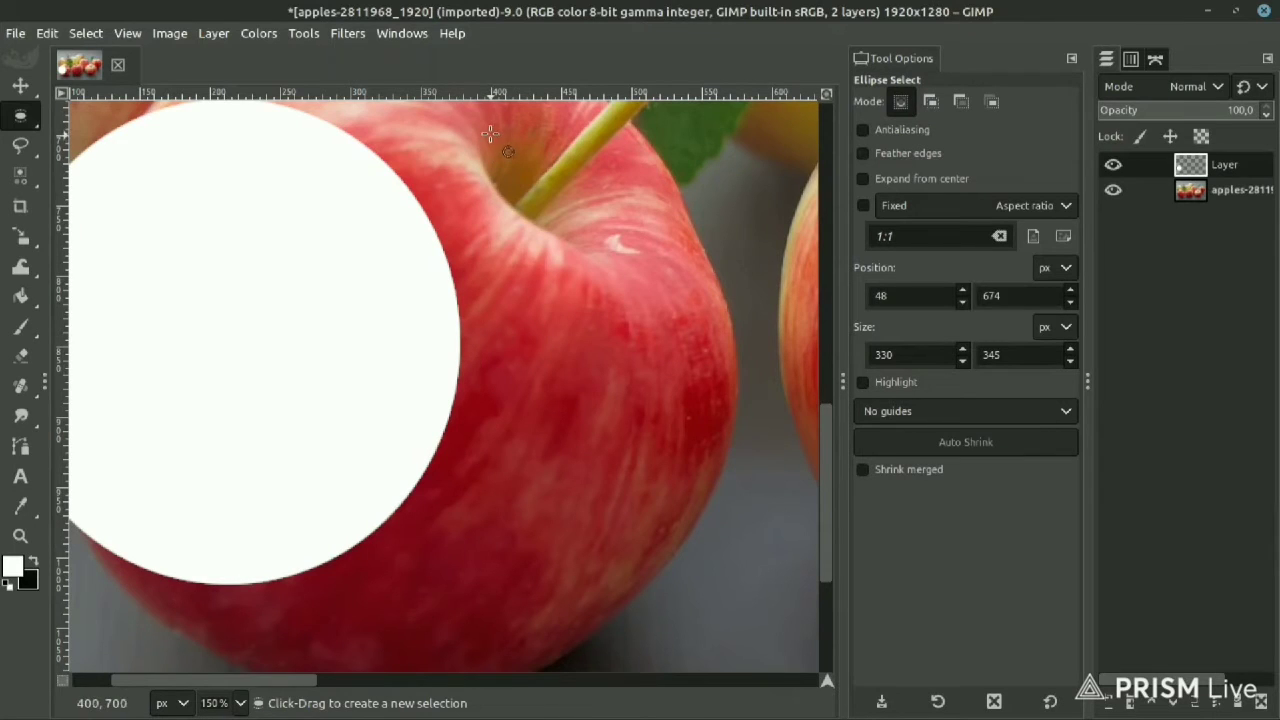
pyautogui.moveTo(490, 133)
pyautogui.mouseDown()
pyautogui.moveTo(843, 562)
pyautogui.moveTo(829, 547)
pyautogui.mouseUp()
pyautogui.scroll(5, 437, 343)
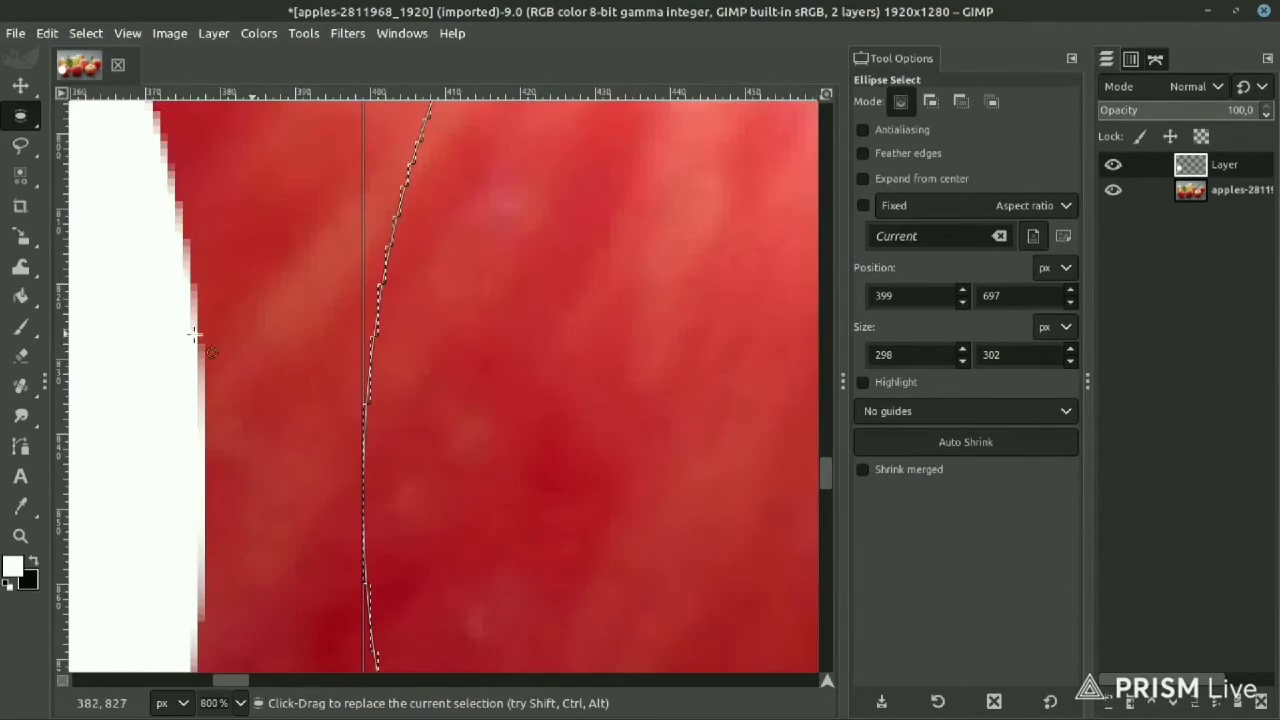
# - Fill the new circle with white and clear the selection
pyautogui.hotkey('shift', 'b')
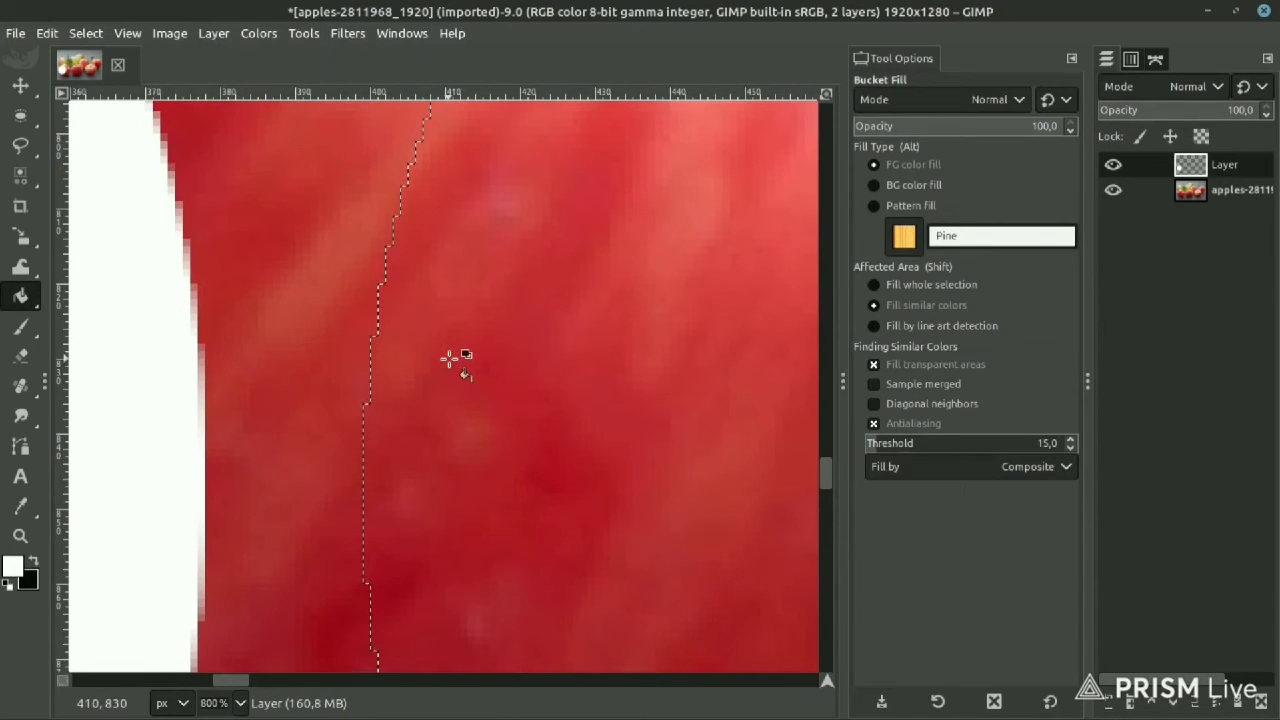
pyautogui.click(442, 358)
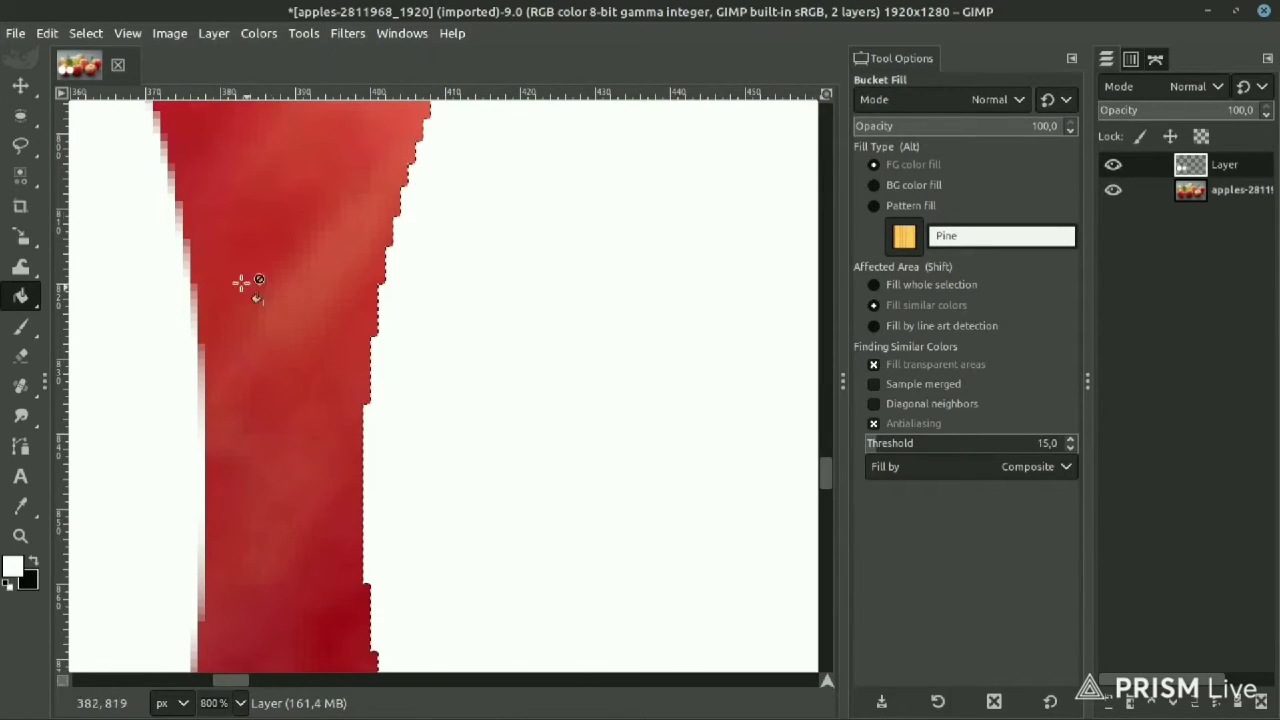
pyautogui.click(86, 33)
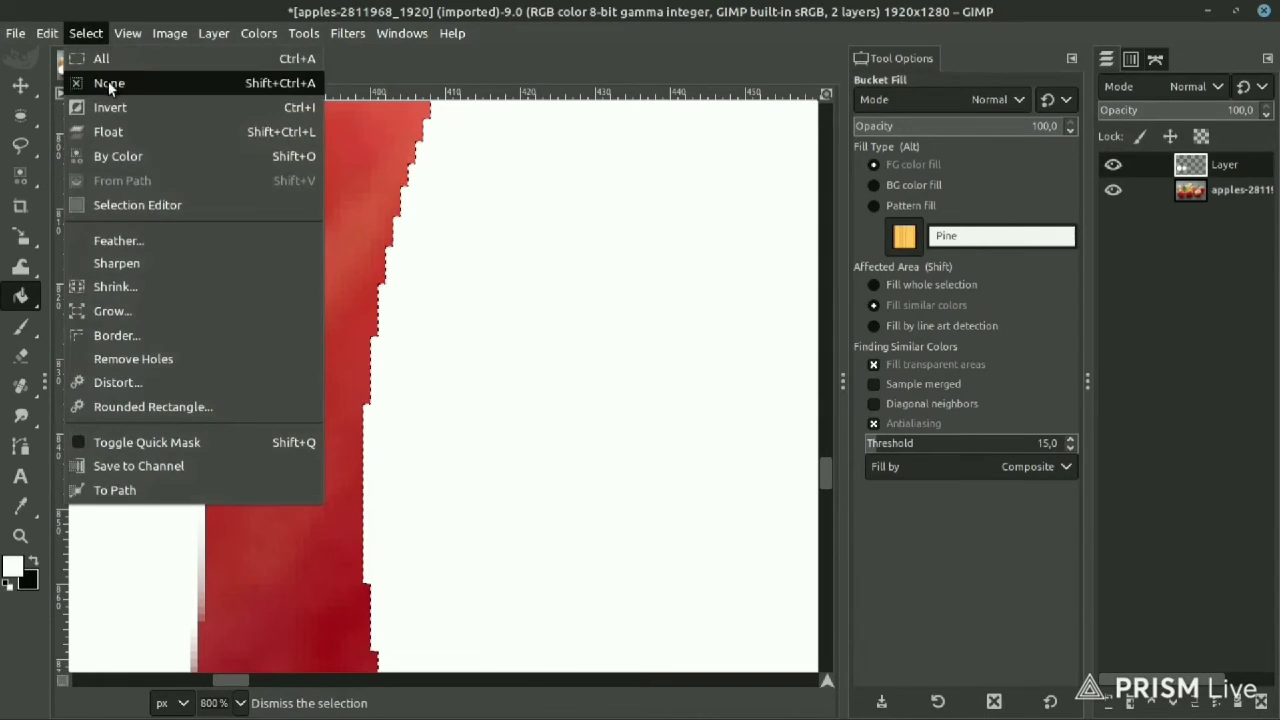
pyautogui.click(108, 81)
pyautogui.keyDown('ctrl'); pyautogui.scroll(1, 214, 363); pyautogui.keyUp('ctrl')
pyautogui.keyDown('ctrl'); pyautogui.scroll(1, 206, 337); pyautogui.keyUp('ctrl')
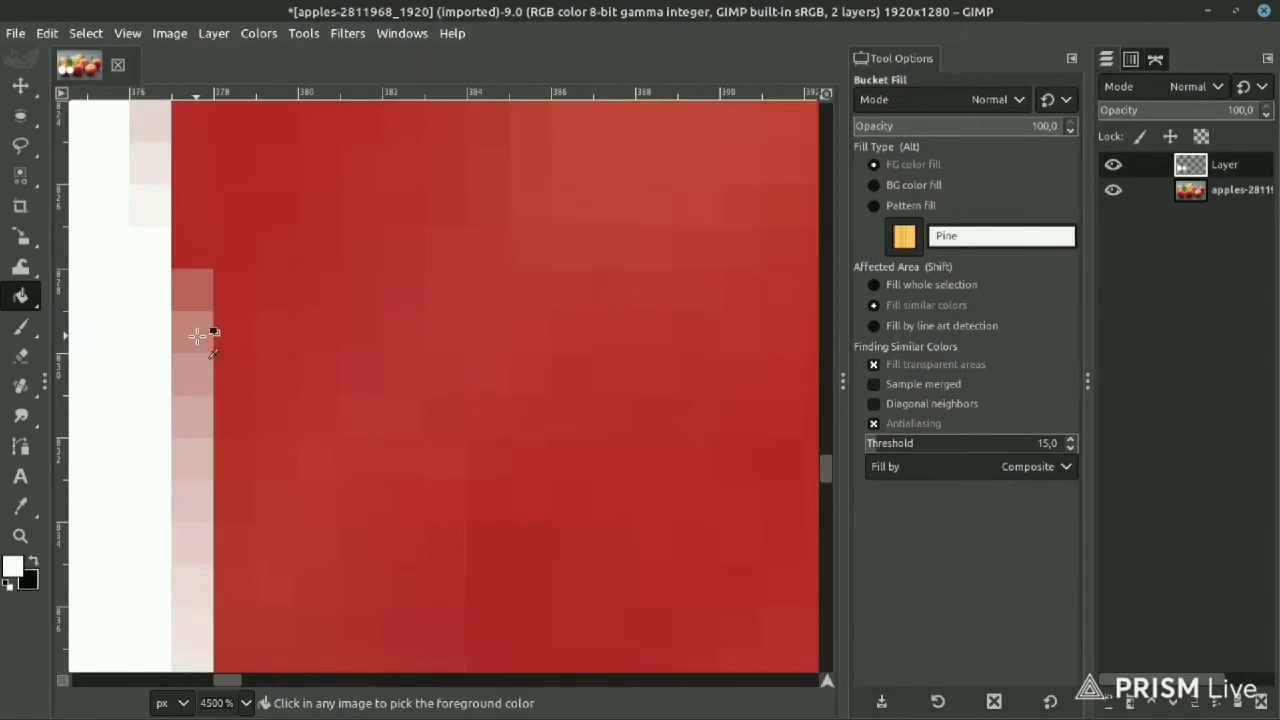
pyautogui.keyDown('ctrl'); pyautogui.scroll(-3, 214, 432); pyautogui.keyUp('ctrl')
pyautogui.keyDown('ctrl'); pyautogui.scroll(-1, 265, 471); pyautogui.keyUp('ctrl')
pyautogui.keyDown('ctrl'); pyautogui.scroll(1, 134, 386); pyautogui.keyUp('ctrl')
pyautogui.keyDown('ctrl'); pyautogui.scroll(1, 254, 371); pyautogui.keyUp('ctrl')
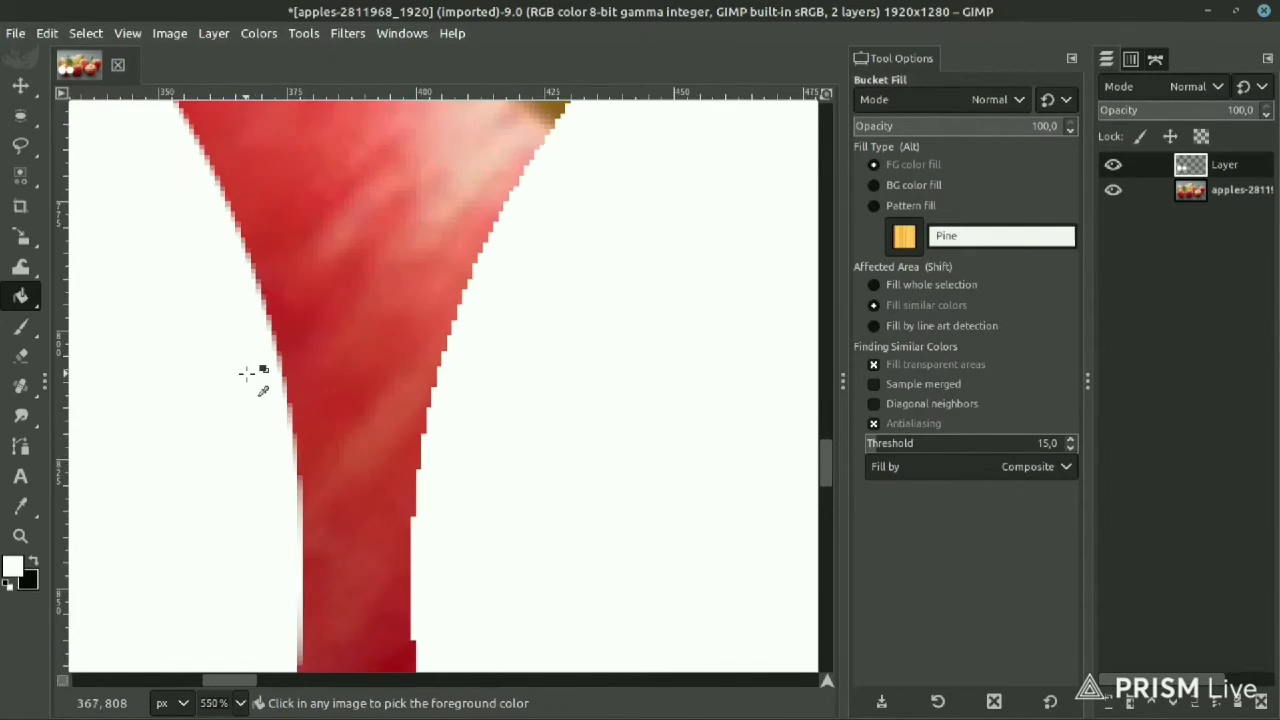
pyautogui.keyDown('ctrl'); pyautogui.scroll(1, 251, 371); pyautogui.keyUp('ctrl')
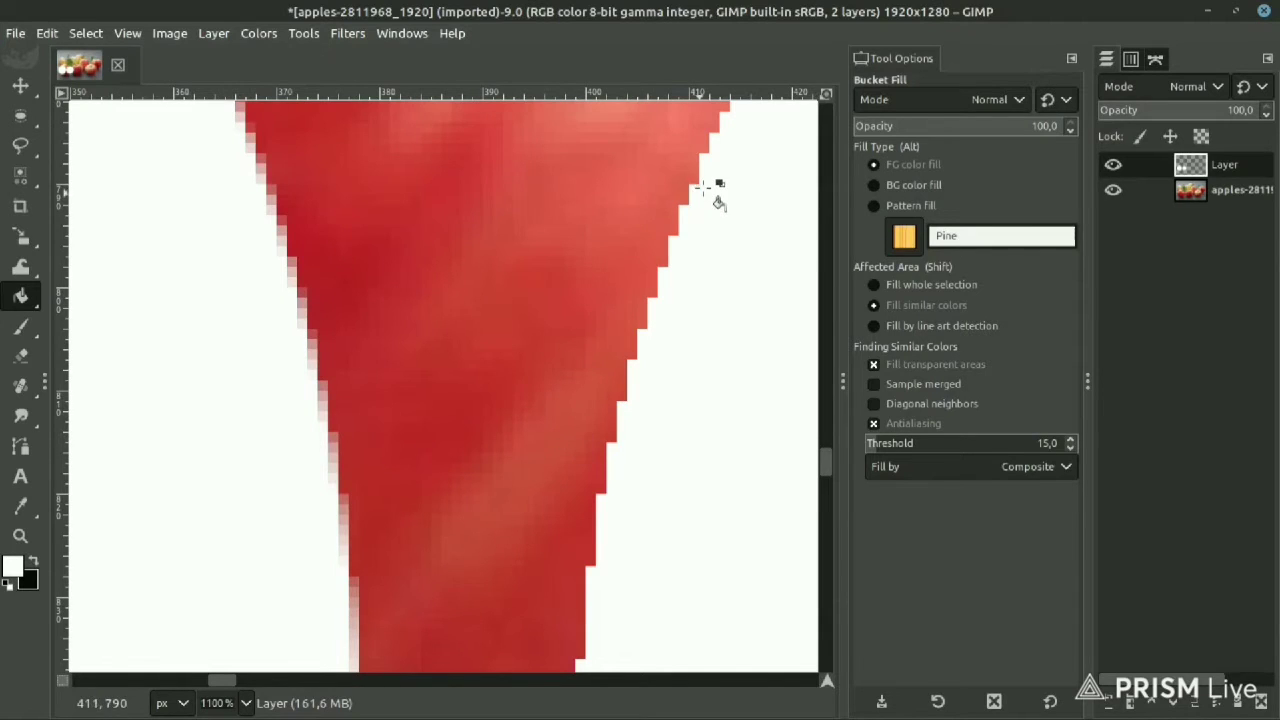
pyautogui.keyDown('ctrl'); pyautogui.scroll(3, 668, 370); pyautogui.keyUp('ctrl')
pyautogui.keyDown('ctrl'); pyautogui.scroll(1, 634, 309); pyautogui.keyUp('ctrl')
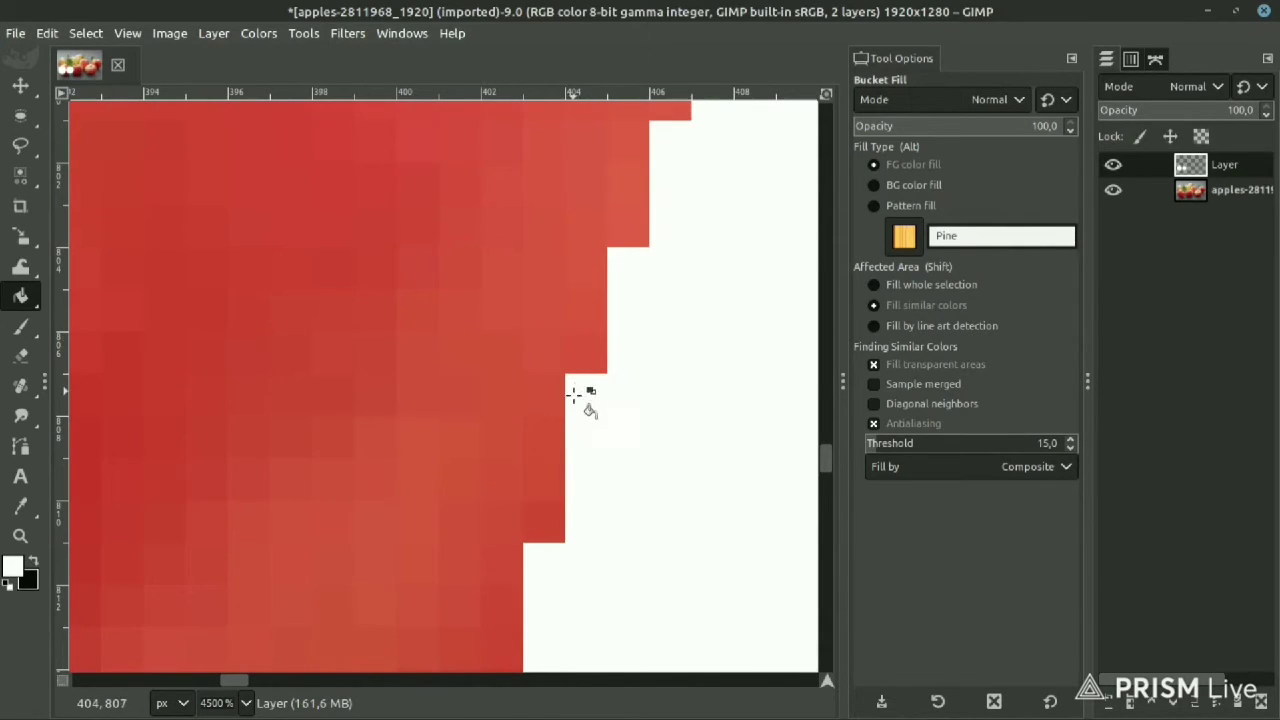
pyautogui.keyDown('ctrl'); pyautogui.scroll(-1, 600, 286); pyautogui.keyUp('ctrl')
pyautogui.keyDown('ctrl'); pyautogui.scroll(-1, 608, 251); pyautogui.keyUp('ctrl')
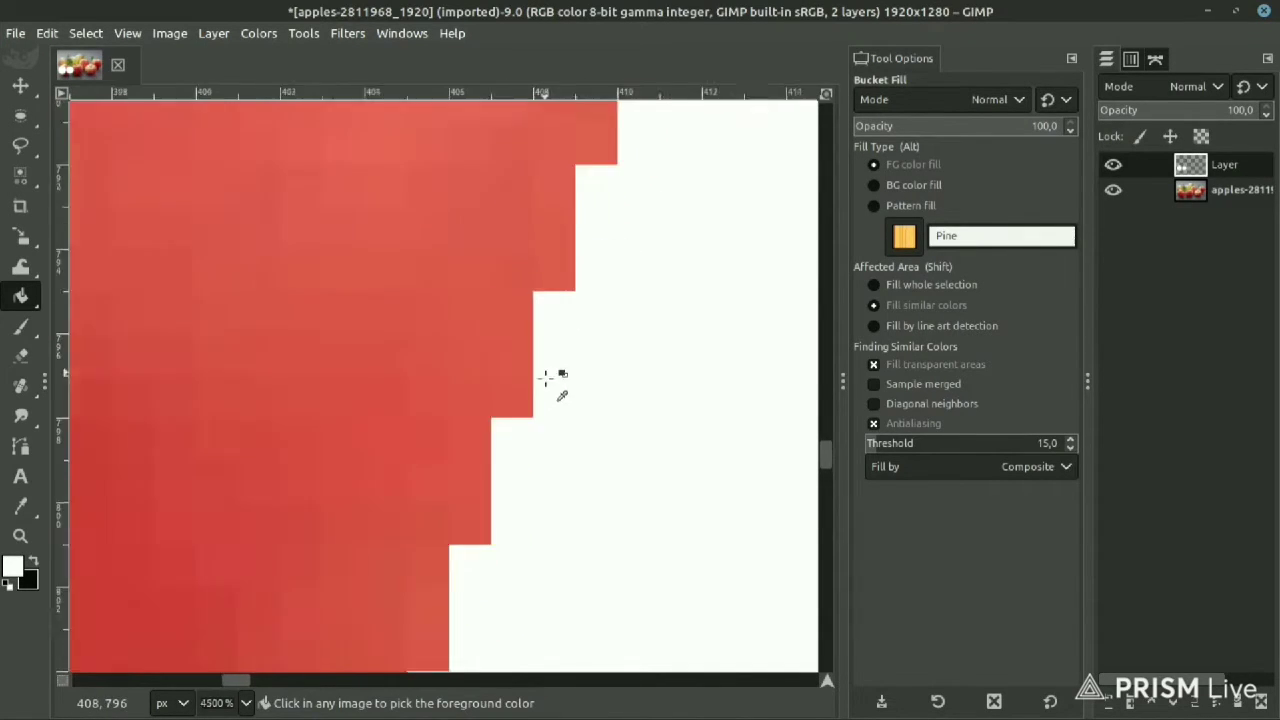
pyautogui.keyDown('ctrl'); pyautogui.scroll(-1, 630, 246); pyautogui.keyUp('ctrl')
pyautogui.keyDown('ctrl'); pyautogui.scroll(-1, 630, 246); pyautogui.keyUp('ctrl')
pyautogui.keyDown('ctrl'); pyautogui.scroll(2, 414, 349); pyautogui.keyUp('ctrl')
pyautogui.keyDown('ctrl'); pyautogui.scroll(1, 354, 337); pyautogui.keyUp('ctrl')
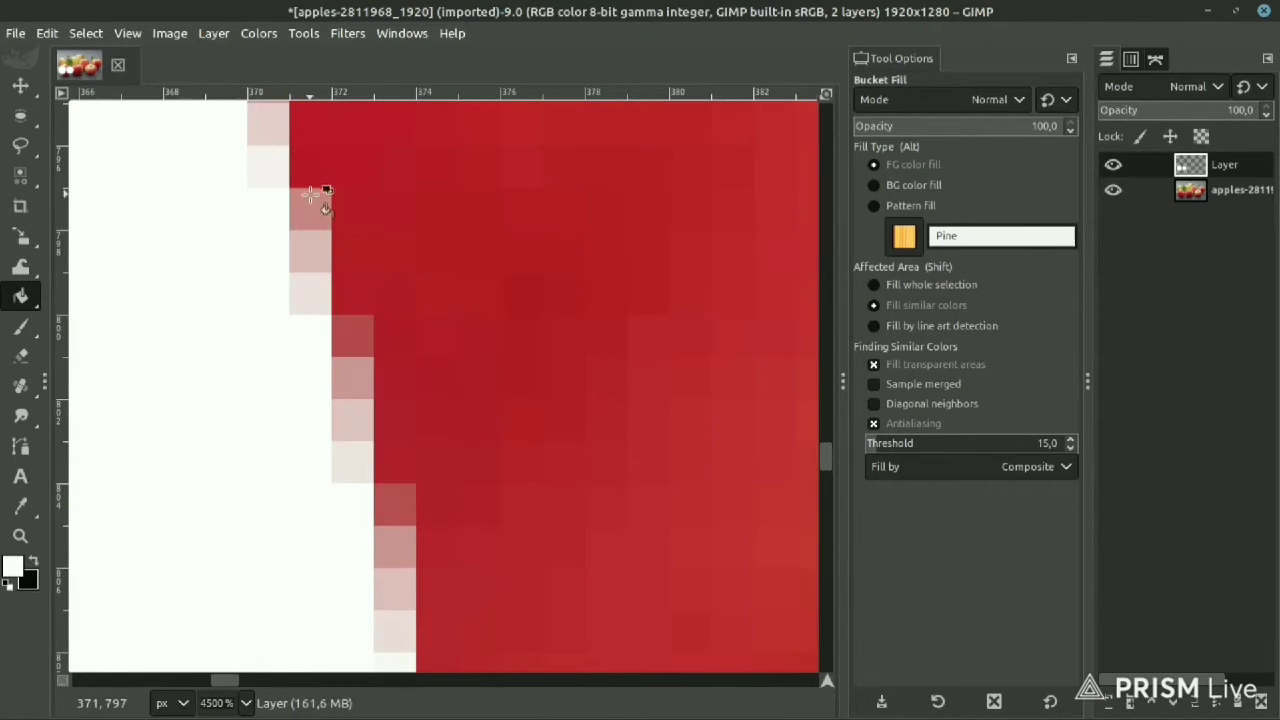
pyautogui.keyDown('ctrl'); pyautogui.scroll(-3, 318, 300); pyautogui.keyUp('ctrl')
pyautogui.keyDown('ctrl'); pyautogui.scroll(-2, 330, 280); pyautogui.keyUp('ctrl')
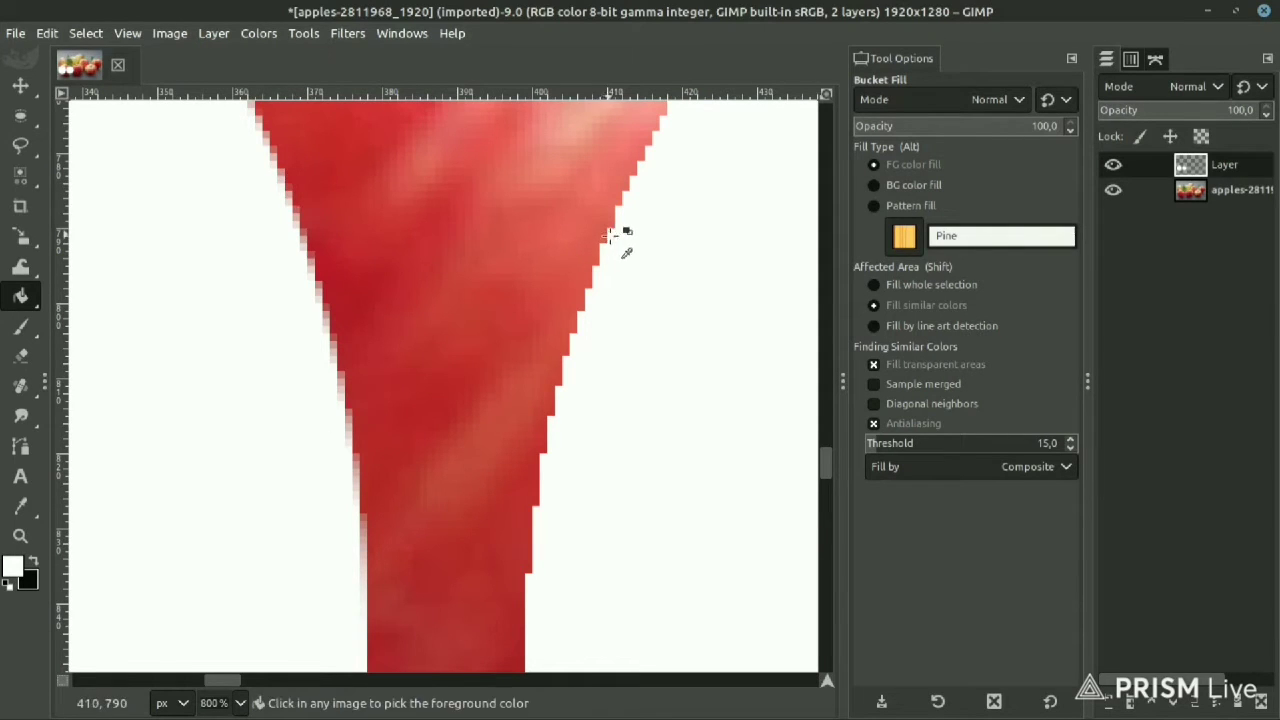
pyautogui.keyDown('ctrl'); pyautogui.scroll(4, 612, 235); pyautogui.keyUp('ctrl')
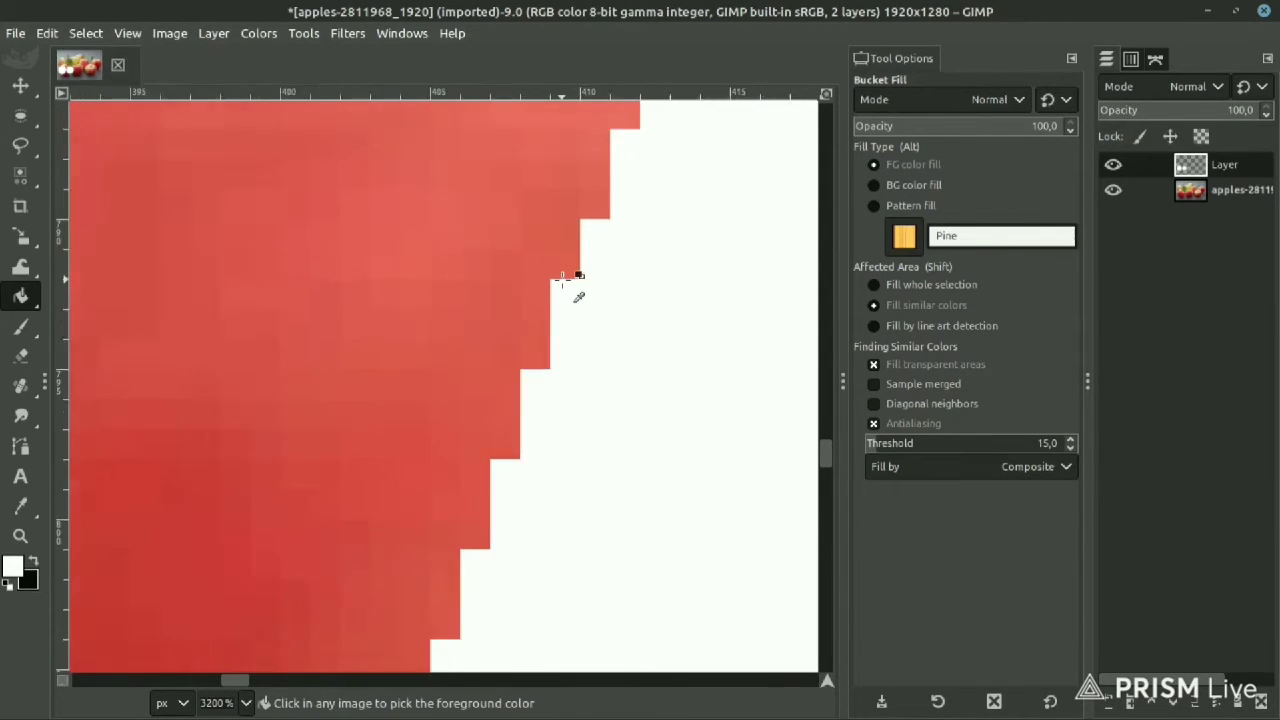
pyautogui.keyDown('ctrl'); pyautogui.scroll(-3, 562, 280); pyautogui.keyUp('ctrl')
pyautogui.keyDown('ctrl'); pyautogui.scroll(-3, 562, 280); pyautogui.keyUp('ctrl')
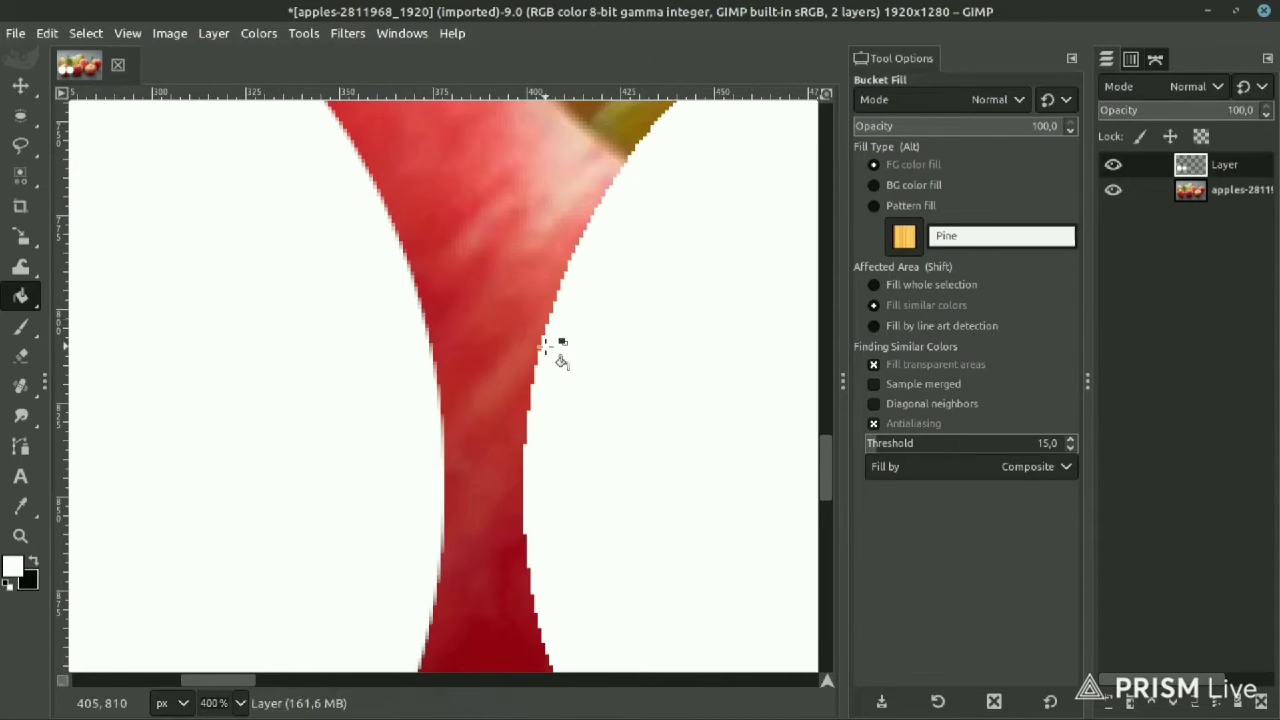
pyautogui.keyDown('ctrl'); pyautogui.scroll(-1, 545, 345); pyautogui.keyUp('ctrl')
pyautogui.keyDown('ctrl'); pyautogui.scroll(-2, 508, 423); pyautogui.keyUp('ctrl')
pyautogui.keyDown('ctrl'); pyautogui.scroll(2, 537, 380); pyautogui.keyUp('ctrl')
pyautogui.keyDown('ctrl'); pyautogui.scroll(1, 548, 360); pyautogui.keyUp('ctrl')
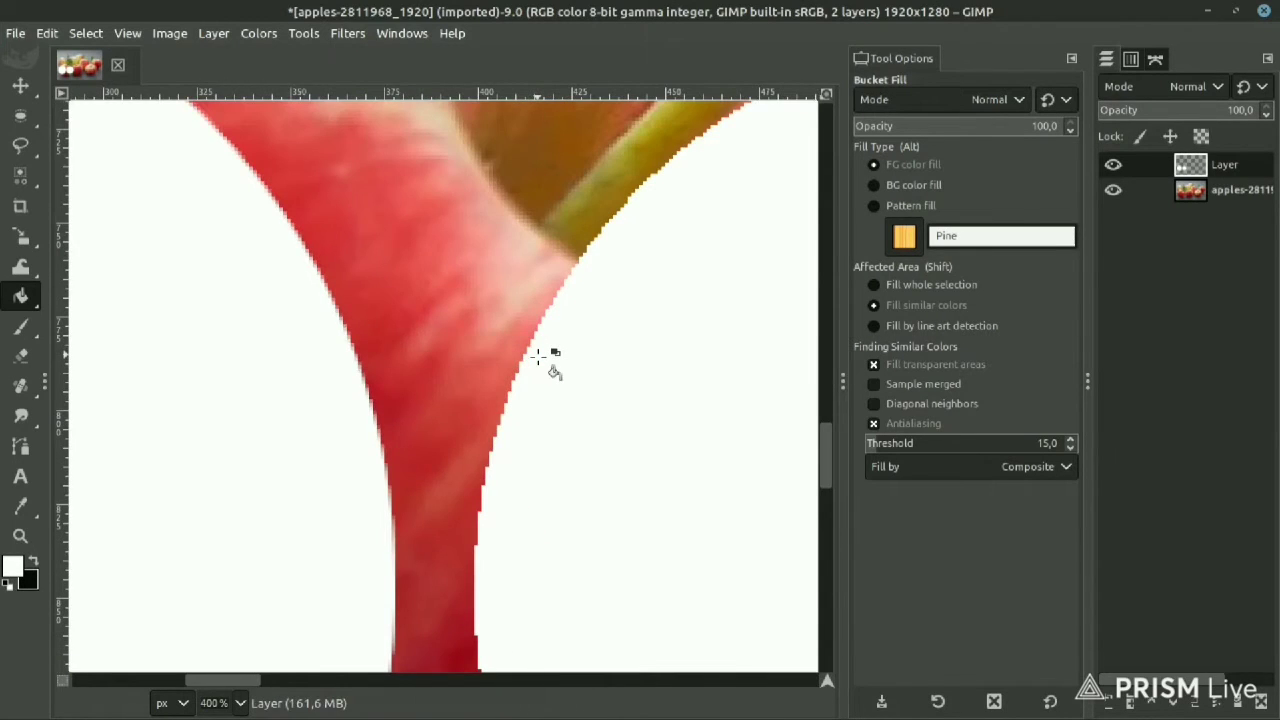
pyautogui.keyDown('ctrl'); pyautogui.scroll(-2, 540, 356); pyautogui.keyUp('ctrl')
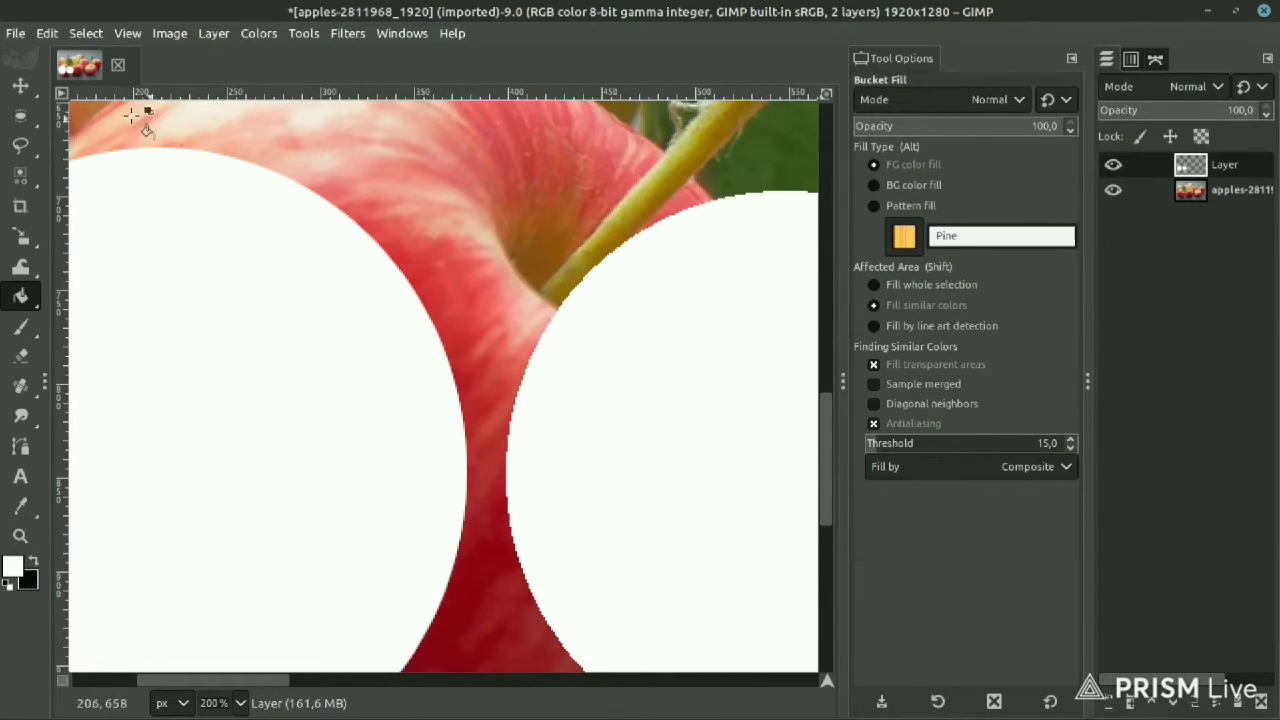
# - Turn antialiasing back on for Ellipse Select
pyautogui.click(22, 118)
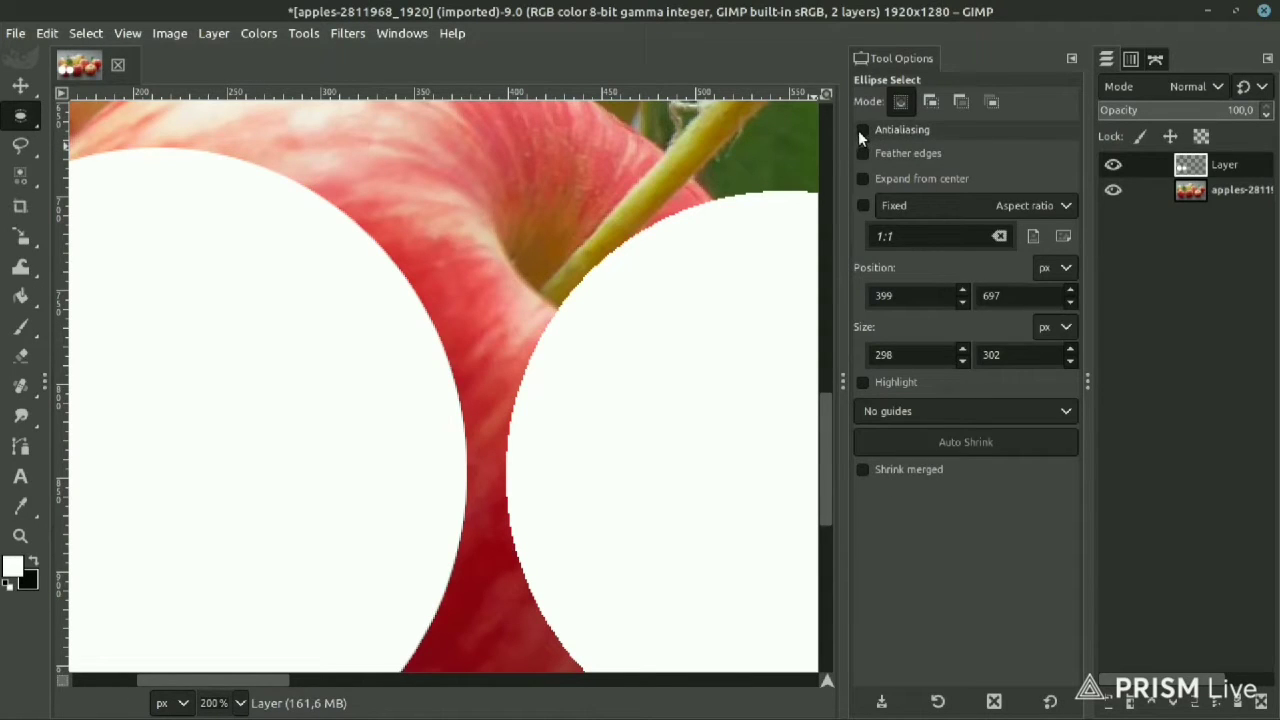
pyautogui.click(860, 130)
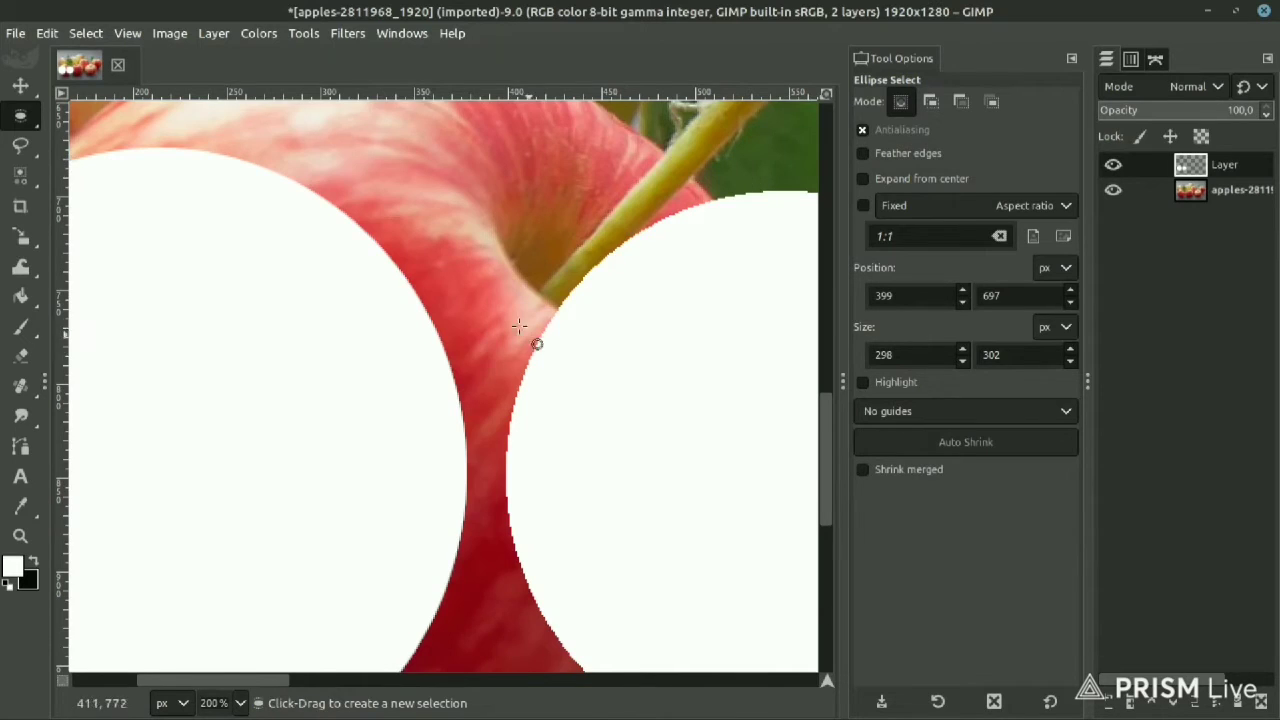
pyautogui.scroll(-2, 540, 330)
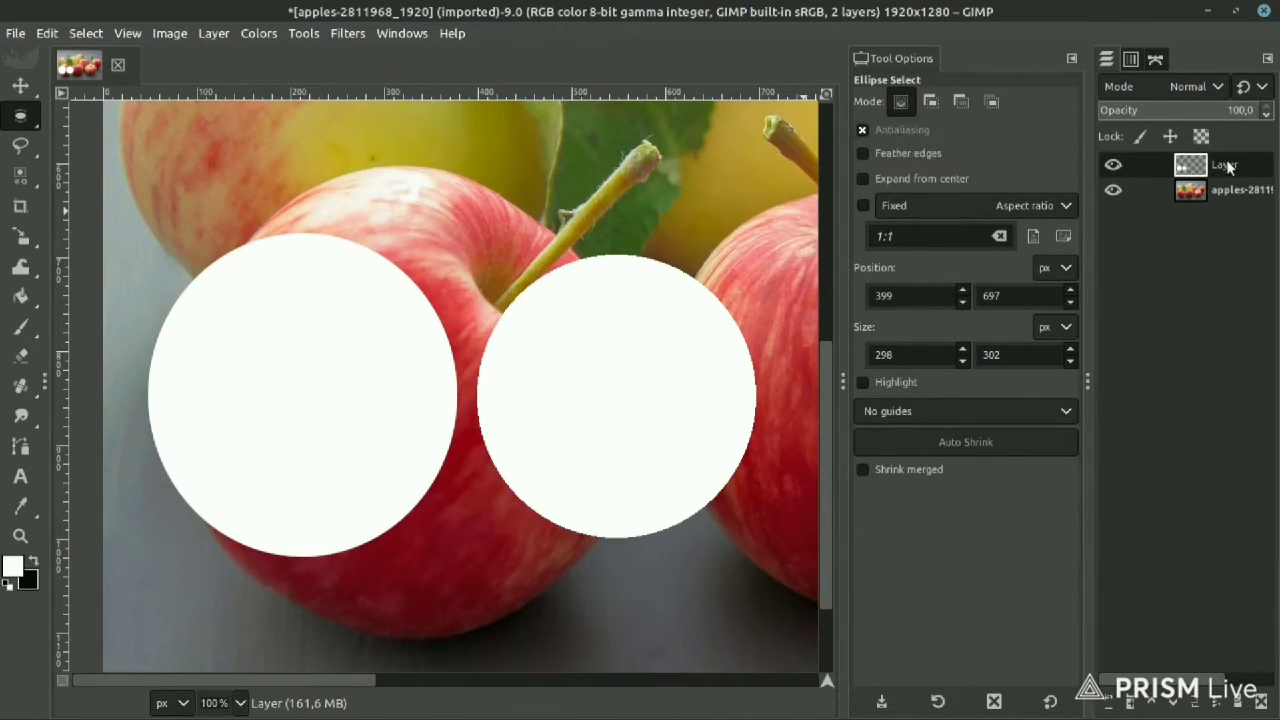
# - Delete the white-circles layer and add a fresh empty transparent Layer
pyautogui.click(1261, 703)
pyautogui.scroll(-2, 290, 397)
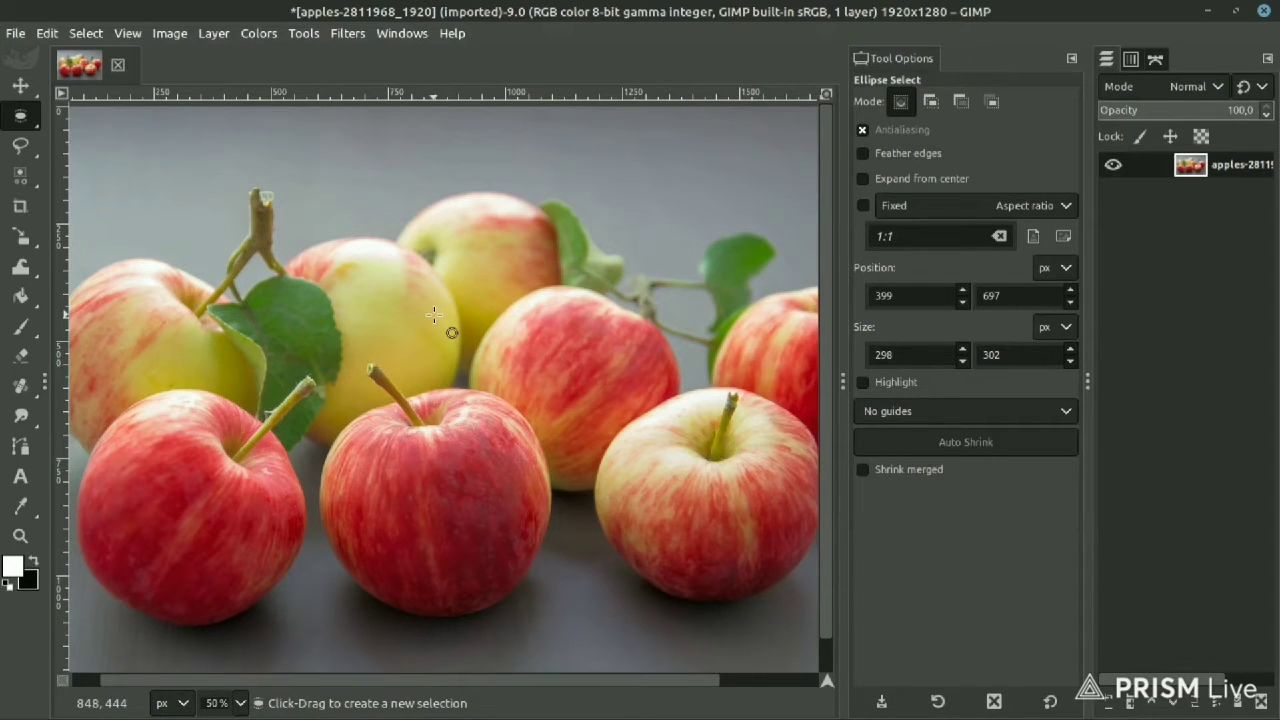
pyautogui.scroll(-2, 432, 315)
pyautogui.scroll(1, 389, 351)
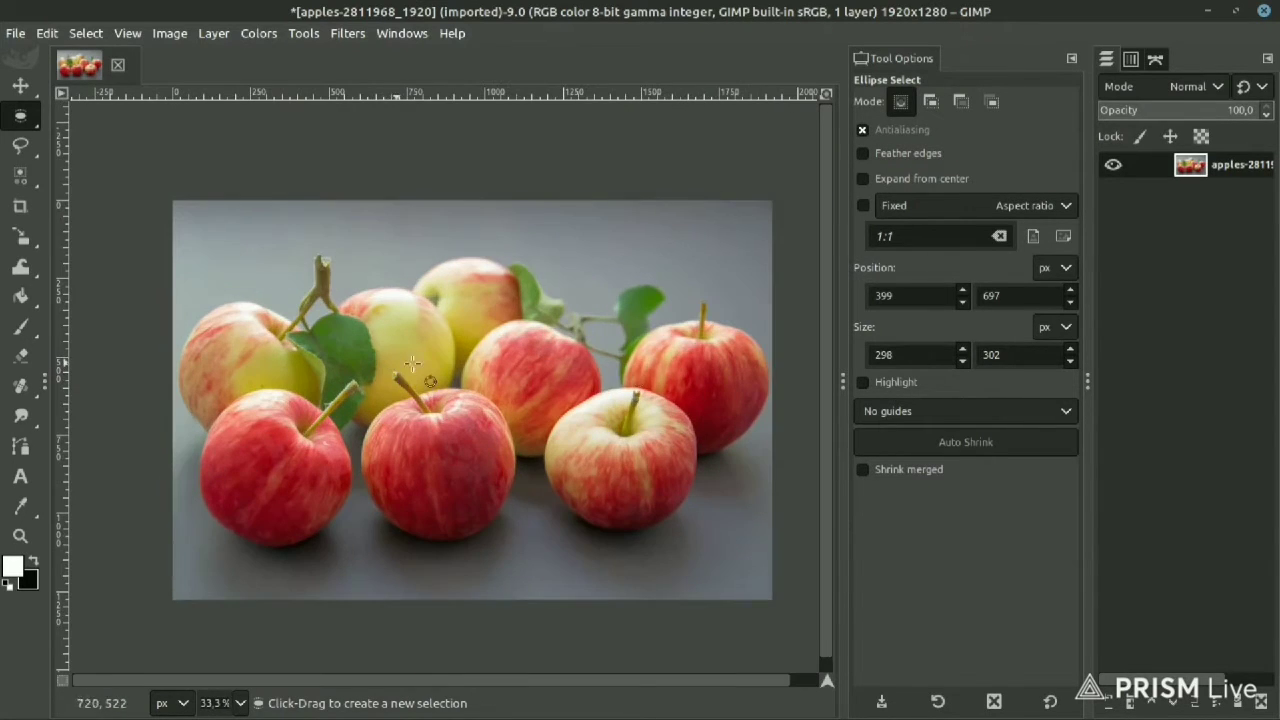
pyautogui.click(1105, 703)
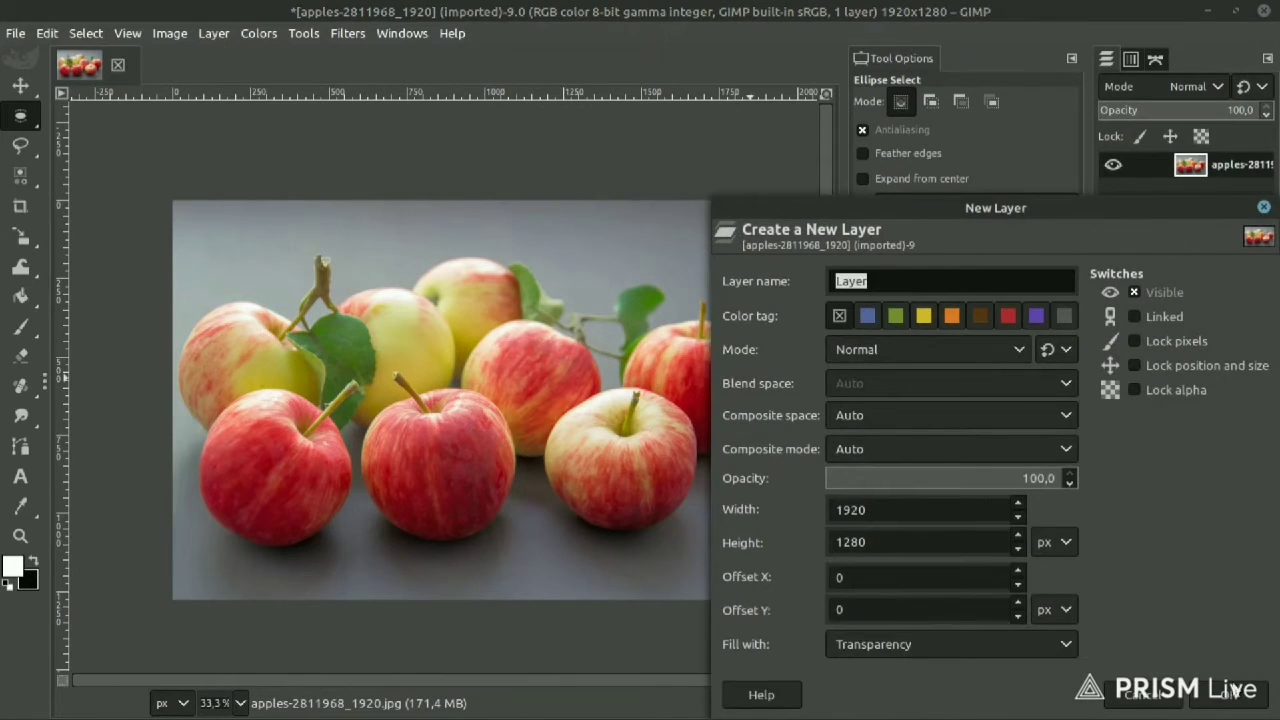
pyautogui.click(1232, 694)
pyautogui.scroll(2, 443, 412)
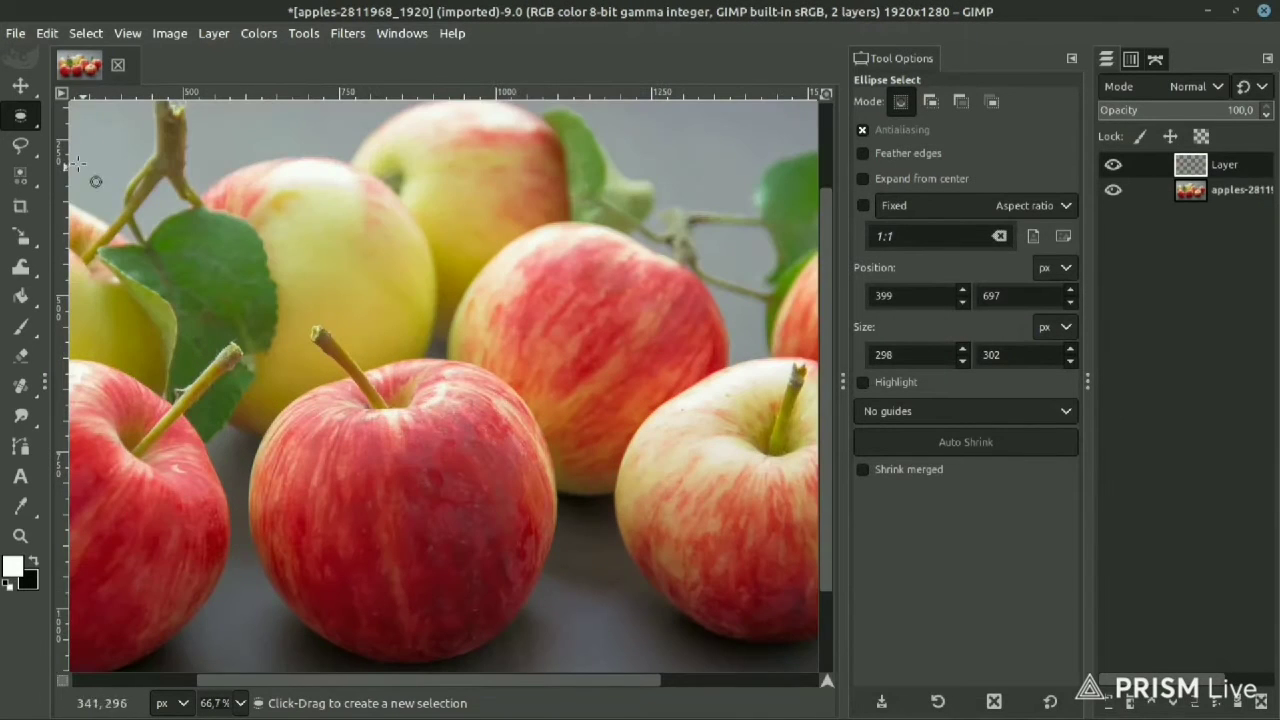
pyautogui.moveTo(20, 115)
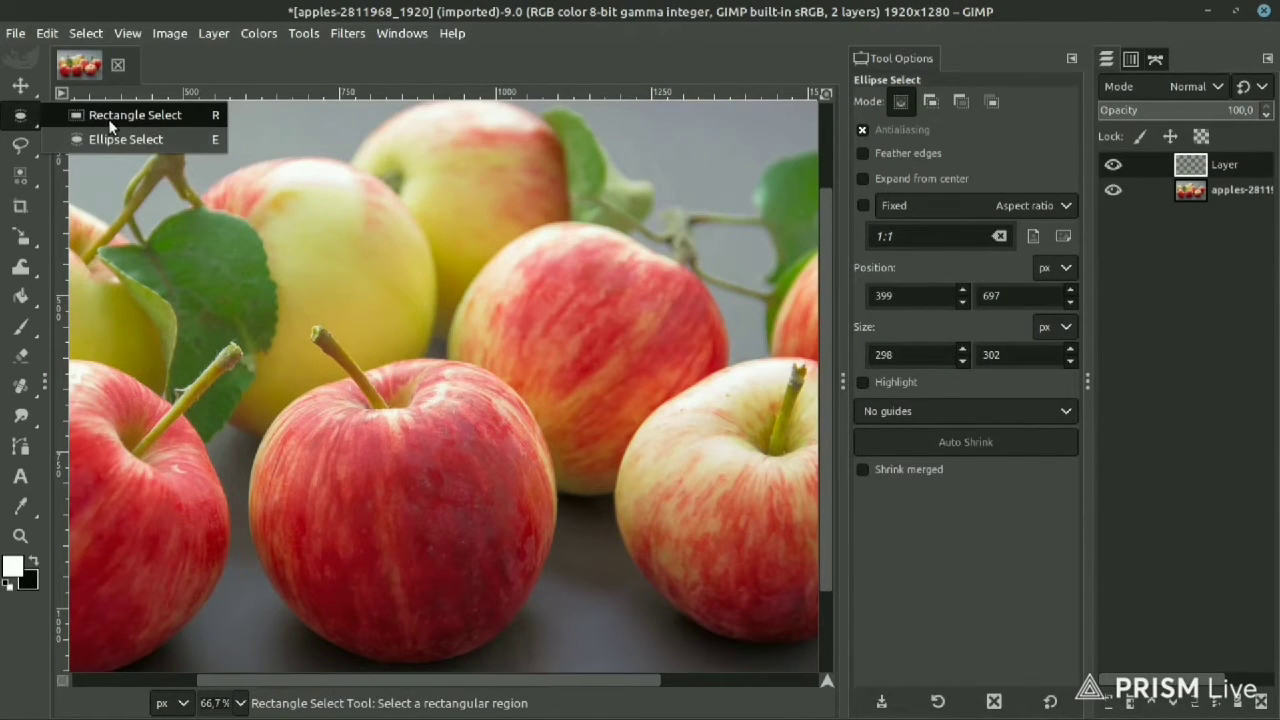
# - Draw a 292 × 284 px rectangle selection in Replace mode over the front-left apple
pyautogui.click(110, 117)
pyautogui.scroll(-1, 330, 390)
pyautogui.scroll(-2, 327, 390)
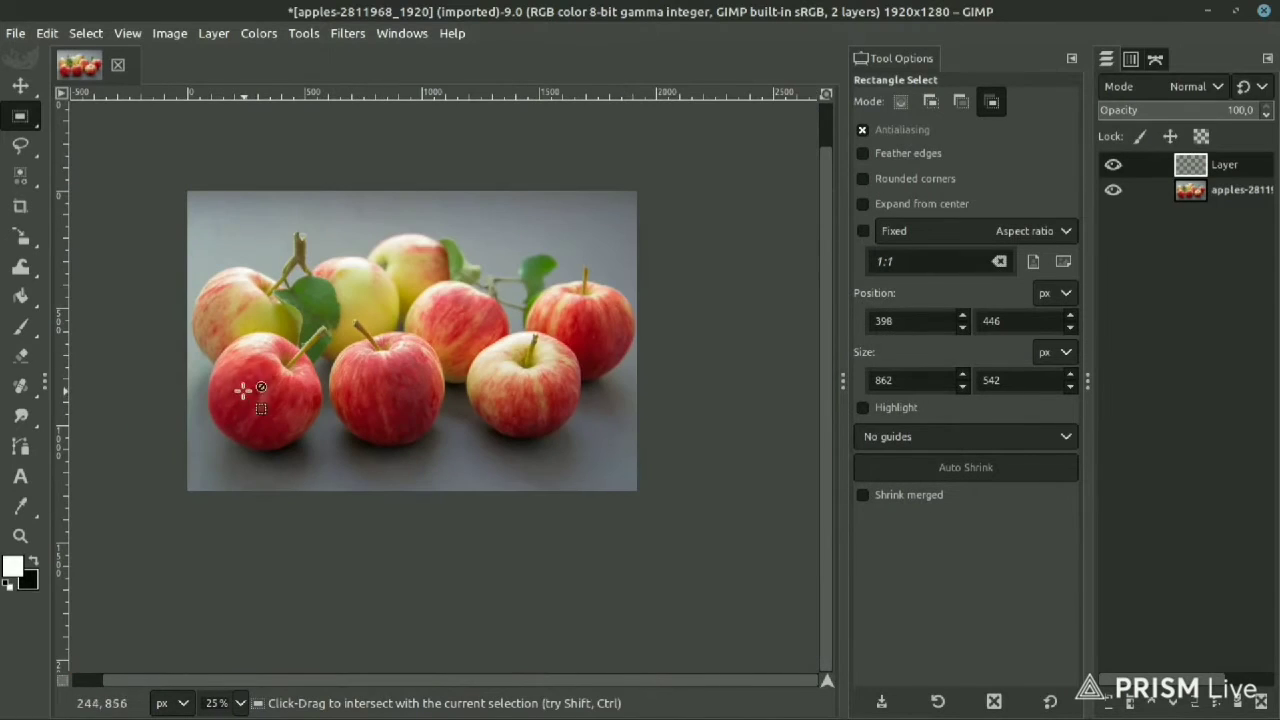
pyautogui.moveTo(242, 376); pyautogui.dragTo(283, 422)
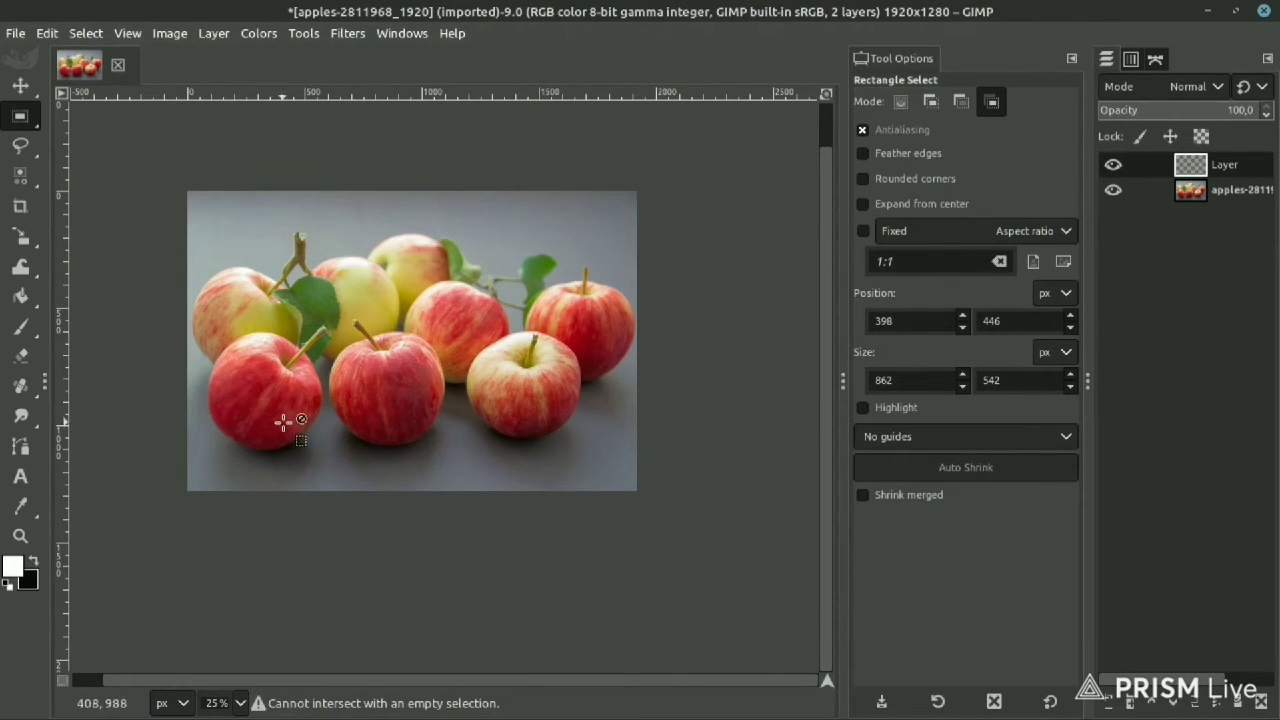
pyautogui.click(899, 101)
pyautogui.moveTo(268, 401); pyautogui.dragTo(315, 447)
pyautogui.keyDown('ctrl'); pyautogui.scroll(2, 271, 414); pyautogui.keyUp('ctrl')
pyautogui.keyDown('ctrl'); pyautogui.scroll(1, 280, 410); pyautogui.keyUp('ctrl')
pyautogui.keyDown('ctrl'); pyautogui.scroll(1, 284, 410); pyautogui.keyUp('ctrl')
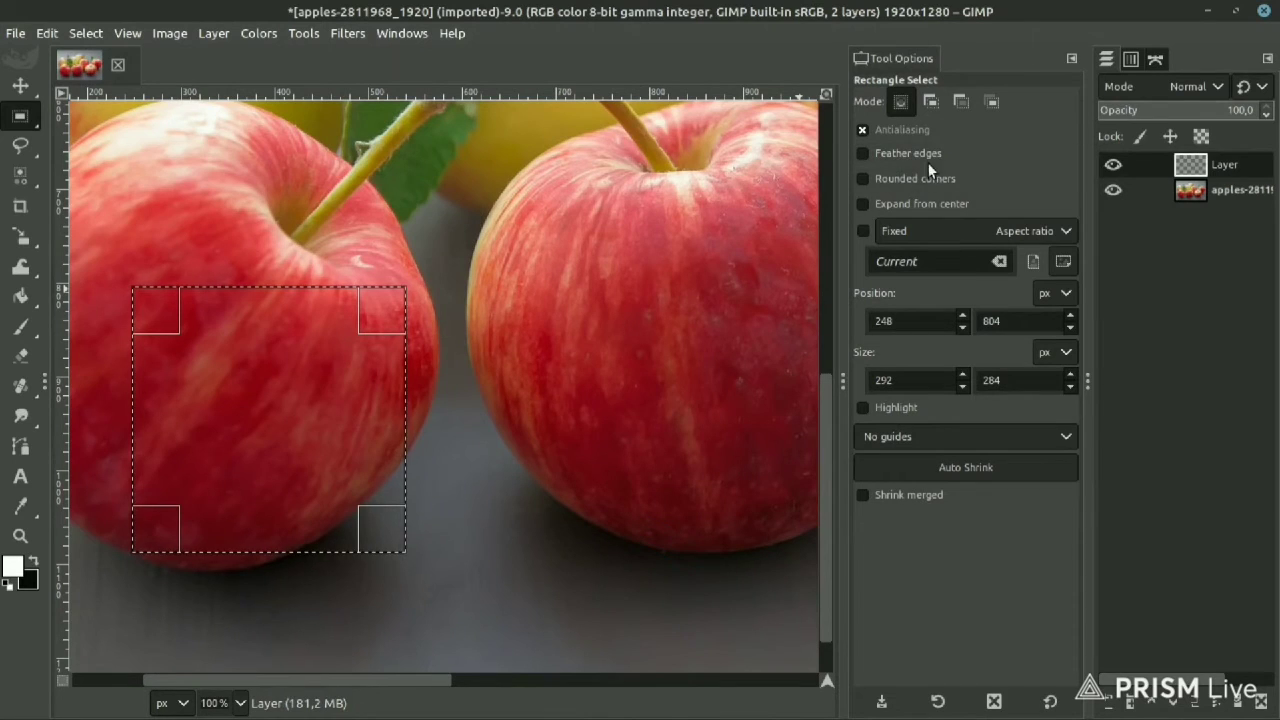
pyautogui.click(20, 296)
# - Fill the rectangle selection with white, then clear the selection
pyautogui.click(268, 385)
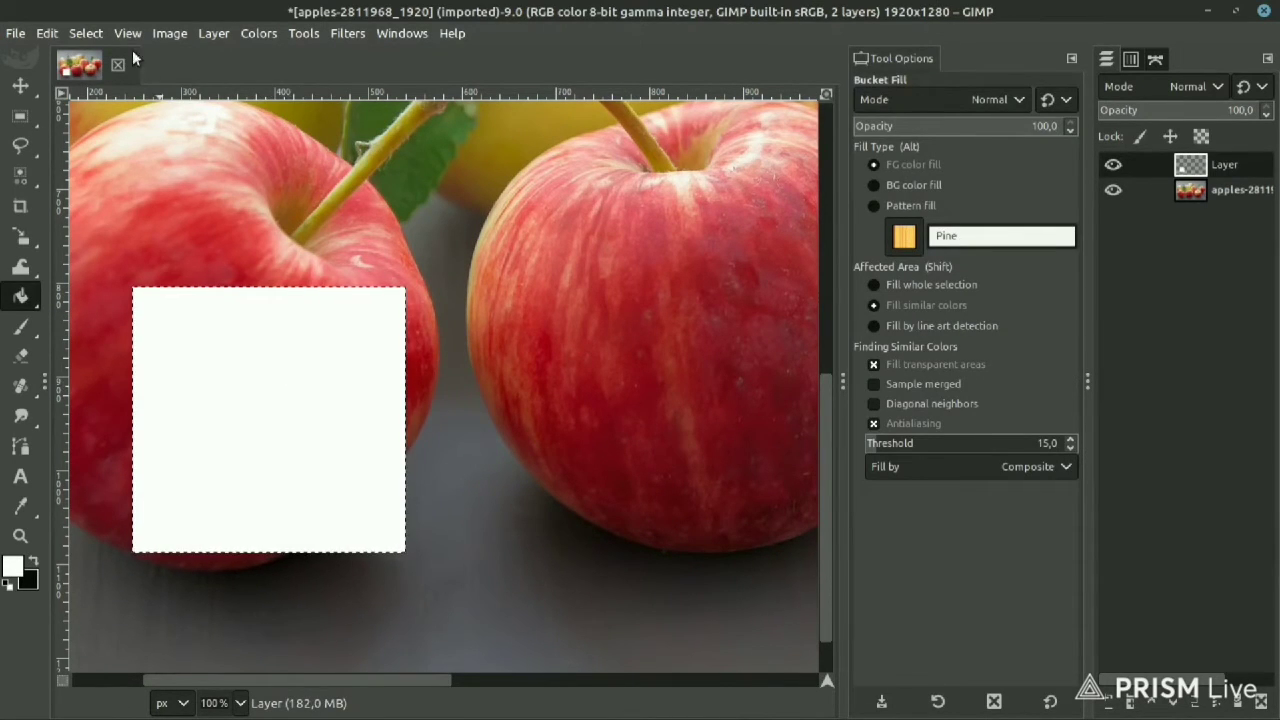
pyautogui.click(86, 33)
pyautogui.click(113, 86)
pyautogui.keyDown('ctrl'); pyautogui.scroll(3, 427, 385); pyautogui.keyUp('ctrl')
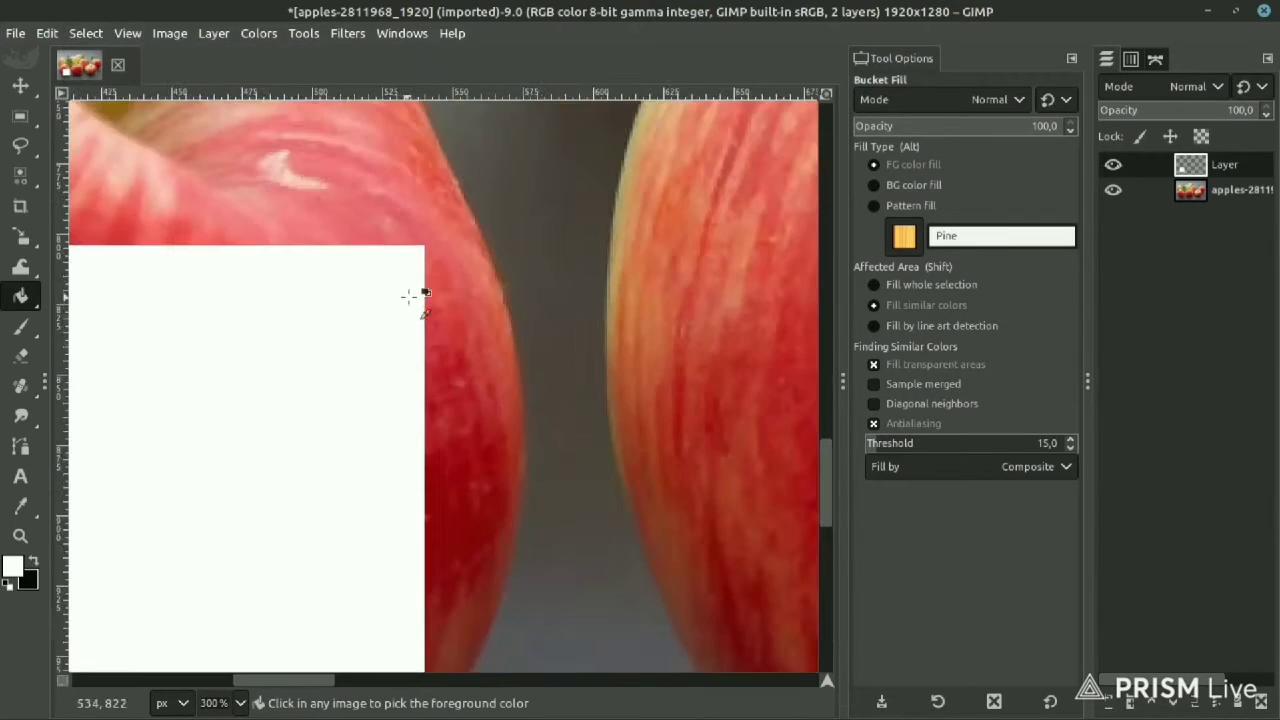
pyautogui.keyDown('ctrl'); pyautogui.scroll(7, 440, 250); pyautogui.keyUp('ctrl')
pyautogui.keyDown('ctrl'); pyautogui.scroll(-3, 349, 266); pyautogui.keyUp('ctrl')
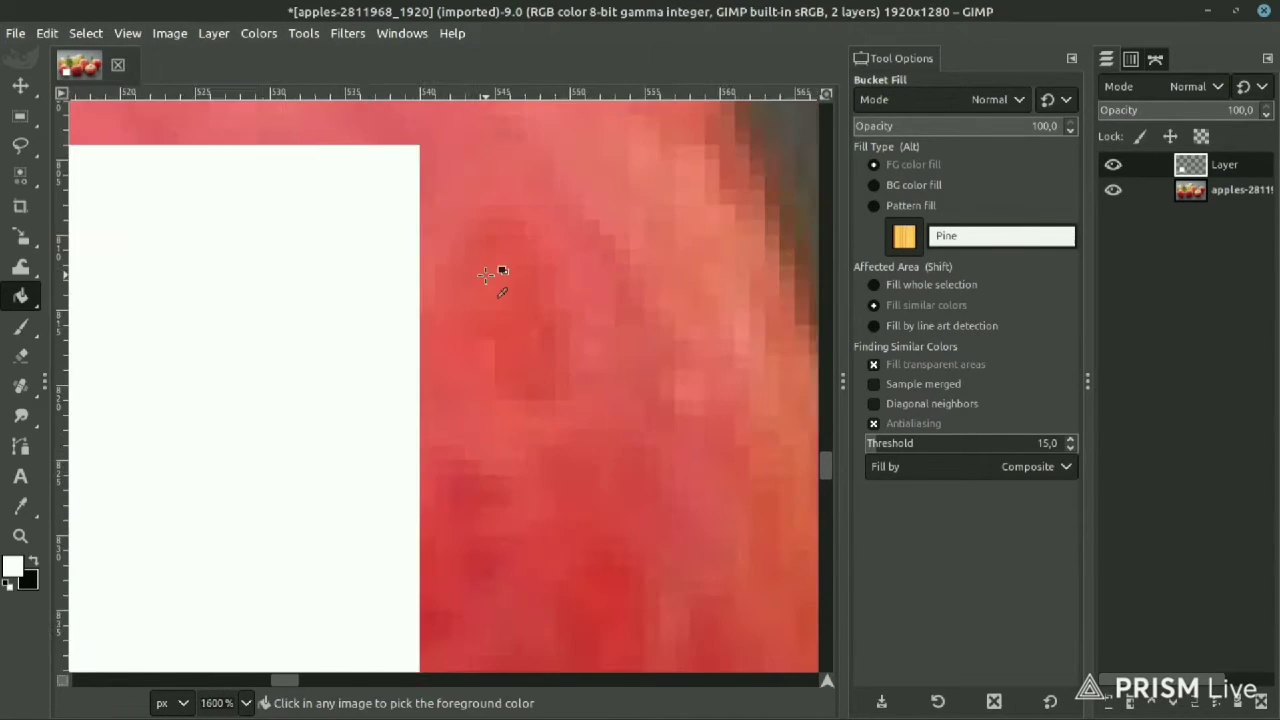
pyautogui.keyDown('ctrl'); pyautogui.scroll(-3, 500, 271); pyautogui.keyUp('ctrl')
pyautogui.keyDown('ctrl'); pyautogui.scroll(-2, 400, 277); pyautogui.keyUp('ctrl')
pyautogui.keyDown('ctrl'); pyautogui.scroll(-2, 571, 271); pyautogui.keyUp('ctrl')
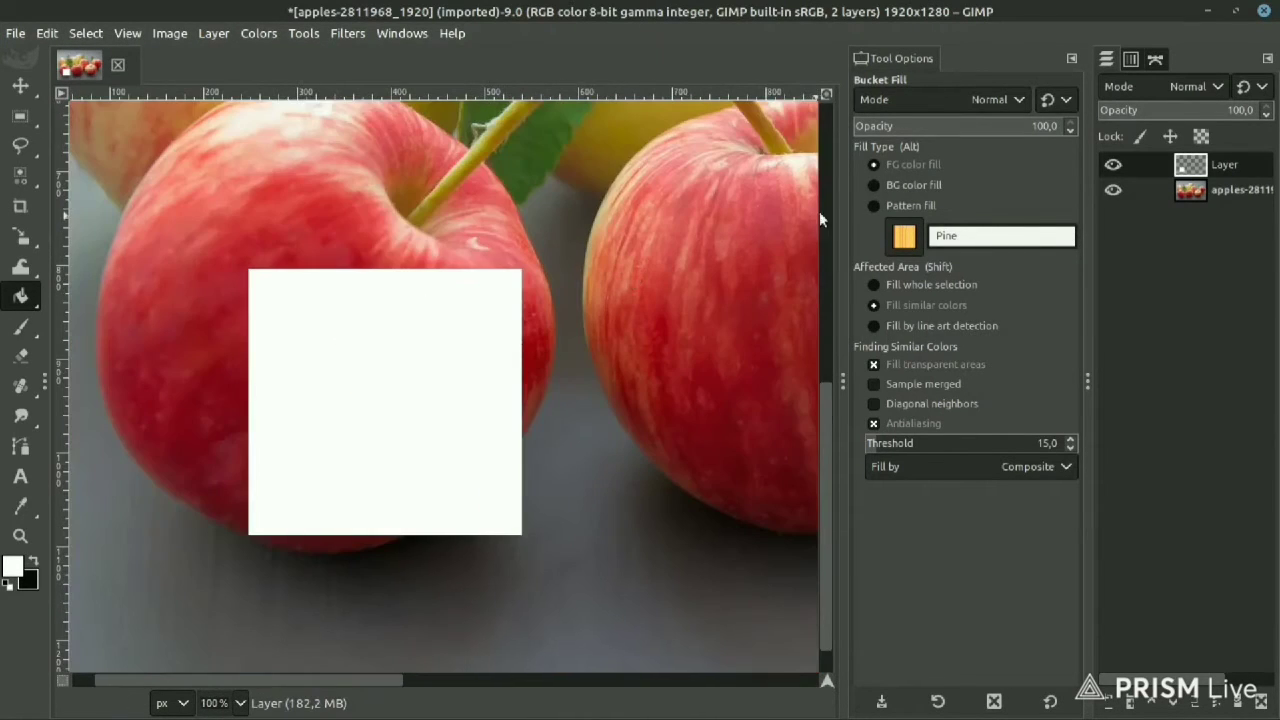
# - Enable Feather edges at radius 22.5 for Rectangle Select
pyautogui.click(20, 116)
pyautogui.click(862, 152)
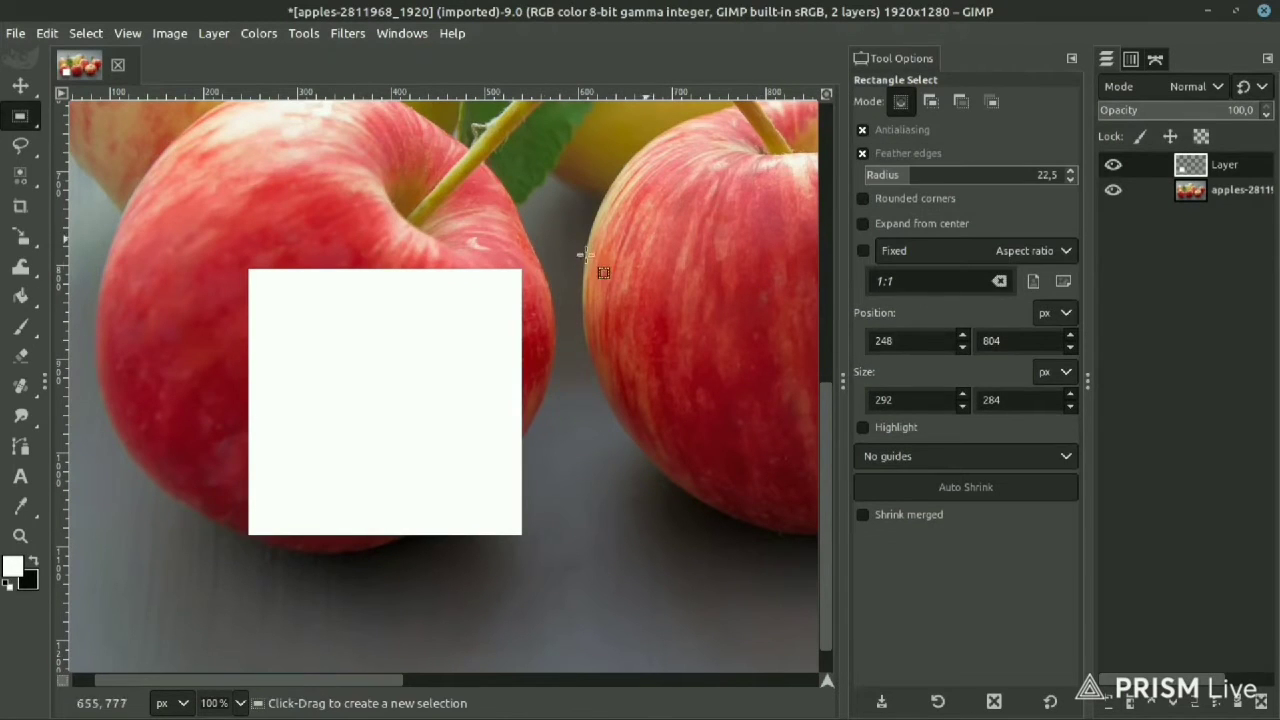
pyautogui.keyDown('ctrl'); pyautogui.scroll(-3, 414, 388); pyautogui.keyUp('ctrl')
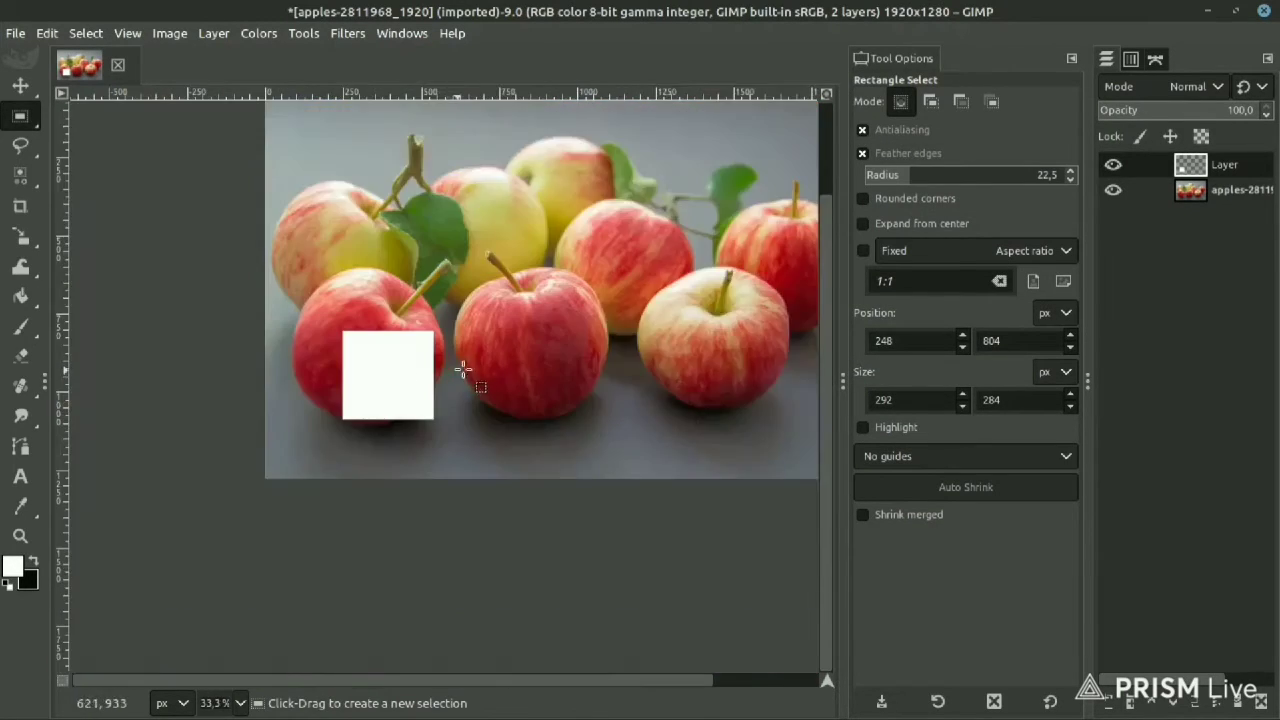
pyautogui.keyDown('ctrl'); pyautogui.scroll(2, 463, 366); pyautogui.keyUp('ctrl')
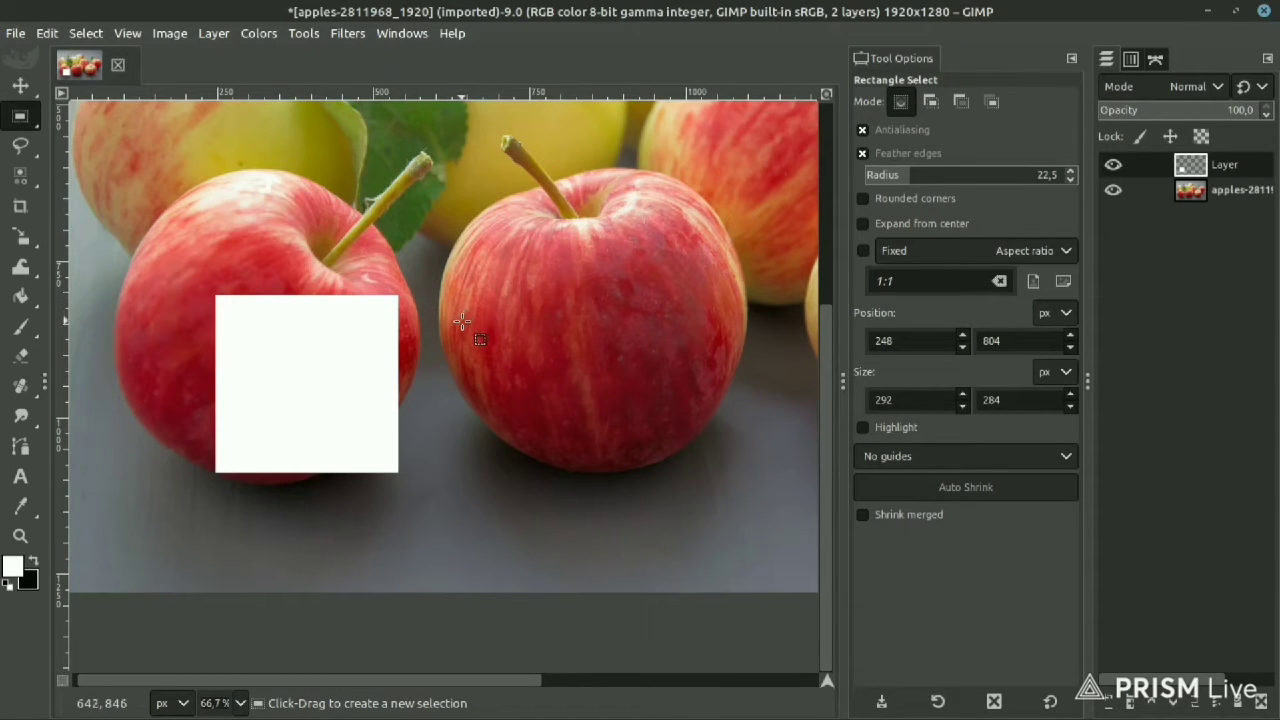
pyautogui.keyDown('ctrl'); pyautogui.scroll(2, 462, 321); pyautogui.keyUp('ctrl')
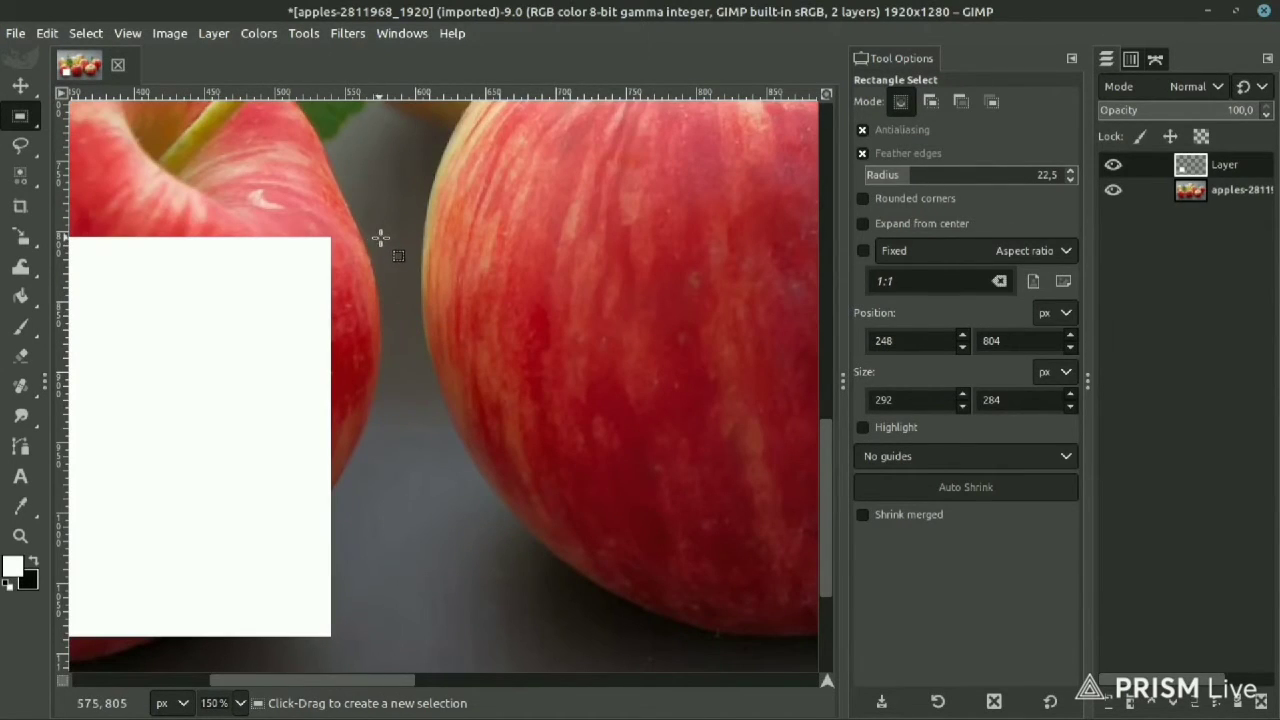
# - Select a rectangle over the right-hand apple with feather radius 17
pyautogui.moveTo(381, 237); pyautogui.dragTo(787, 637)
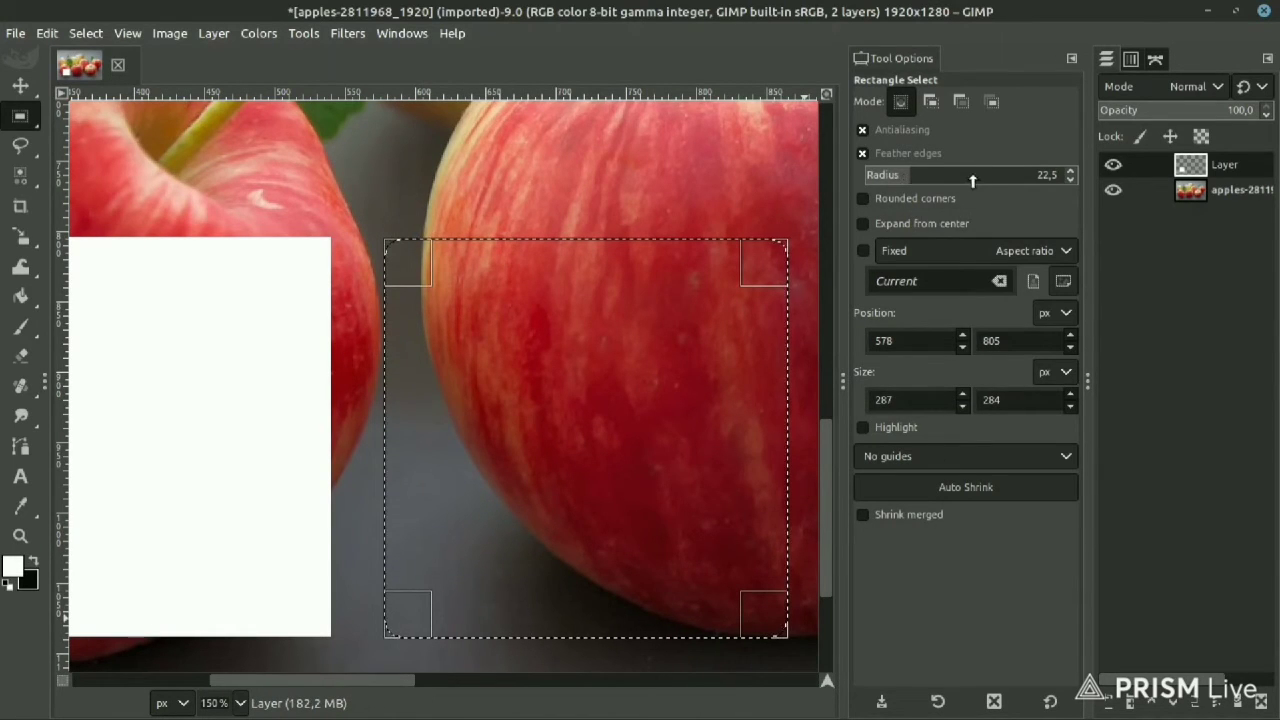
pyautogui.moveTo(972, 180); pyautogui.dragTo(890, 180)
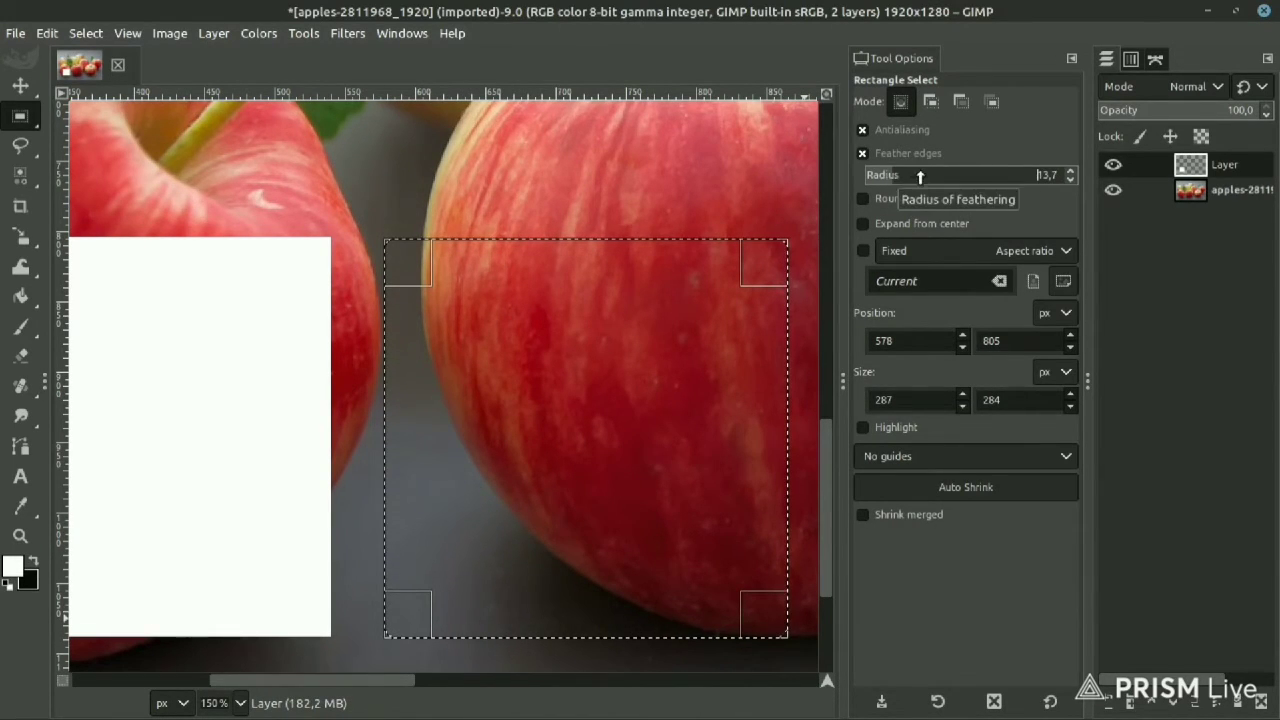
pyautogui.click(953, 176)
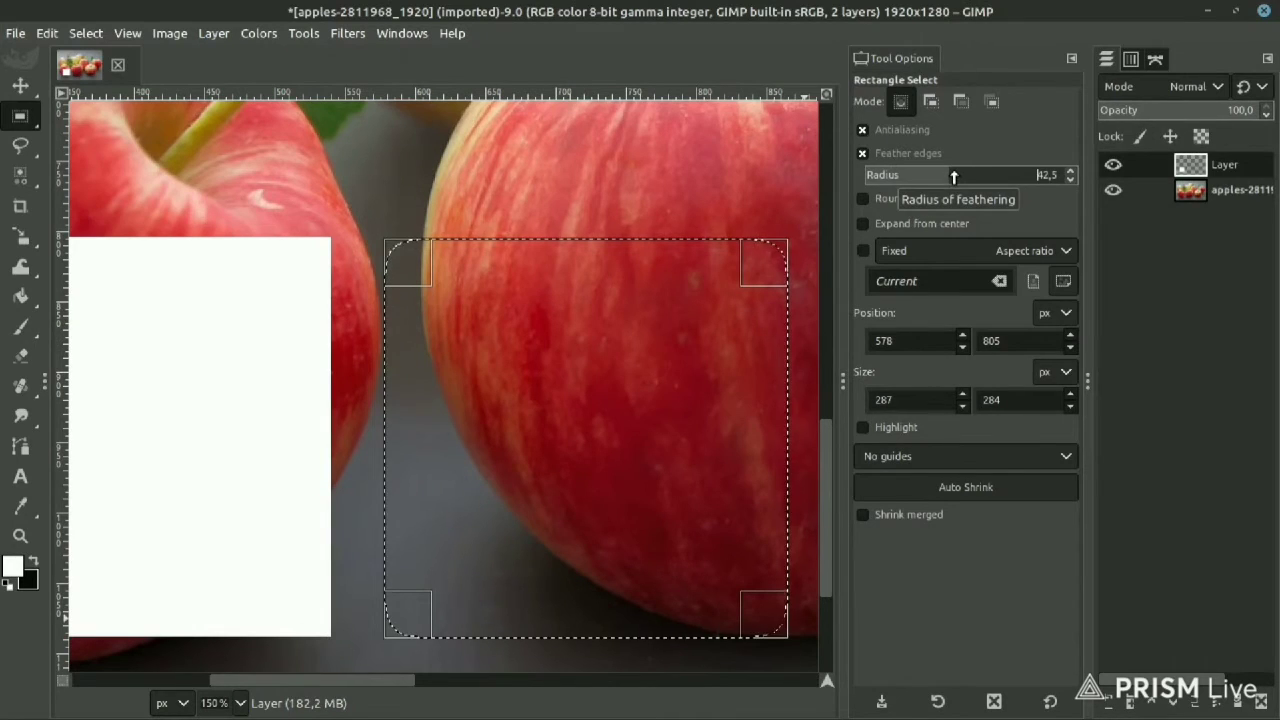
pyautogui.click(898, 183)
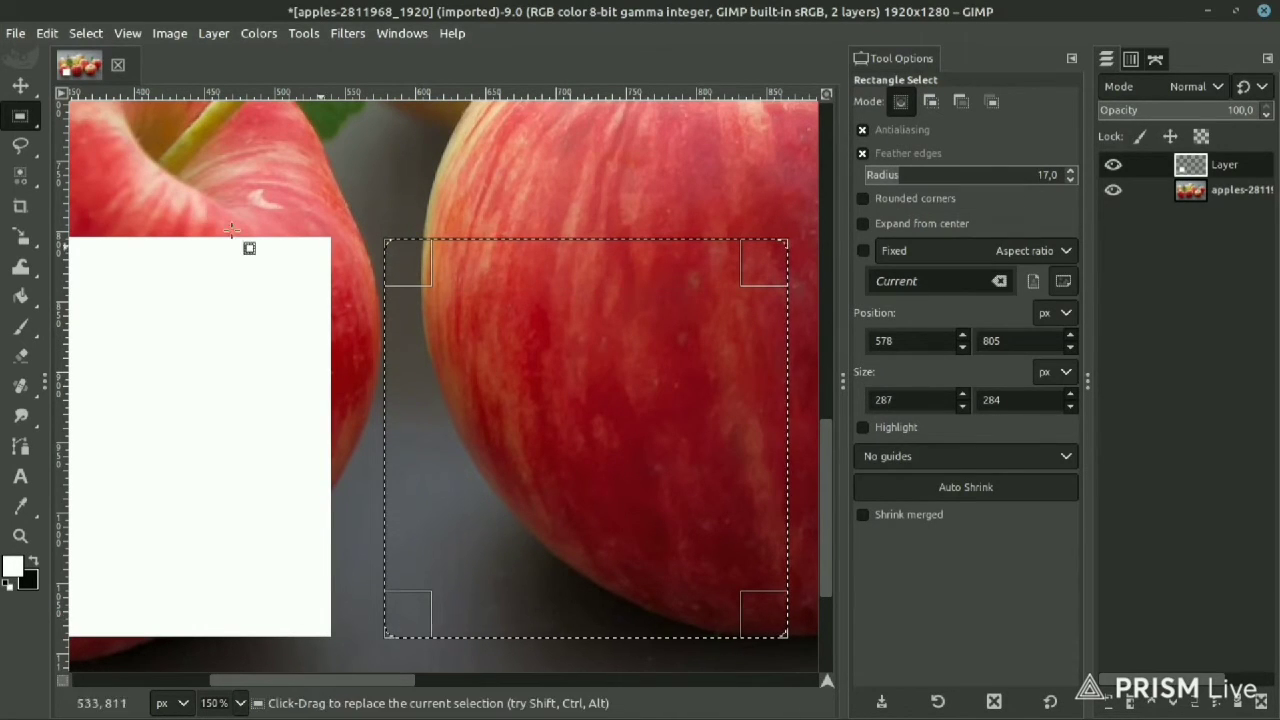
# - Fill the feathered selection with white
pyautogui.click(22, 298)
pyautogui.click(557, 369)
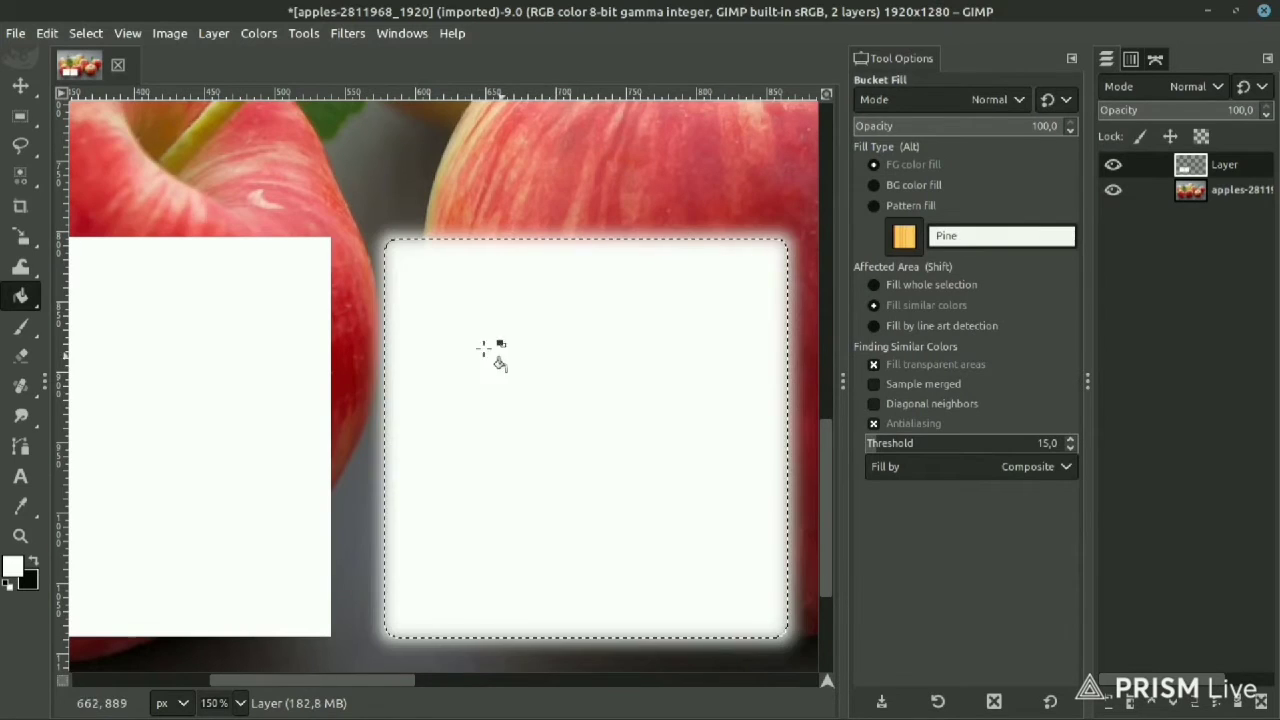
pyautogui.scroll(1, 408, 230)
pyautogui.scroll(3, 408, 230)
pyautogui.scroll(4, 420, 216)
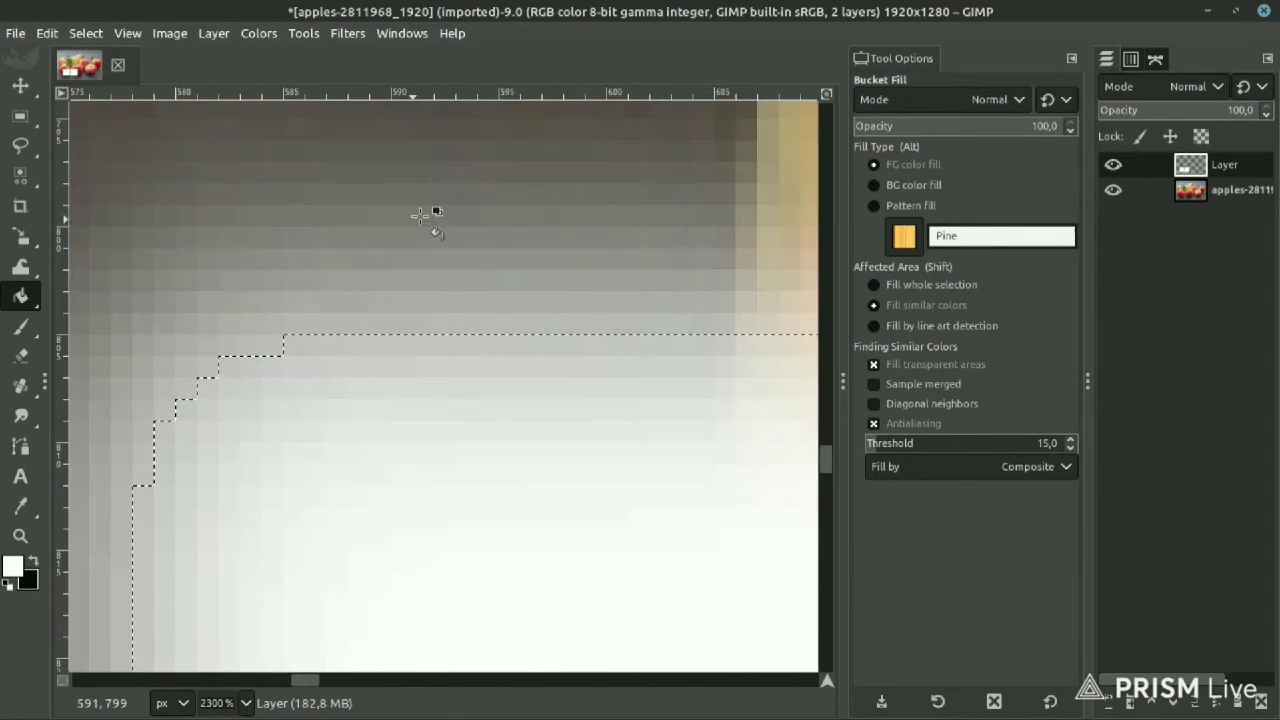
pyautogui.scroll(-5, 410, 242)
pyautogui.scroll(-2, 420, 215)
pyautogui.scroll(-4, 470, 225)
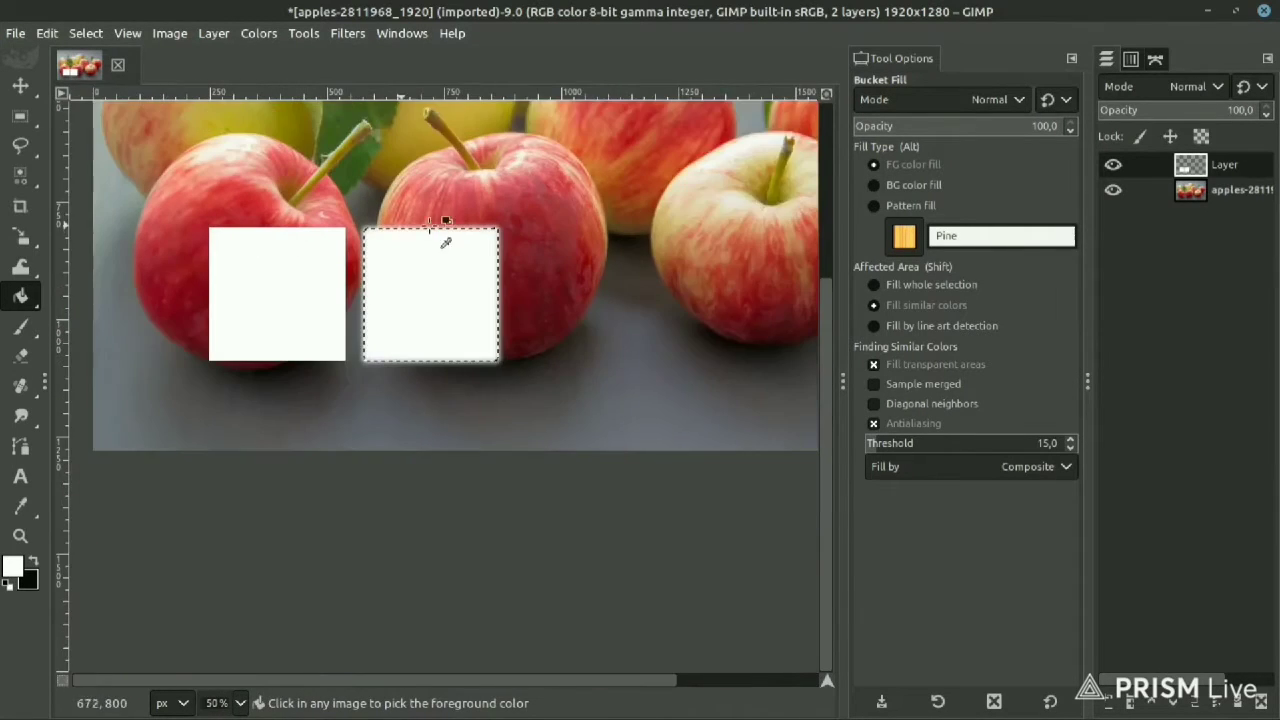
pyautogui.scroll(1, 440, 232)
pyautogui.scroll(1, 455, 244)
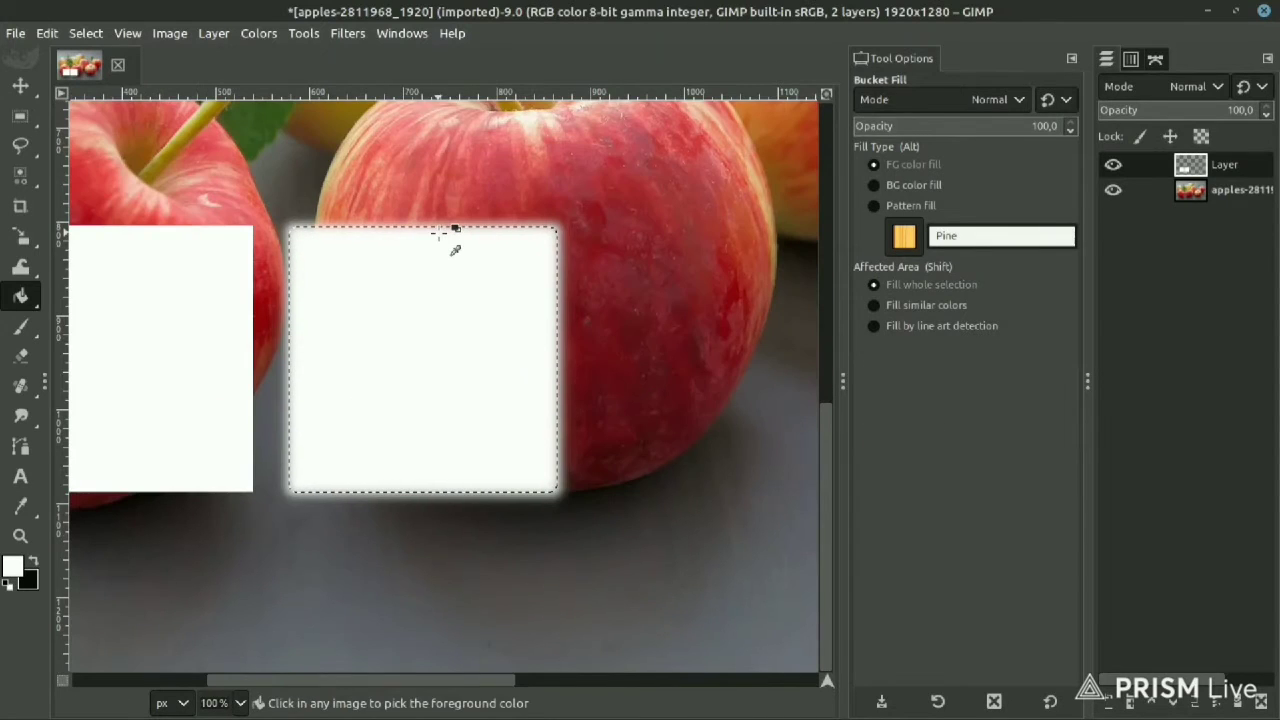
# - Clear the selection with Select > None
pyautogui.click(86, 33)
pyautogui.click(115, 83)
pyautogui.scroll(-2, 408, 277)
pyautogui.scroll(1, 514, 277)
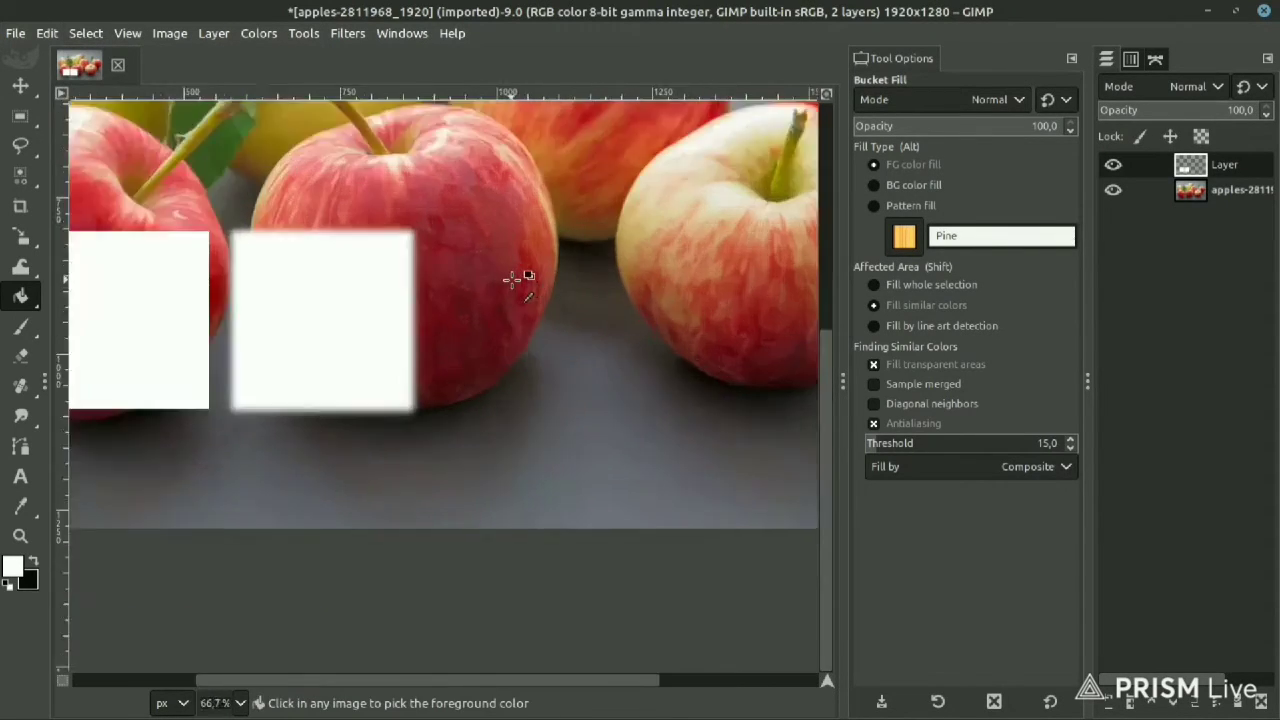
pyautogui.scroll(1, 510, 275)
# - Select a rectangle right of the squares, feather it at 63.7, and fill it white
pyautogui.click(20, 116)
pyautogui.moveTo(418, 209)
pyautogui.mouseDown()
pyautogui.moveTo(457, 300)
pyautogui.moveTo(690, 470)
pyautogui.mouseUp()
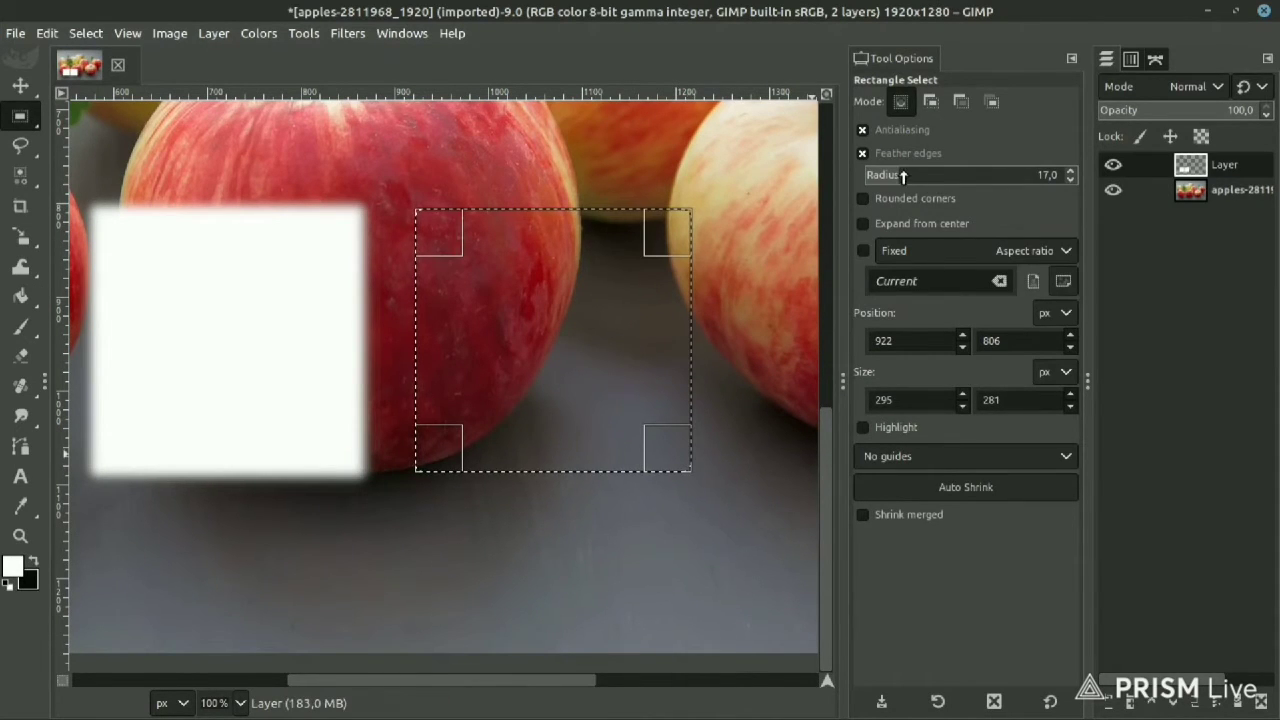
pyautogui.moveTo(950, 176); pyautogui.dragTo(983, 180)
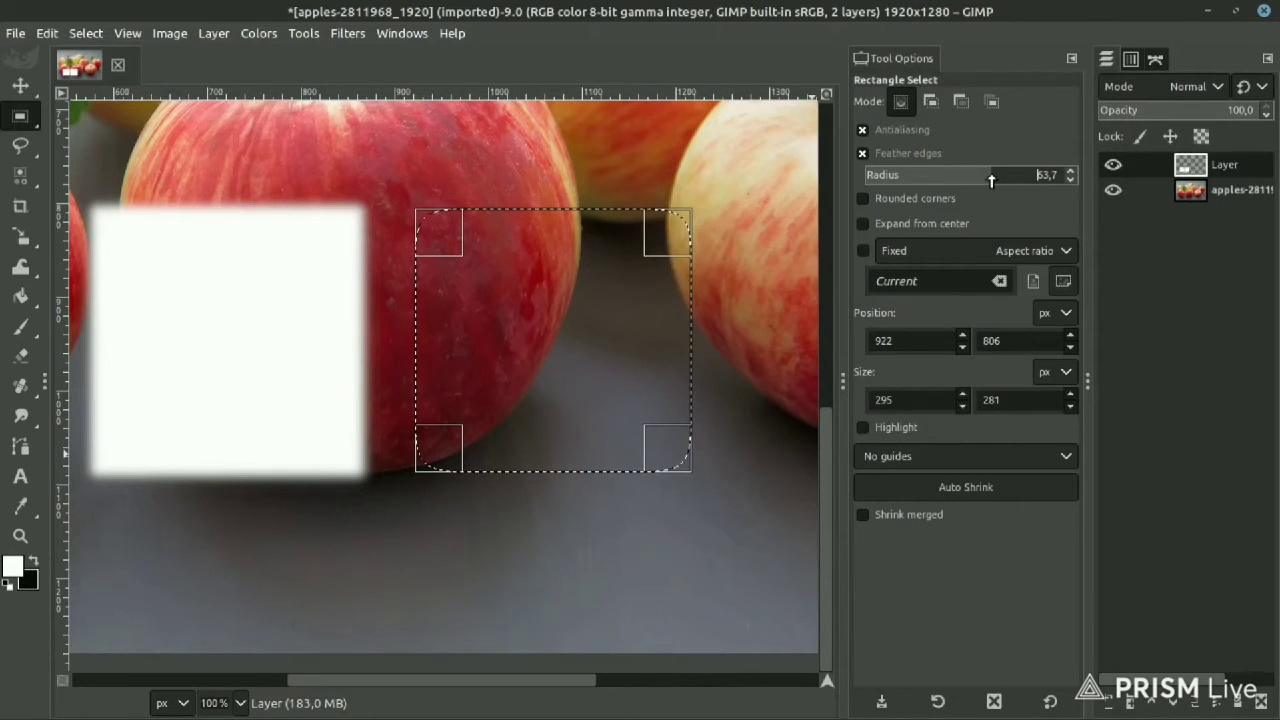
pyautogui.click(20, 296)
pyautogui.click(452, 293)
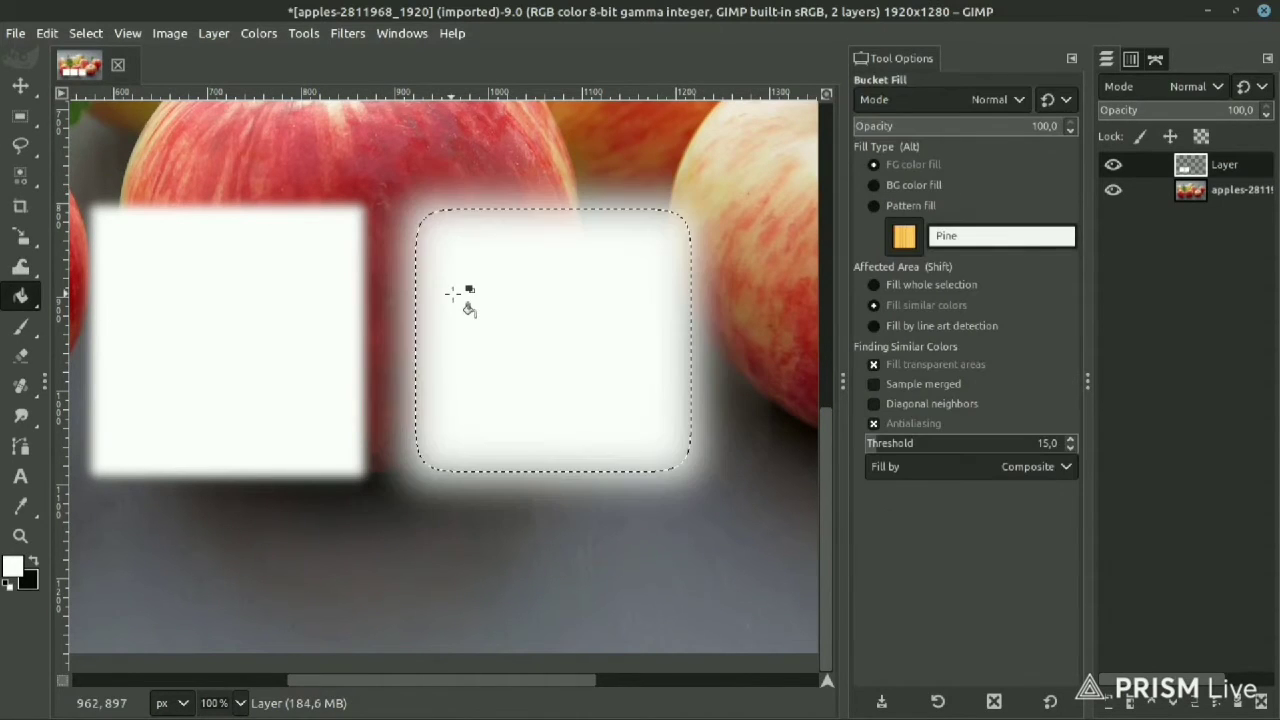
pyautogui.scroll(-3, 592, 243)
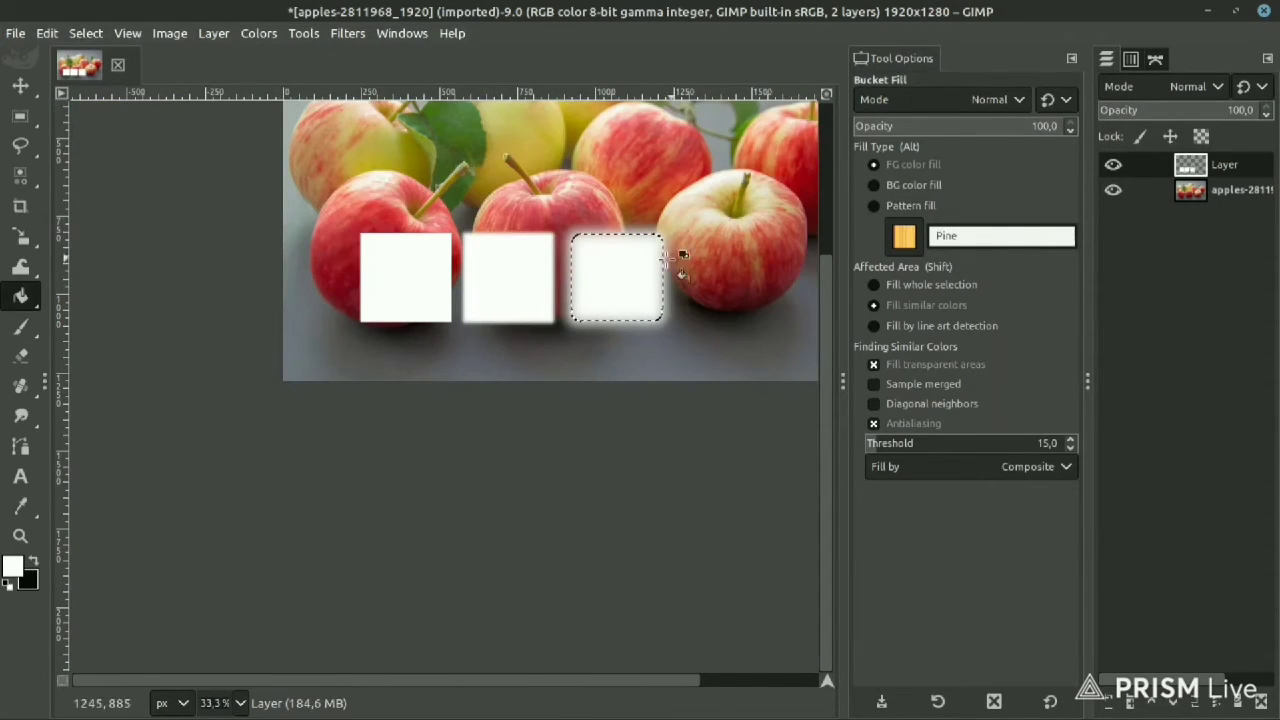
pyautogui.click(20, 116)
pyautogui.scroll(3, 590, 237)
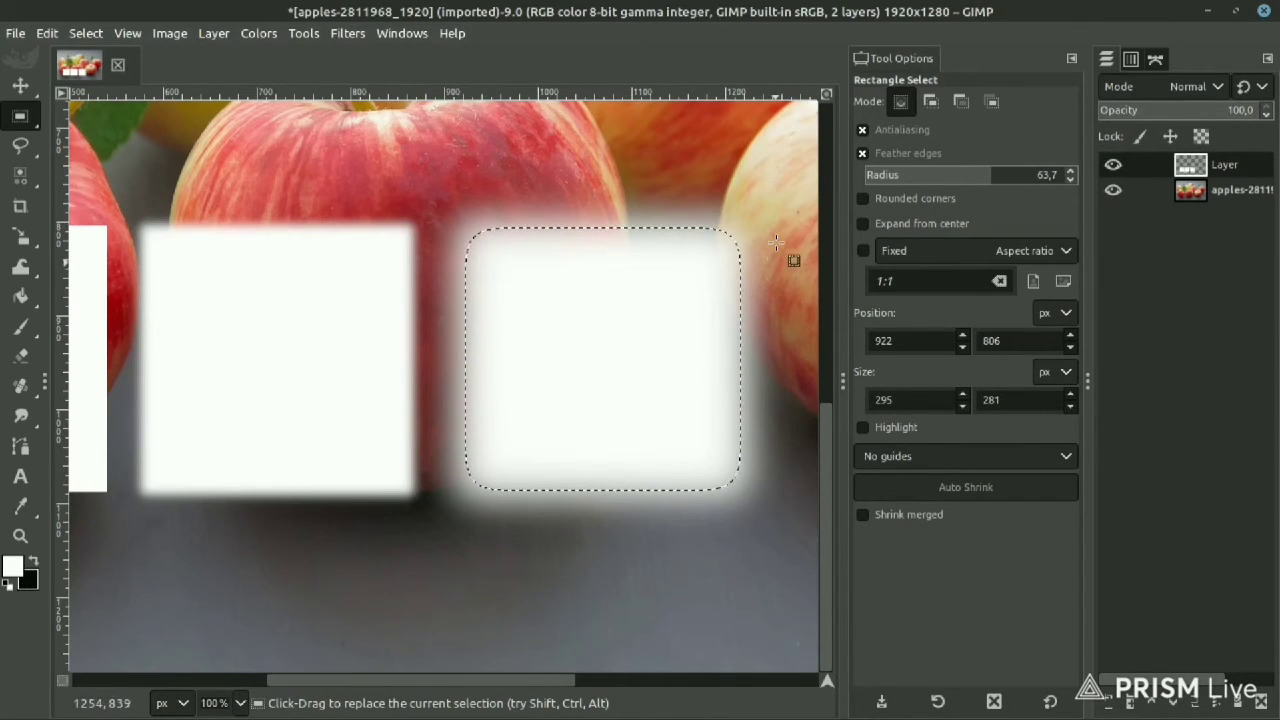
# - Clear the current selection with Select > None
pyautogui.click(74, 36)
pyautogui.click(89, 77)
pyautogui.scroll(-3, 578, 241)
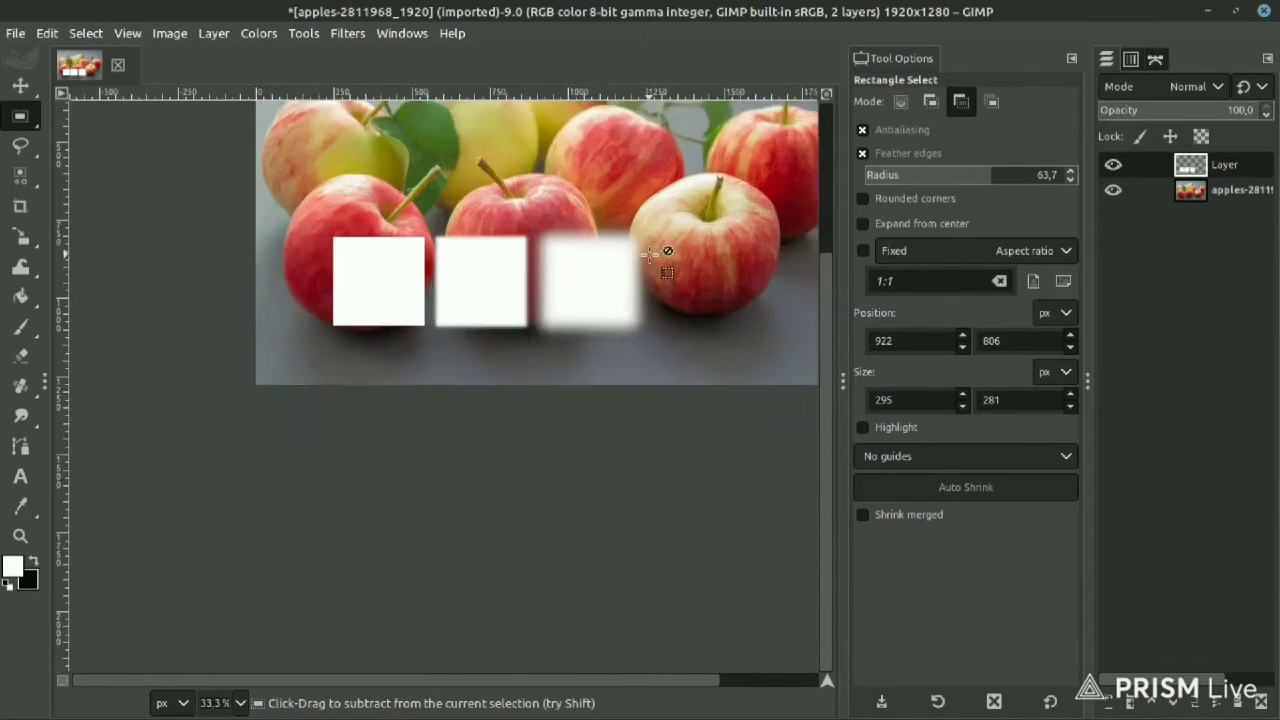
pyautogui.scroll(1, 652, 255)
pyautogui.scroll(1, 645, 260)
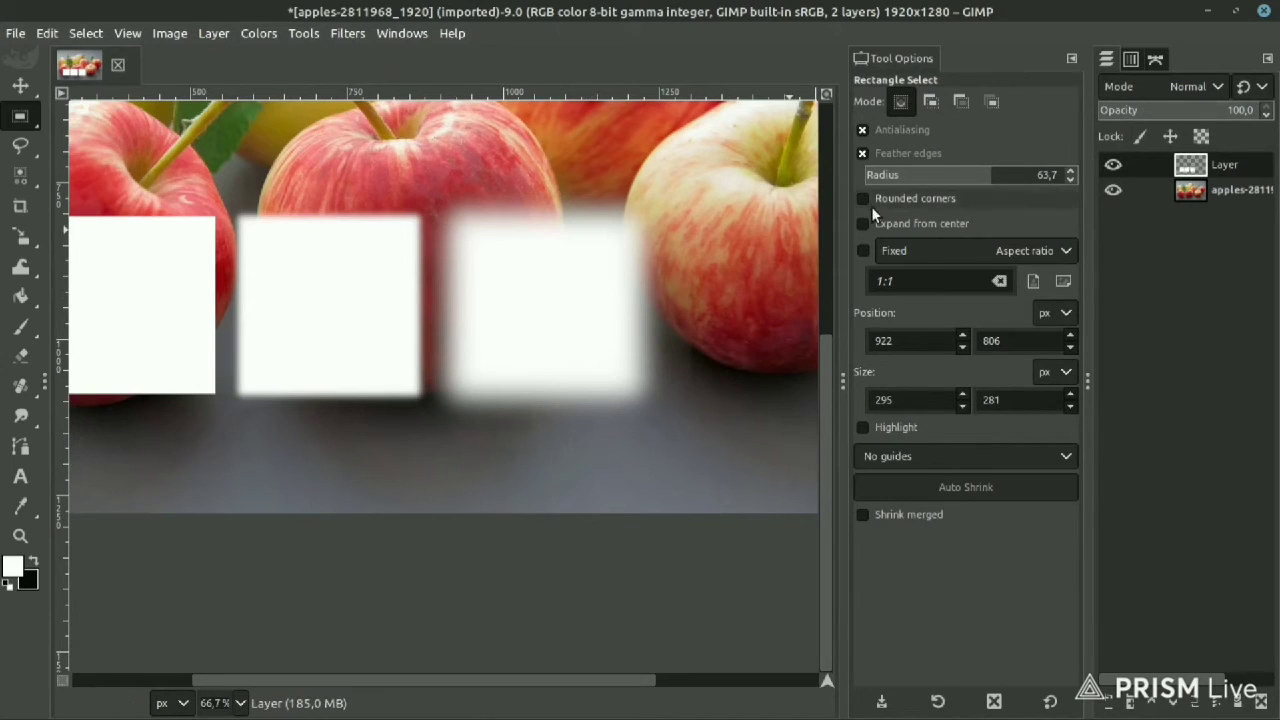
# - Turn off Feather edges and enable Rounded corners (radius 51.4) for Rectangle Select
pyautogui.click(863, 154)
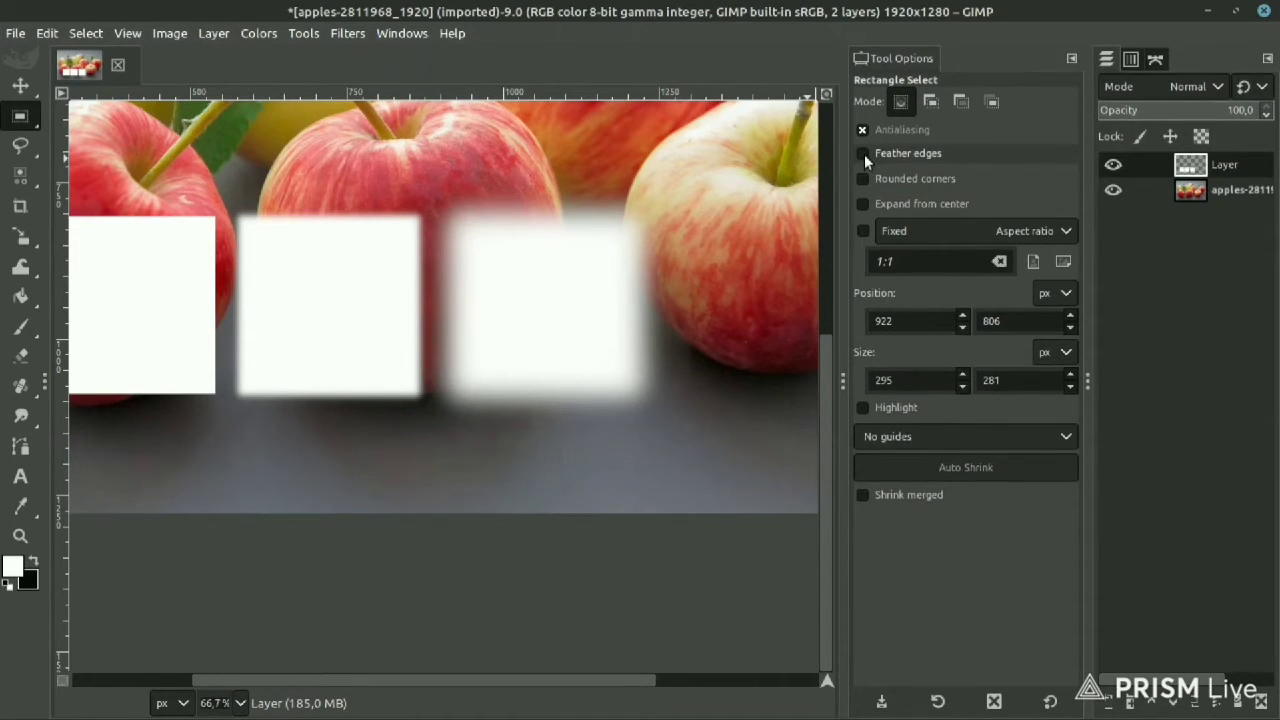
pyautogui.click(863, 179)
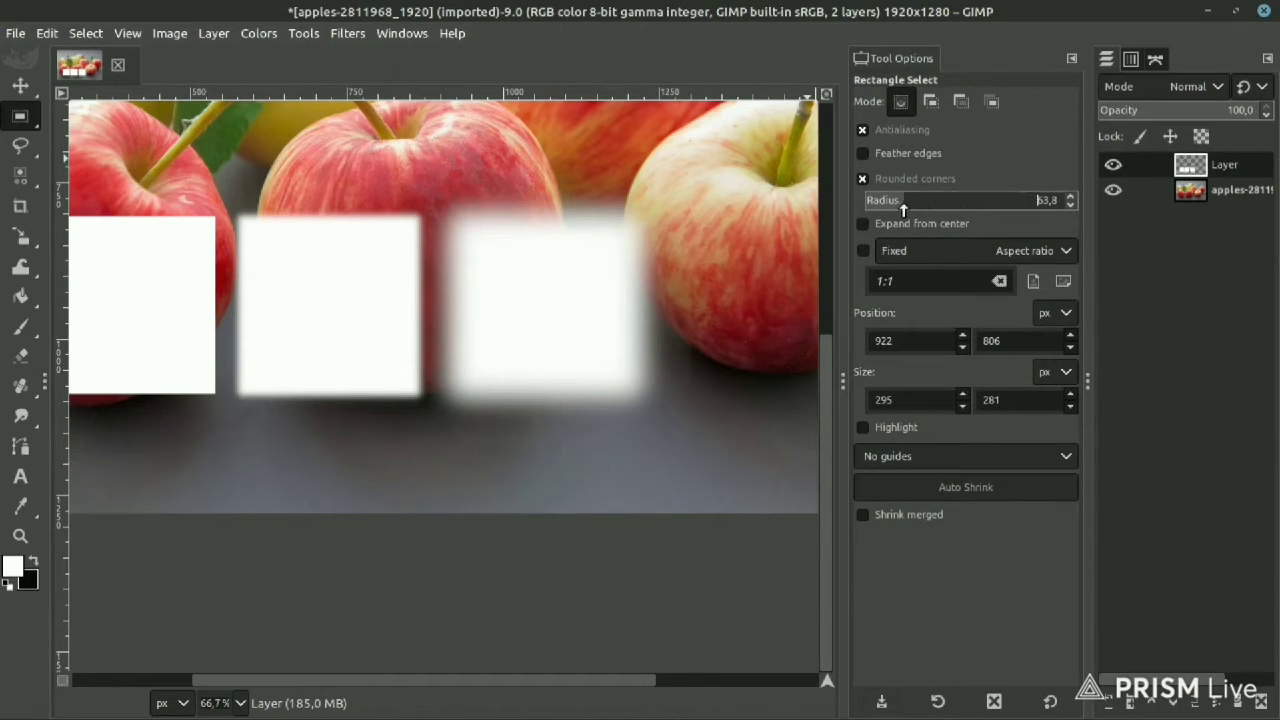
pyautogui.scroll(-3, 491, 374)
pyautogui.scroll(3, 330, 200)
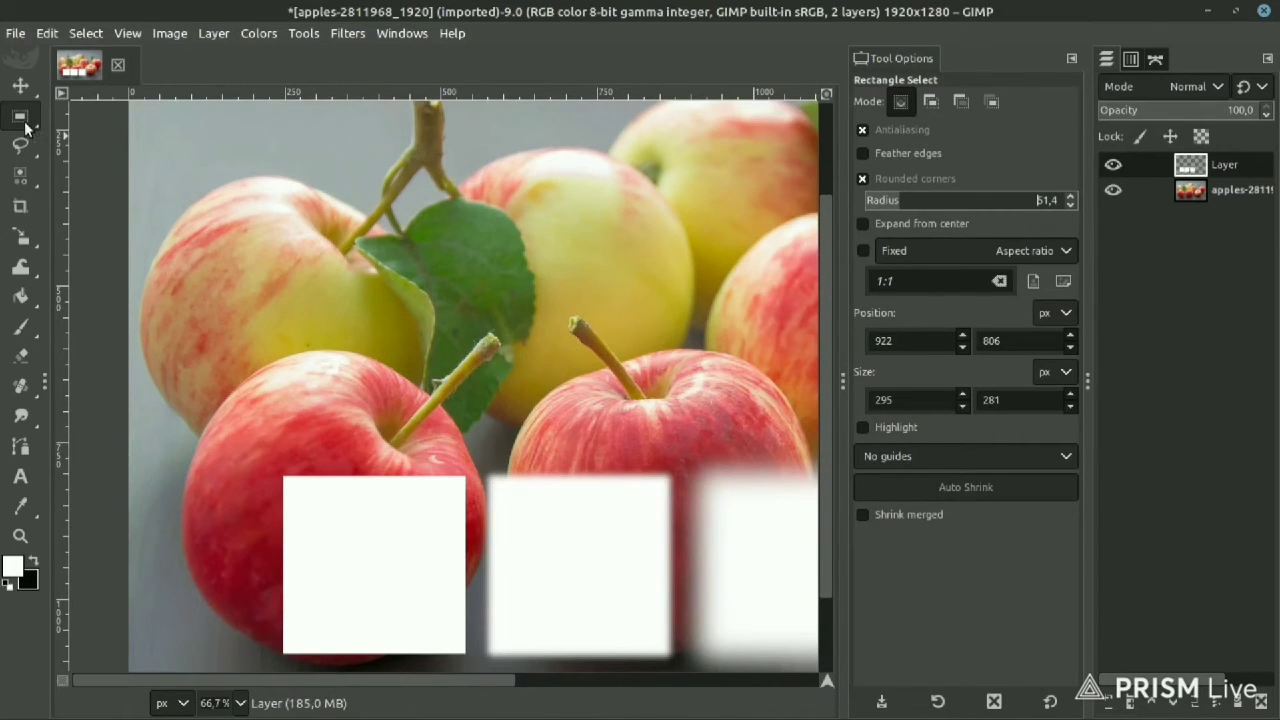
pyautogui.moveTo(20, 116)
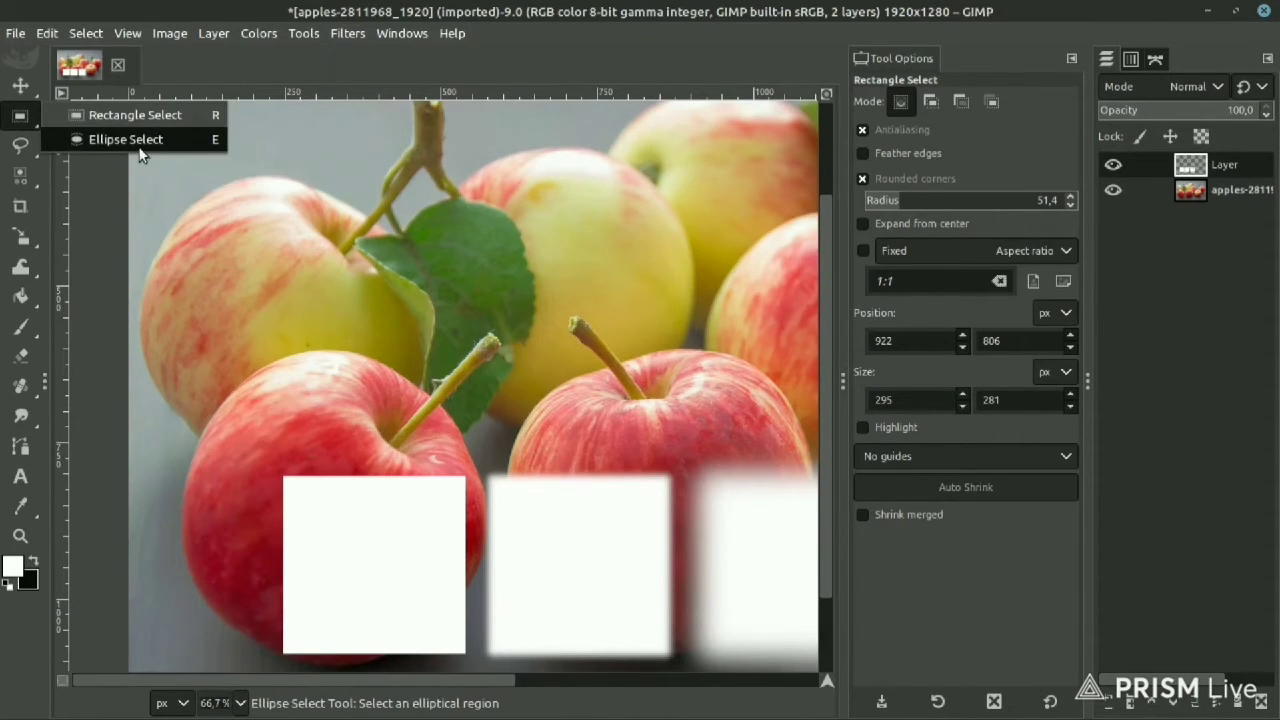
pyautogui.click(131, 141)
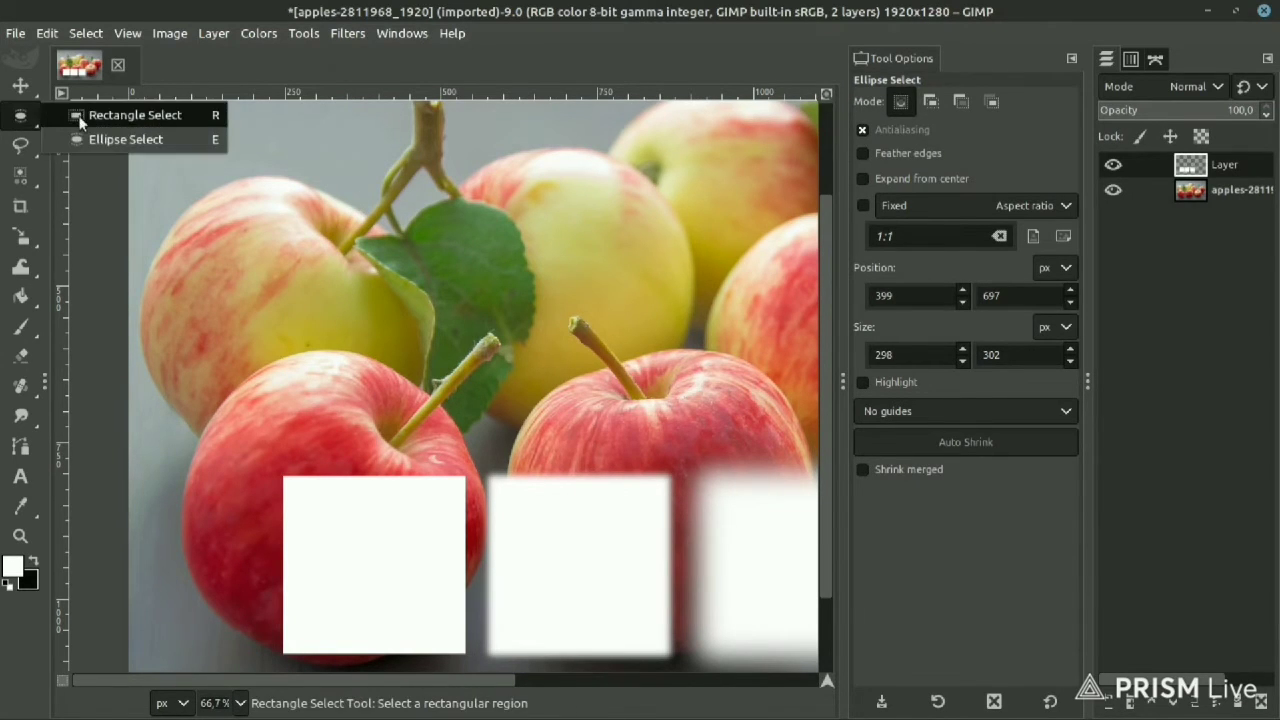
pyautogui.click(100, 115)
# - Select a 314×252 rounded-corner rectangle beside the right-hand apple, adjusting the corner radius
pyautogui.scroll(-3, 606, 400)
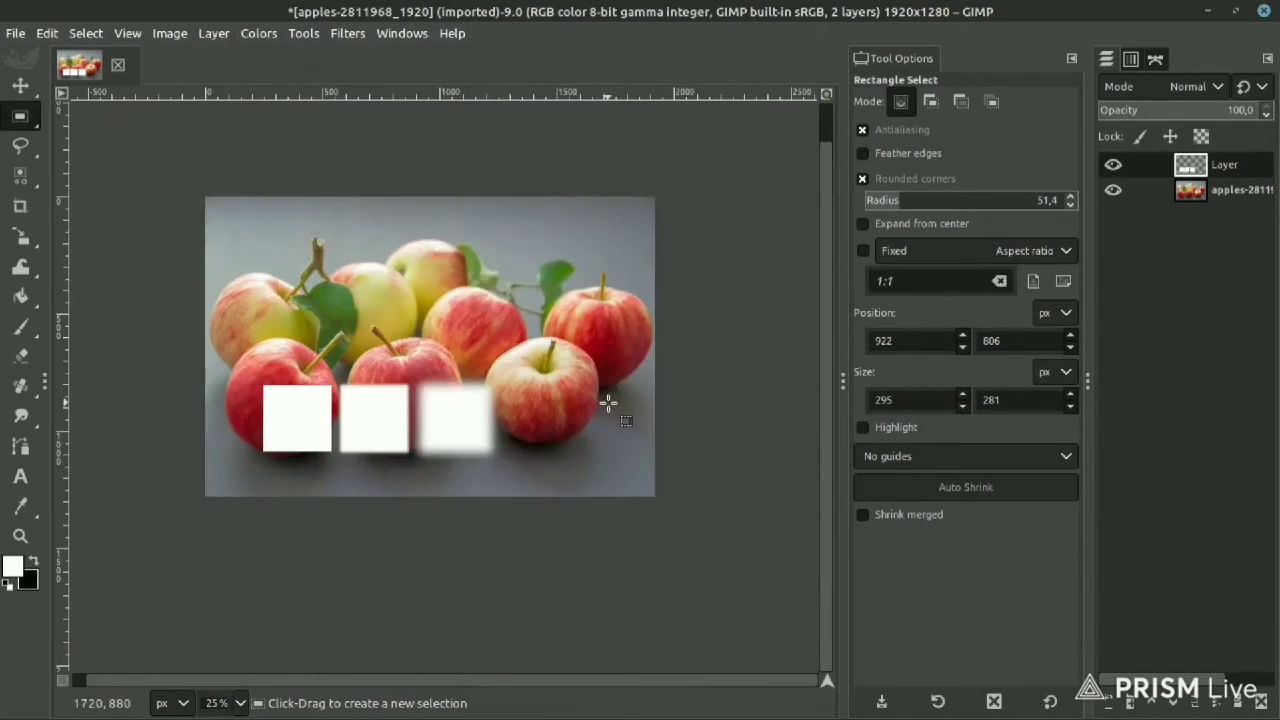
pyautogui.scroll(2, 540, 401)
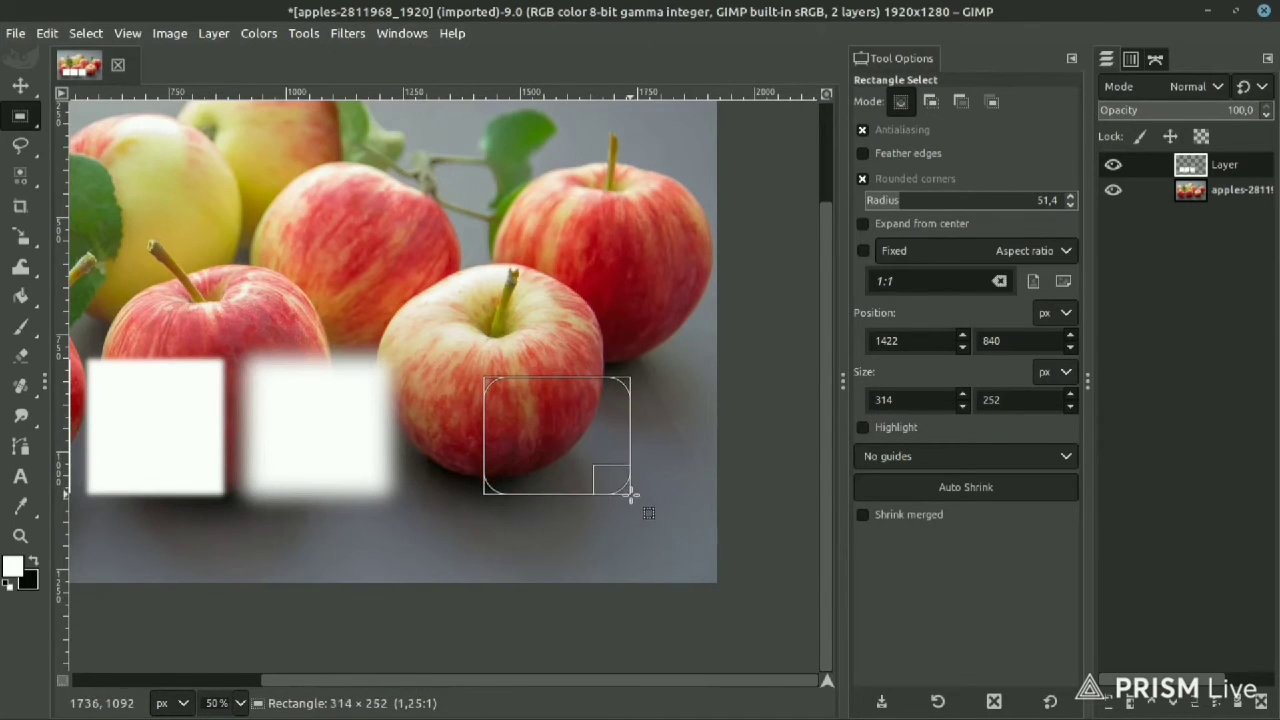
pyautogui.moveTo(483, 376); pyautogui.dragTo(640, 502)
pyautogui.scroll(3, 623, 386)
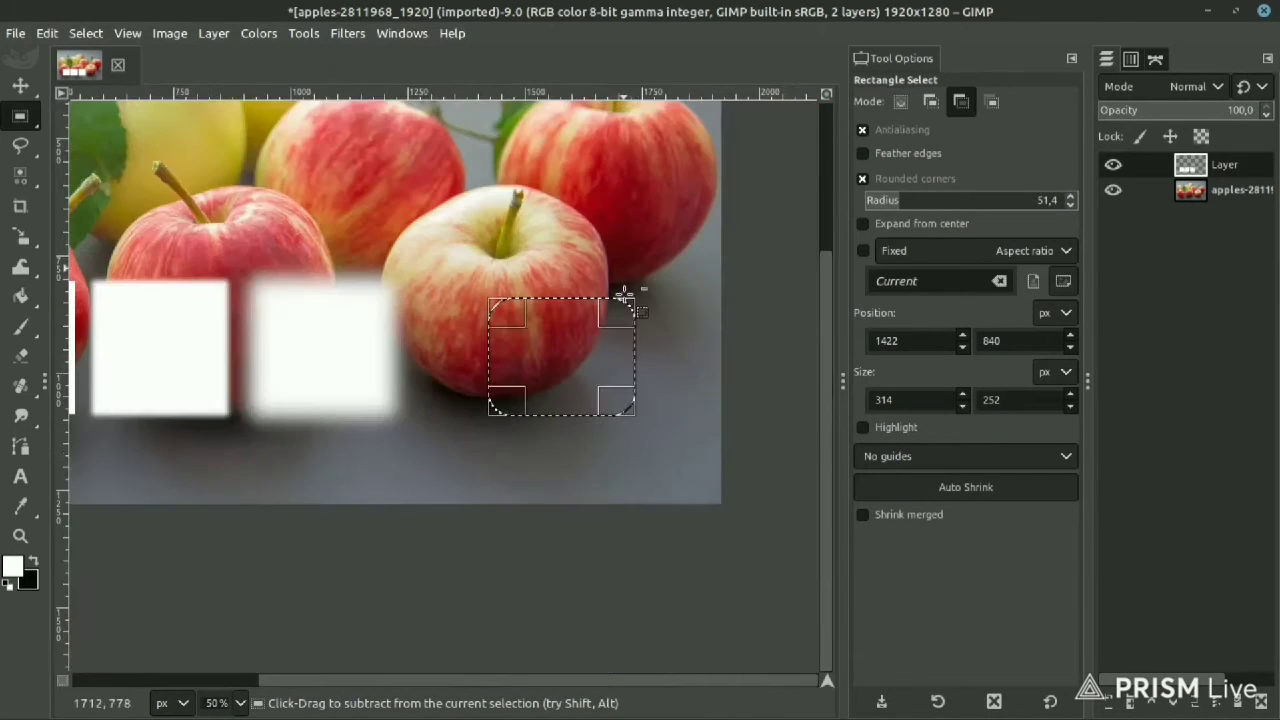
pyautogui.scroll(-3, 640, 294)
pyautogui.scroll(2, 649, 320)
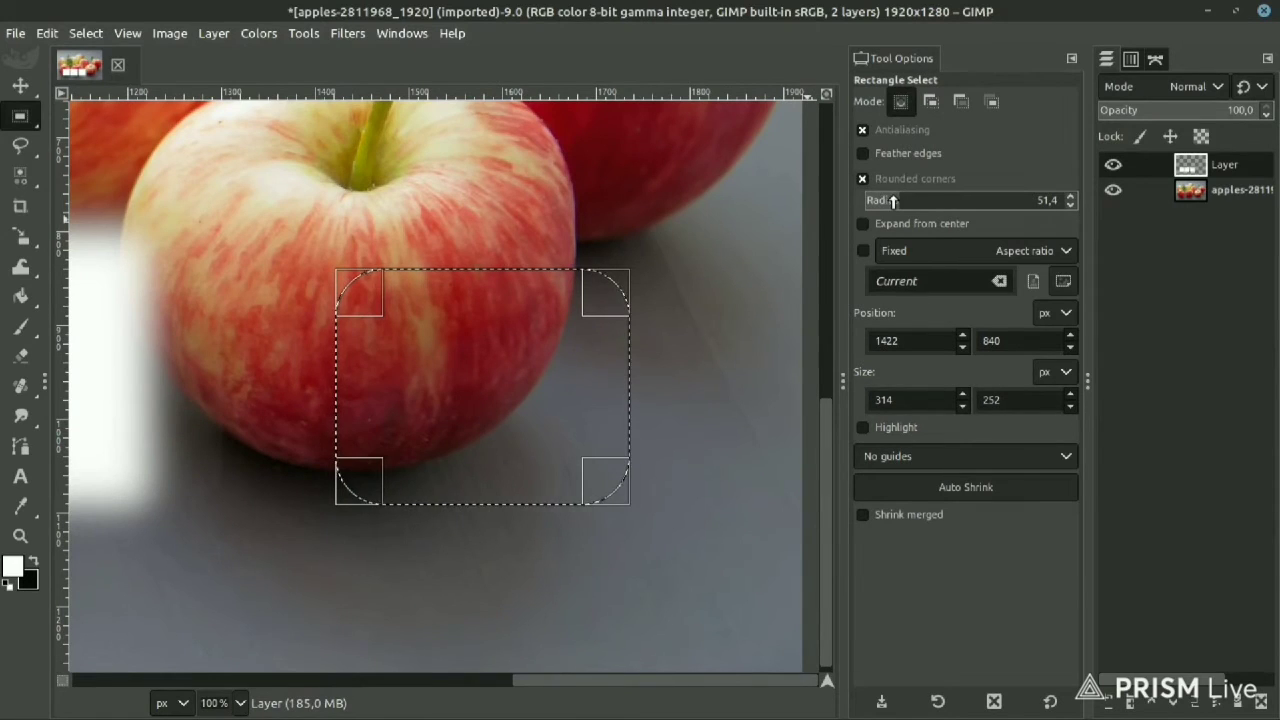
pyautogui.click(925, 201)
pyautogui.moveTo(958, 201); pyautogui.dragTo(893, 208)
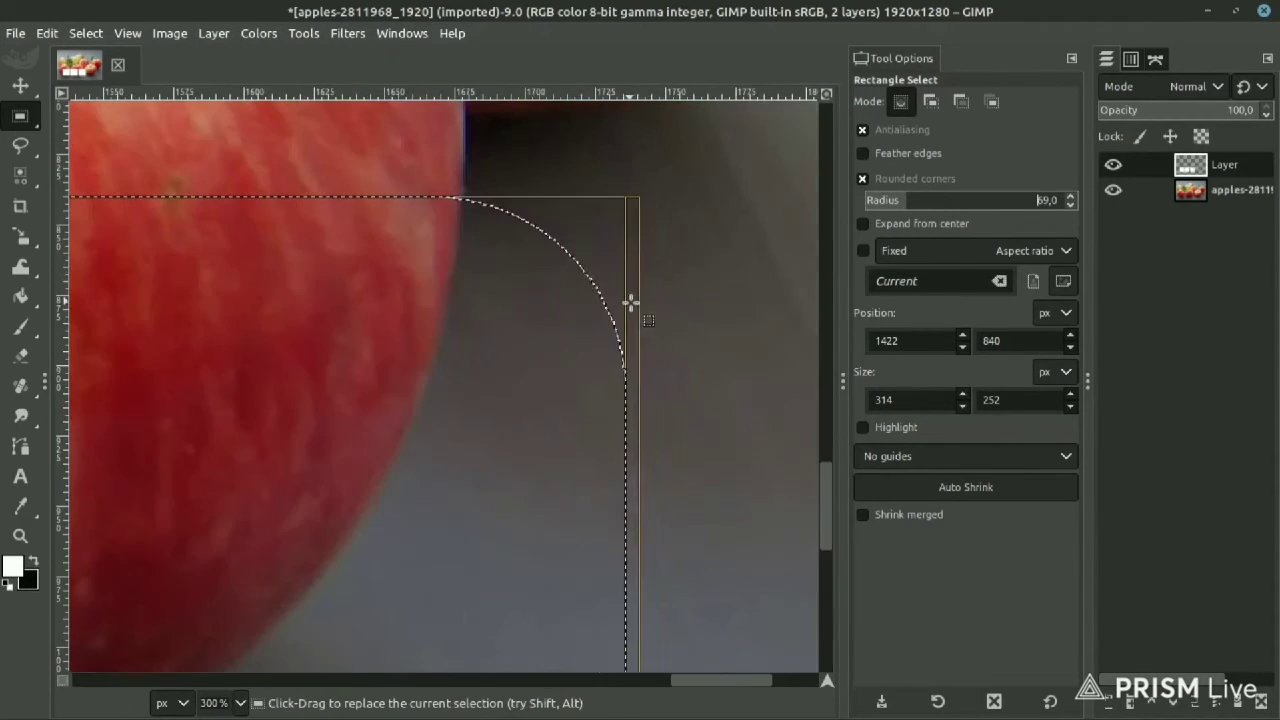
pyautogui.scroll(3, 631, 305)
pyautogui.scroll(-1, 604, 345)
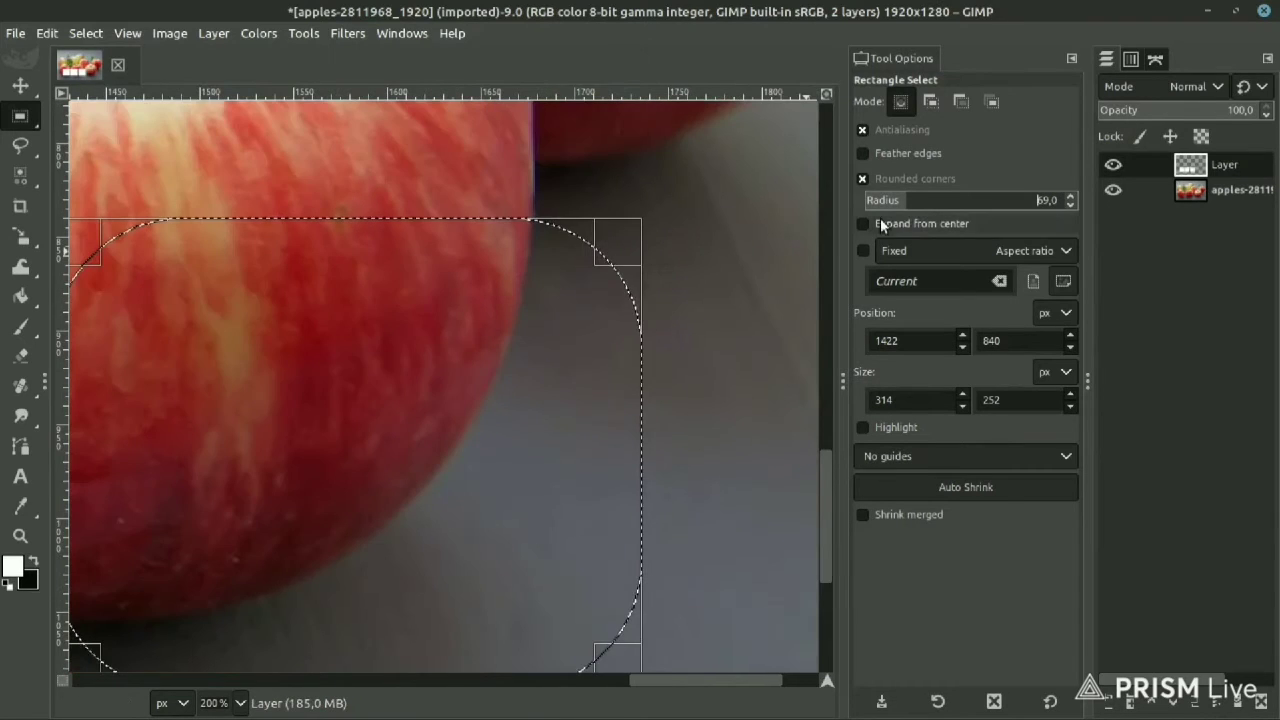
pyautogui.click(915, 201)
pyautogui.moveTo(915, 201); pyautogui.dragTo(900, 201)
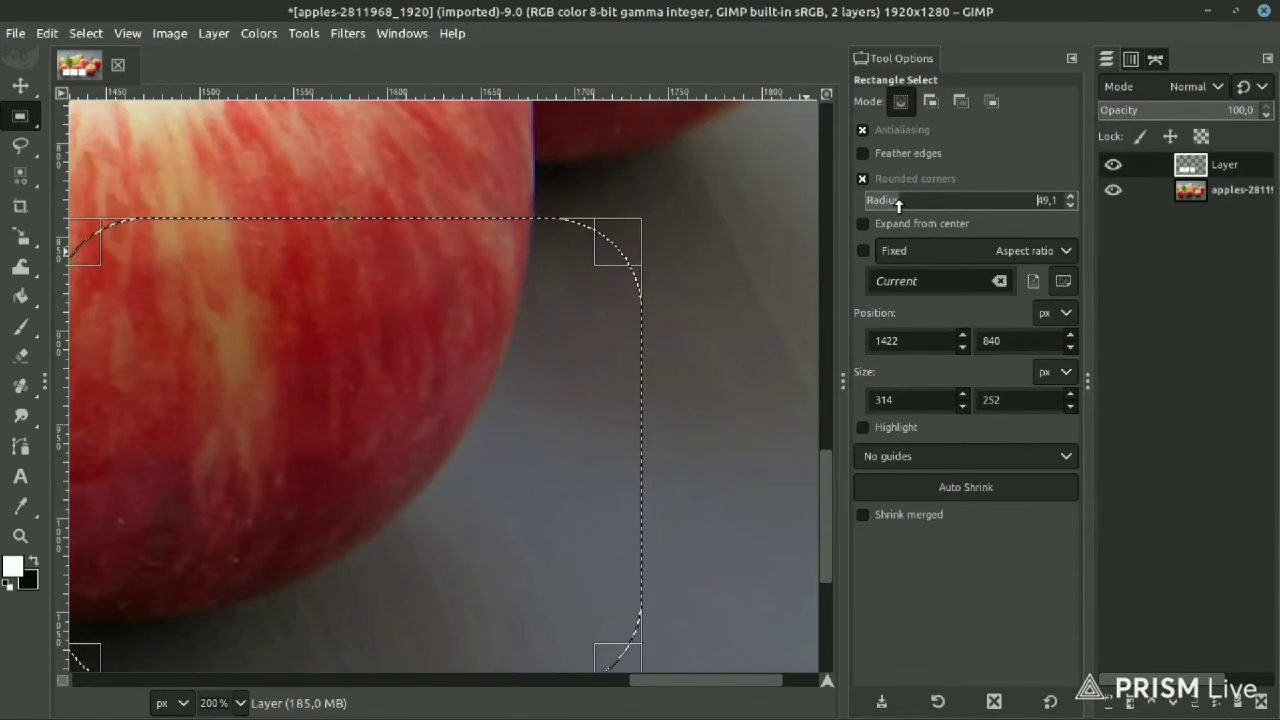
pyautogui.scroll(-2, 475, 350)
# - Fill the rounded selection with white and clear the selection
pyautogui.click(20, 296)
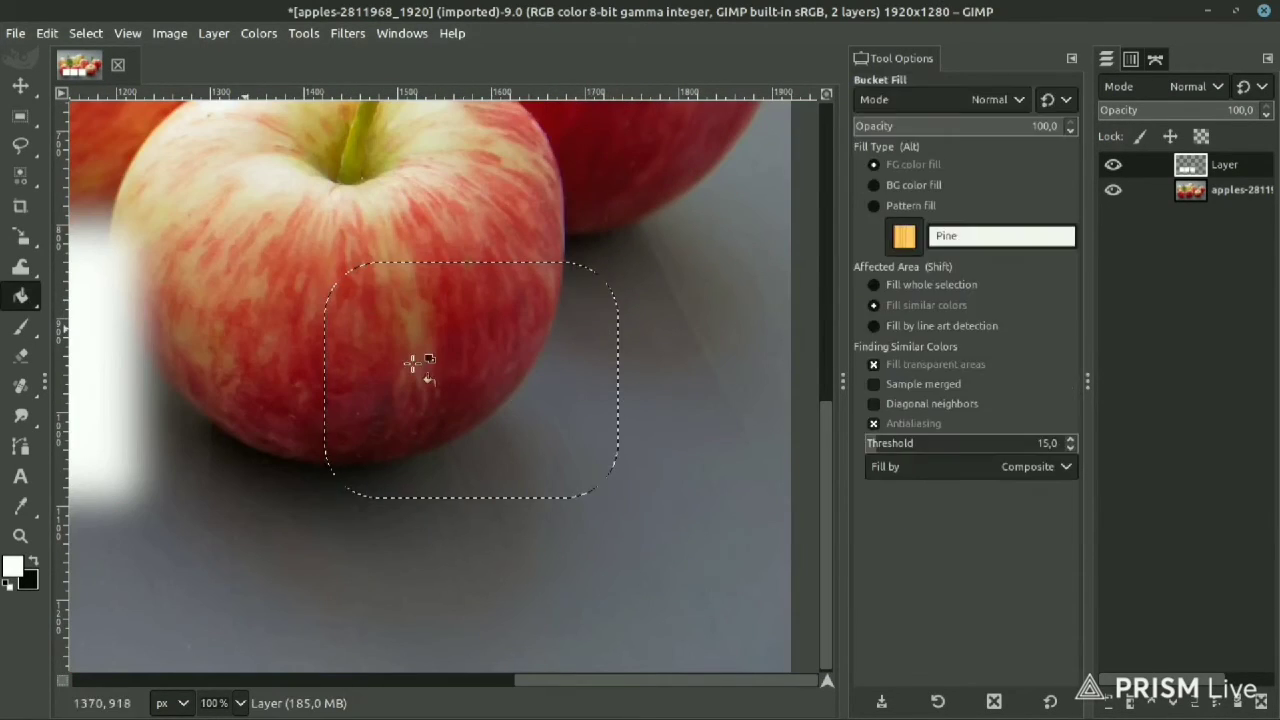
pyautogui.click(505, 377)
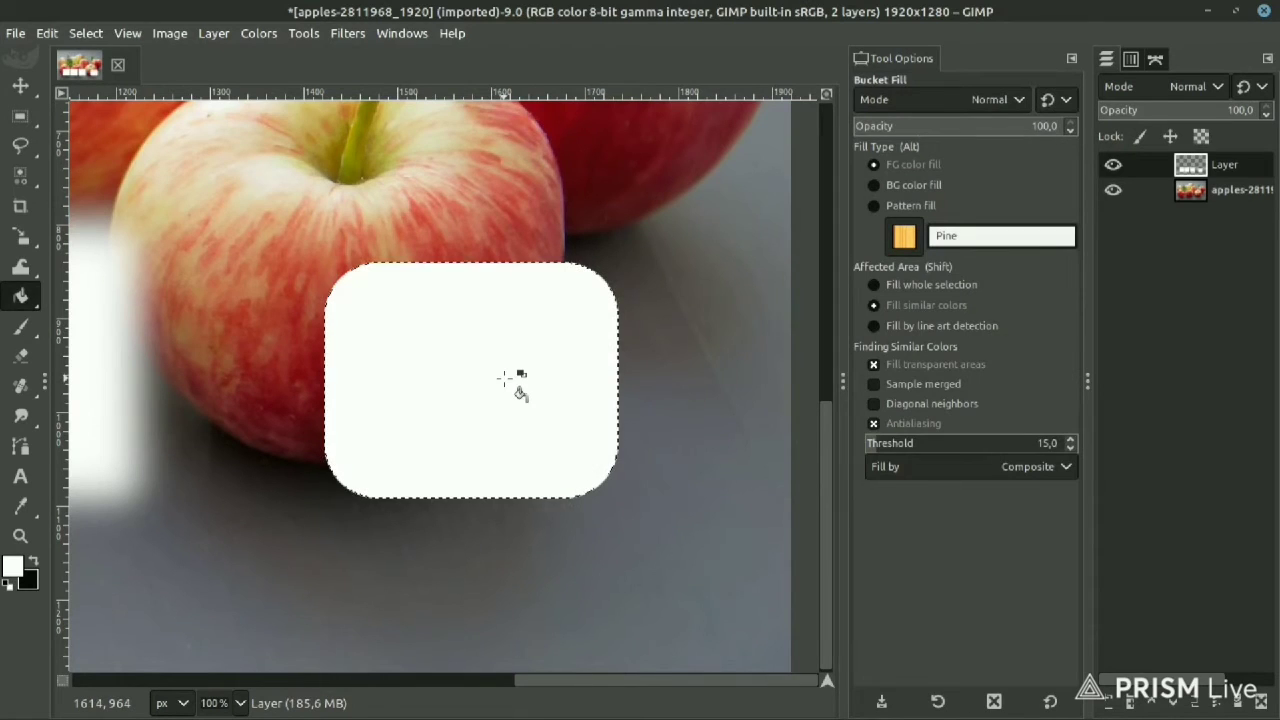
pyautogui.click(94, 37)
pyautogui.click(108, 83)
pyautogui.scroll(-2, 491, 371)
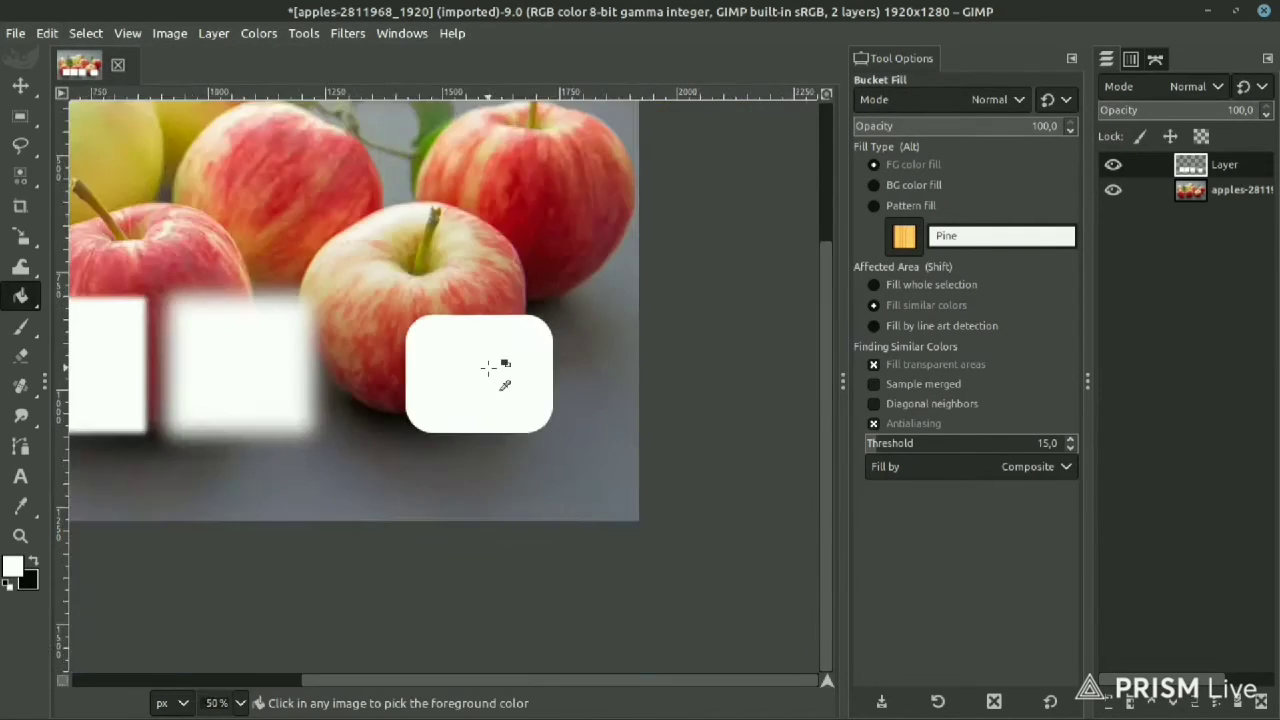
pyautogui.scroll(-3, 491, 371)
pyautogui.scroll(2, 433, 360)
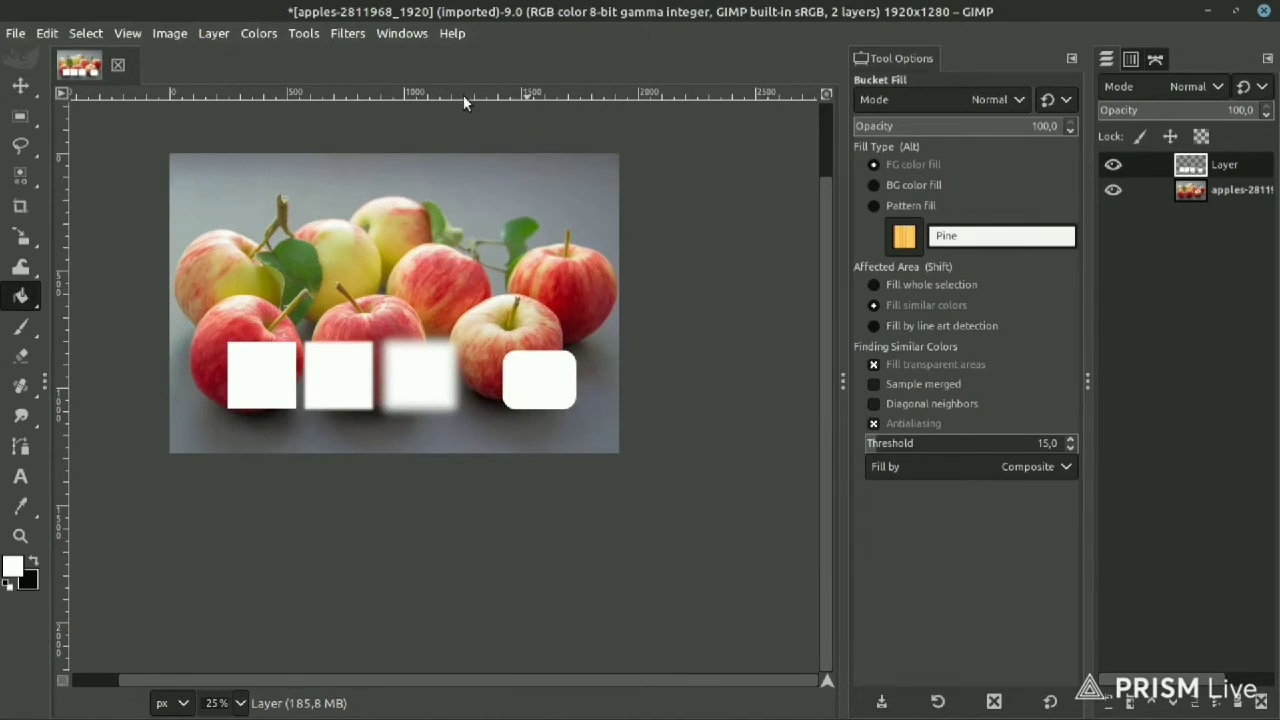
# - Set Rectangle Select to sharp edges, with no feathering or rounded corners
pyautogui.click(20, 115)
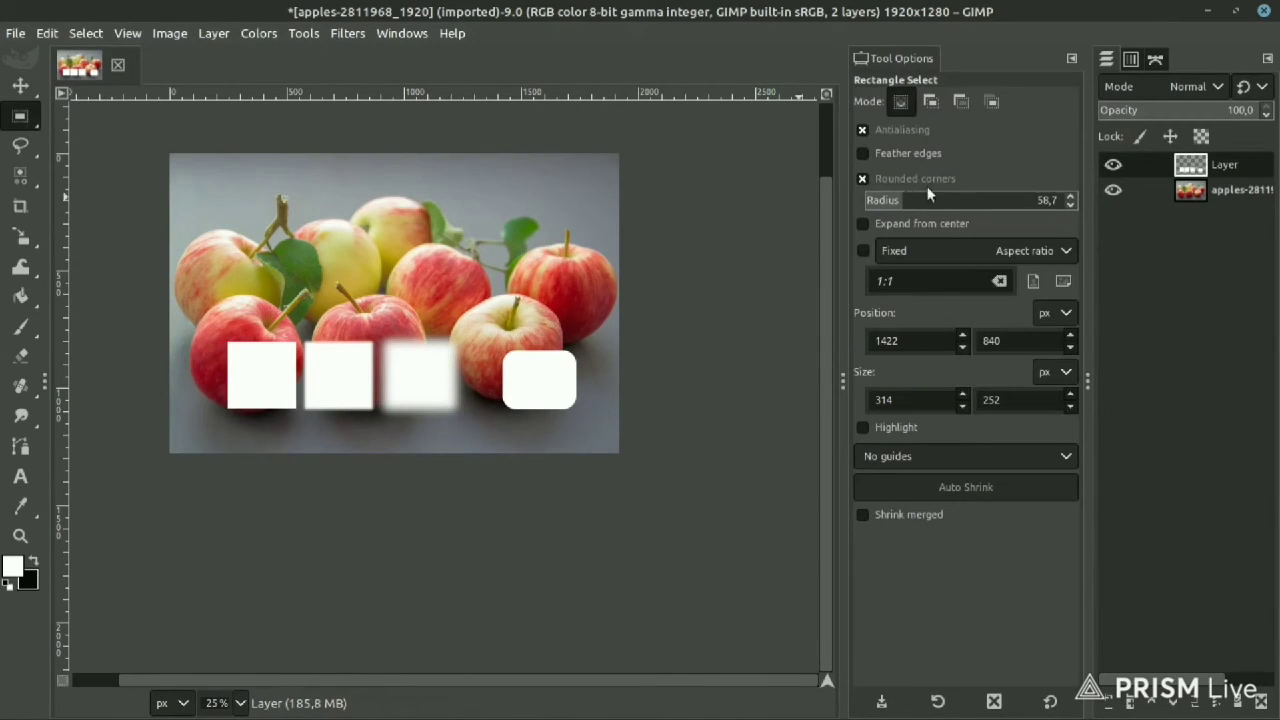
pyautogui.click(861, 153)
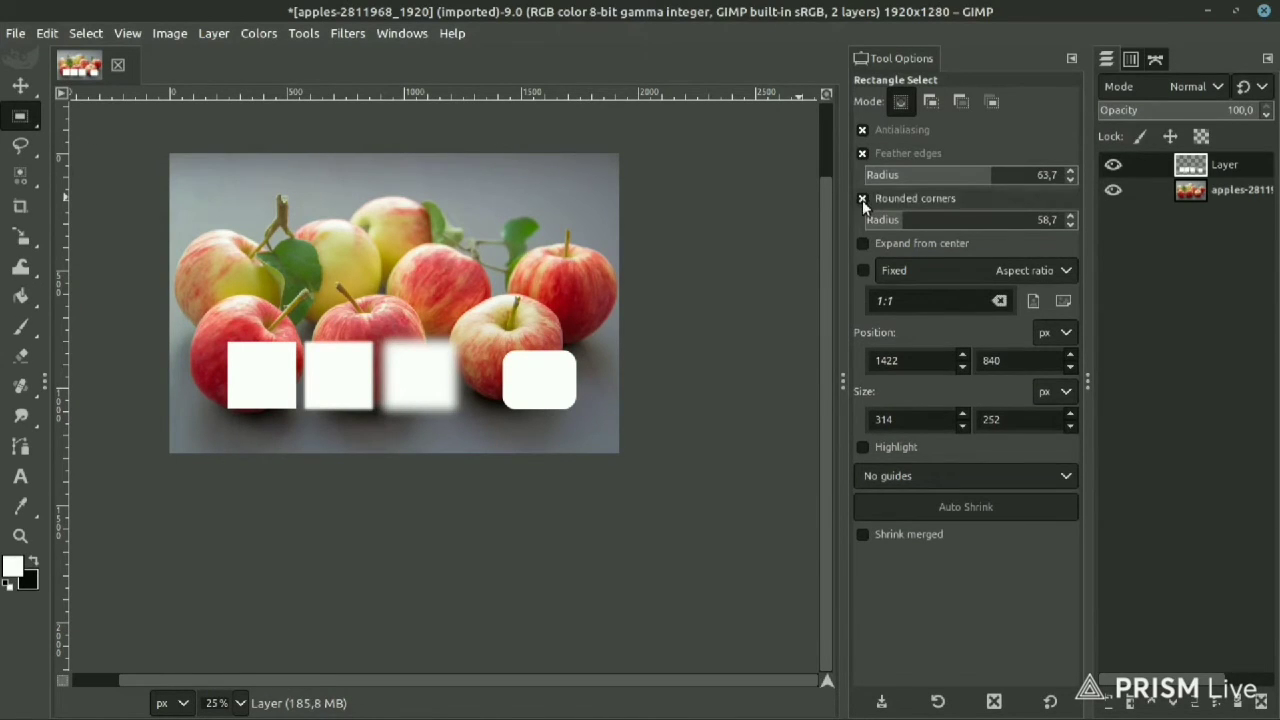
pyautogui.click(863, 199)
pyautogui.click(862, 153)
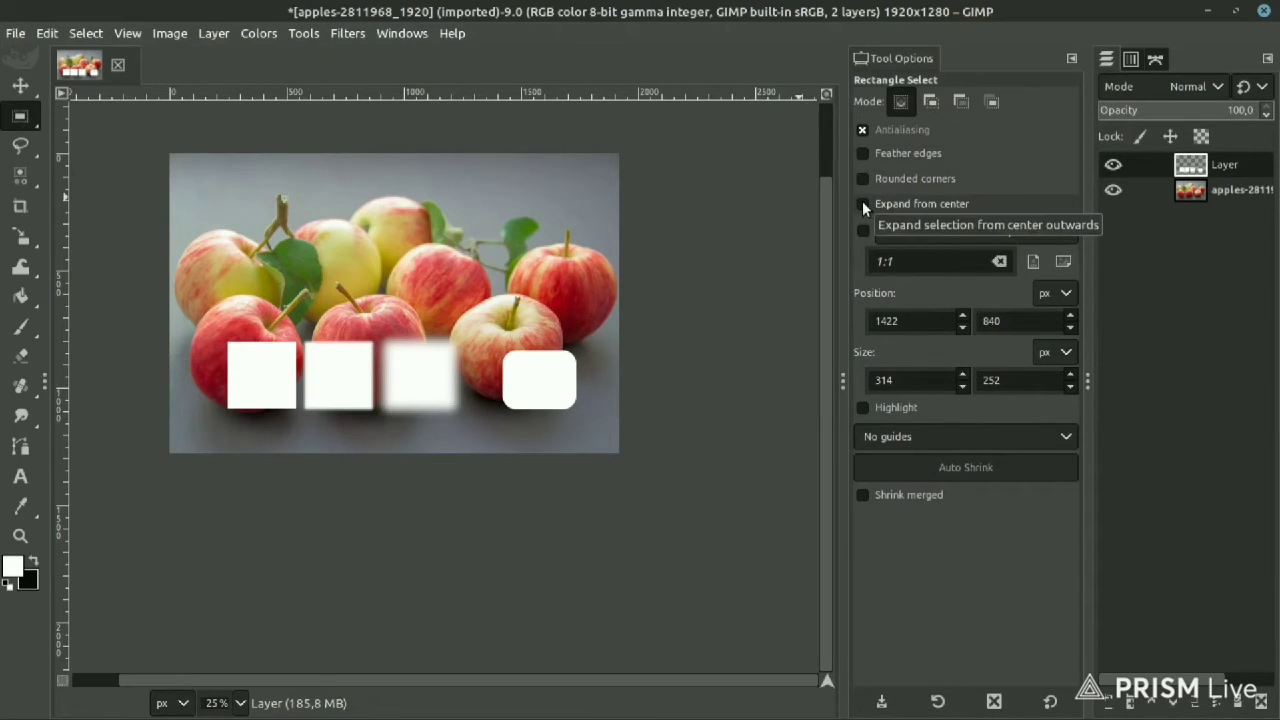
# - Enable Expand from center and set the Fixed constraint to Aspect ratio
pyautogui.click(862, 203)
pyautogui.scroll(-1, 381, 287)
pyautogui.scroll(1, 476, 262)
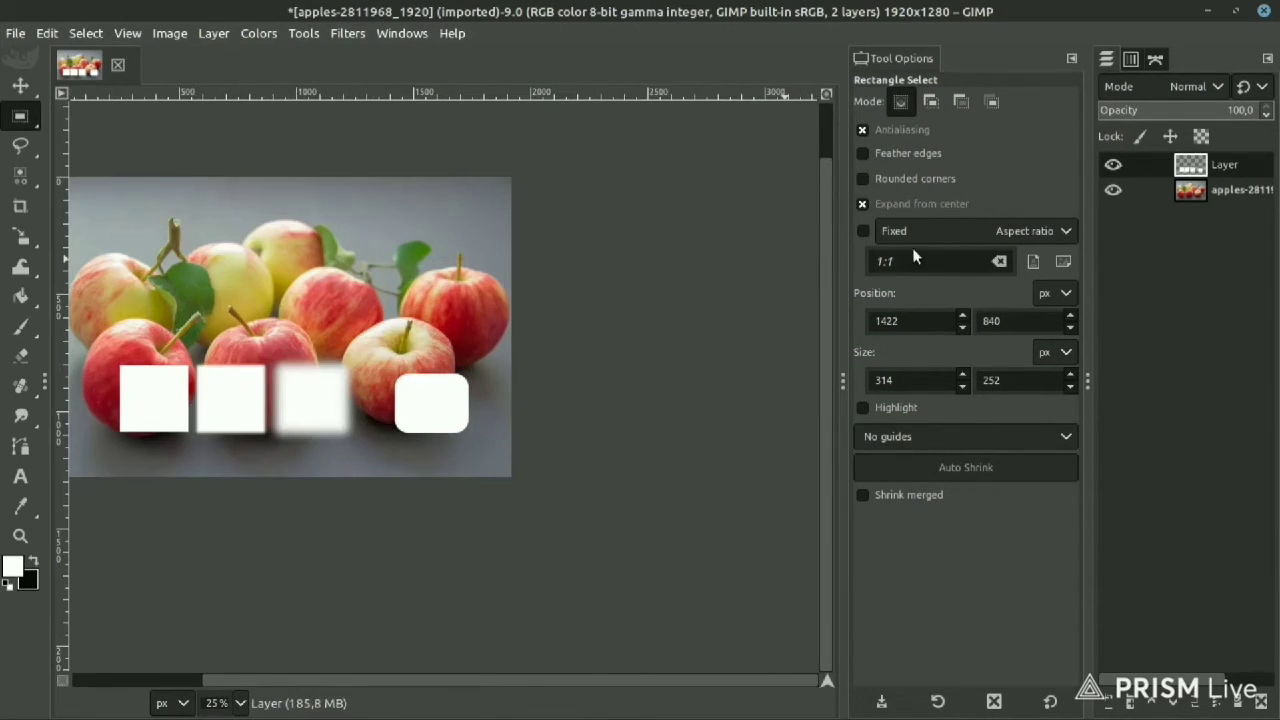
pyautogui.scroll(-1, 603, 269)
pyautogui.click(1051, 232)
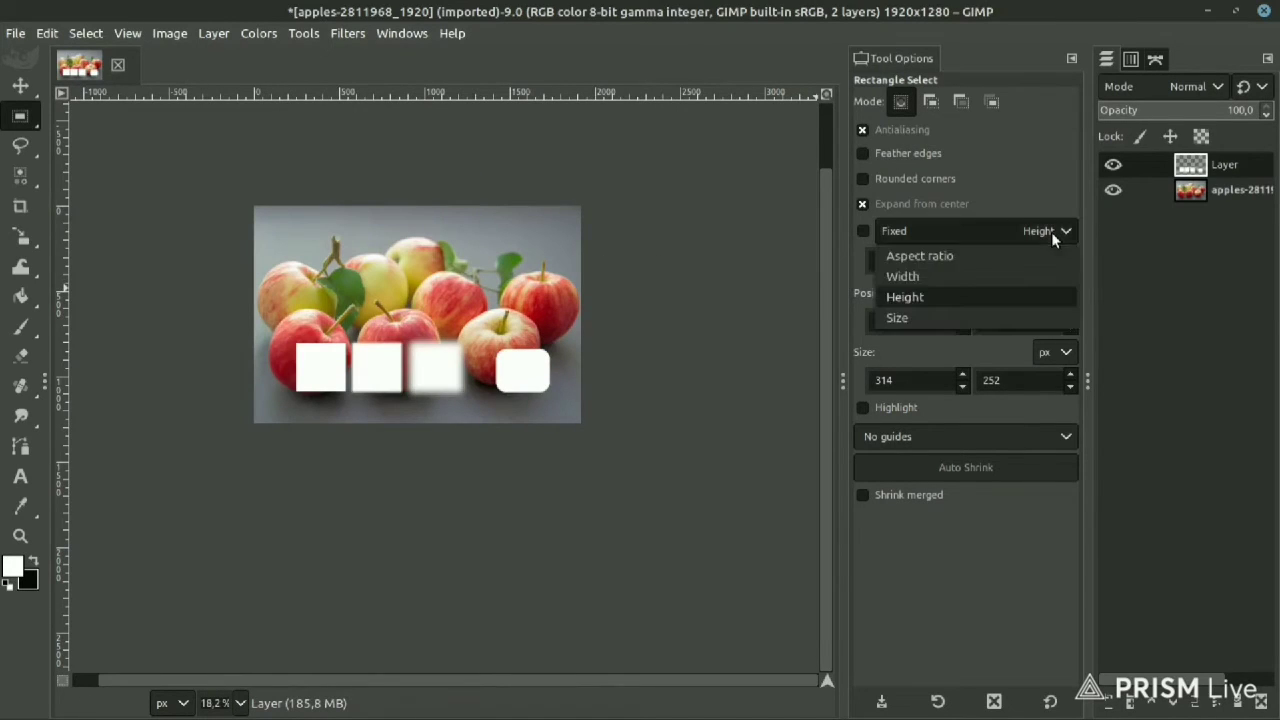
pyautogui.click(929, 258)
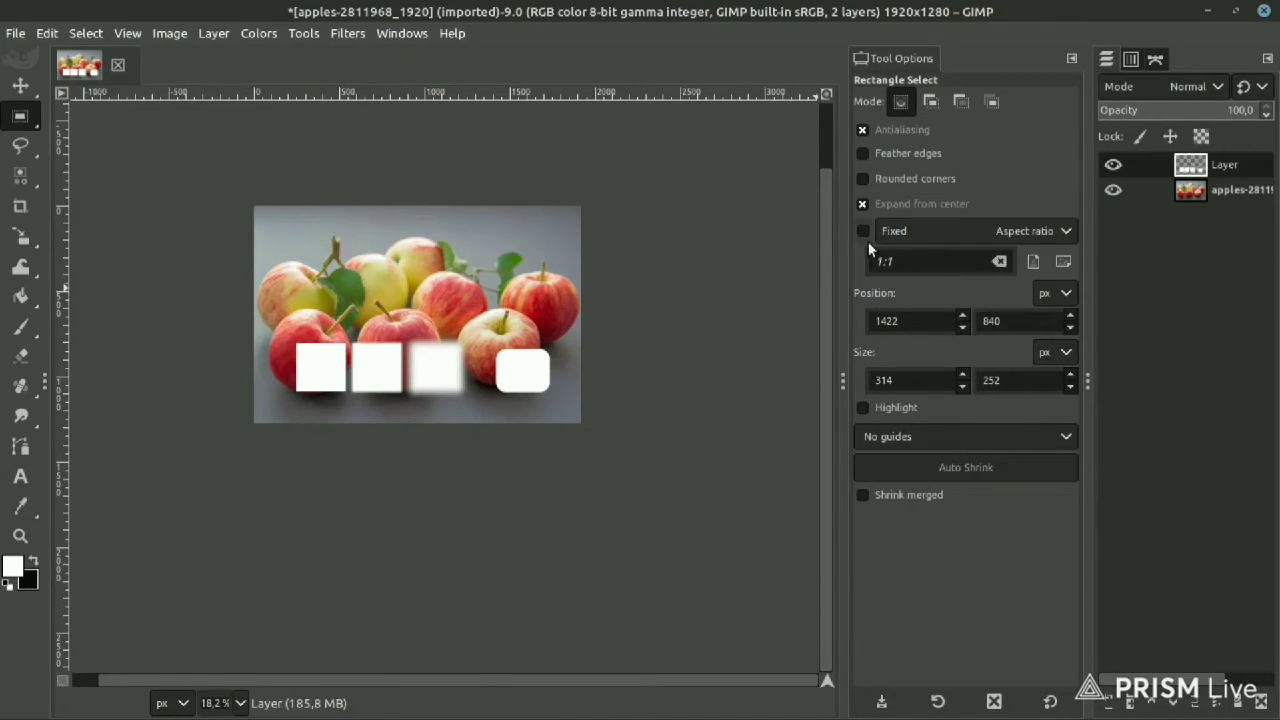
pyautogui.scroll(1, 432, 266)
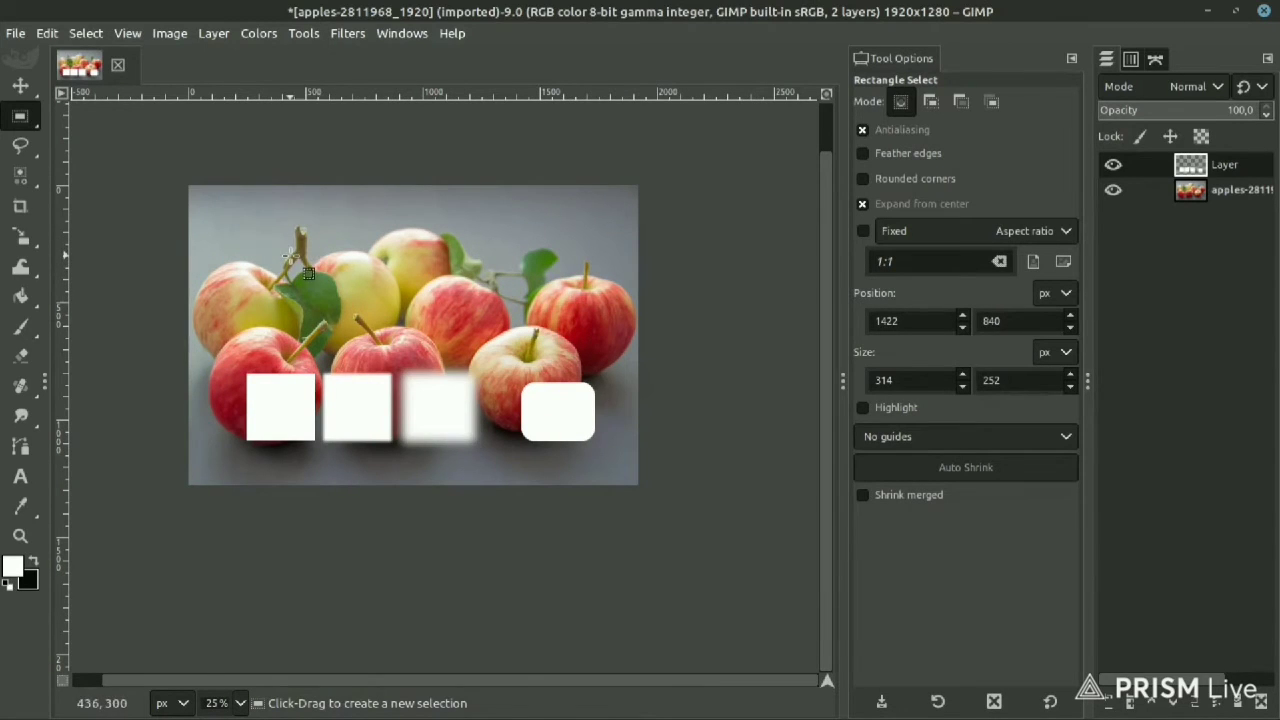
pyautogui.scroll(2, 313, 247)
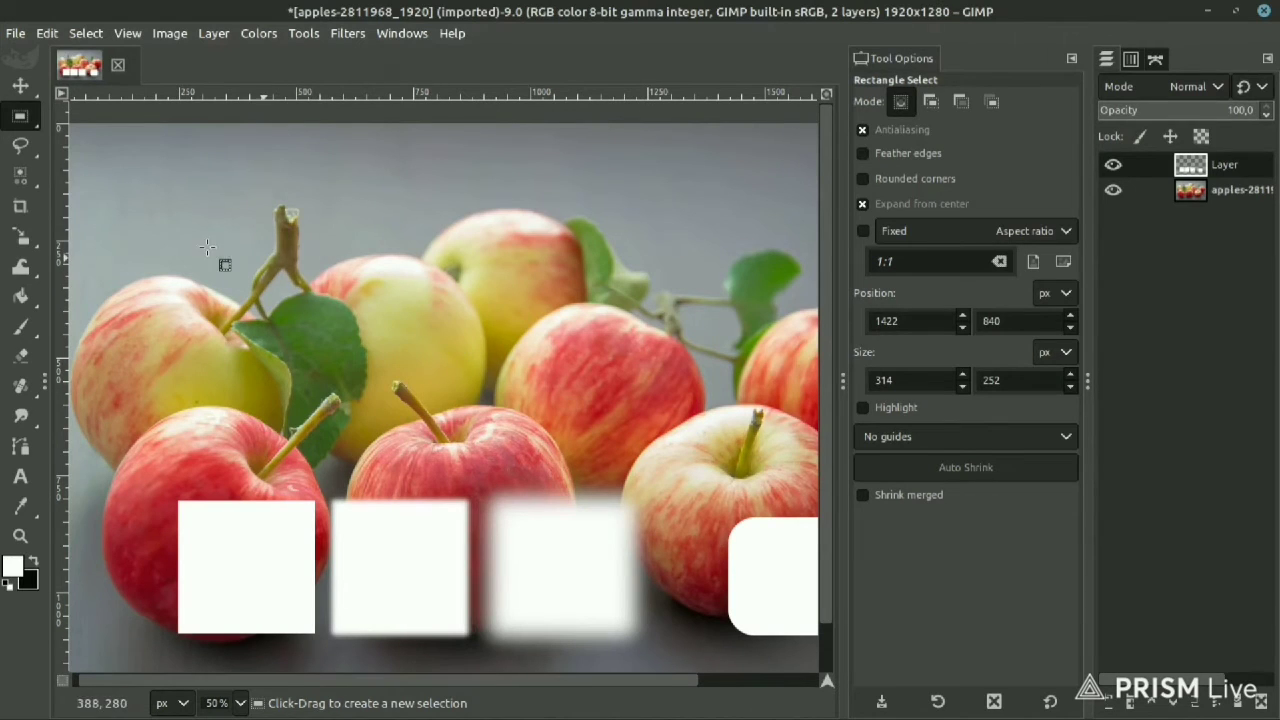
# - Draw trial selections on the apples, turning Expand from center back off
pyautogui.moveTo(388, 279); pyautogui.dragTo(448, 331)
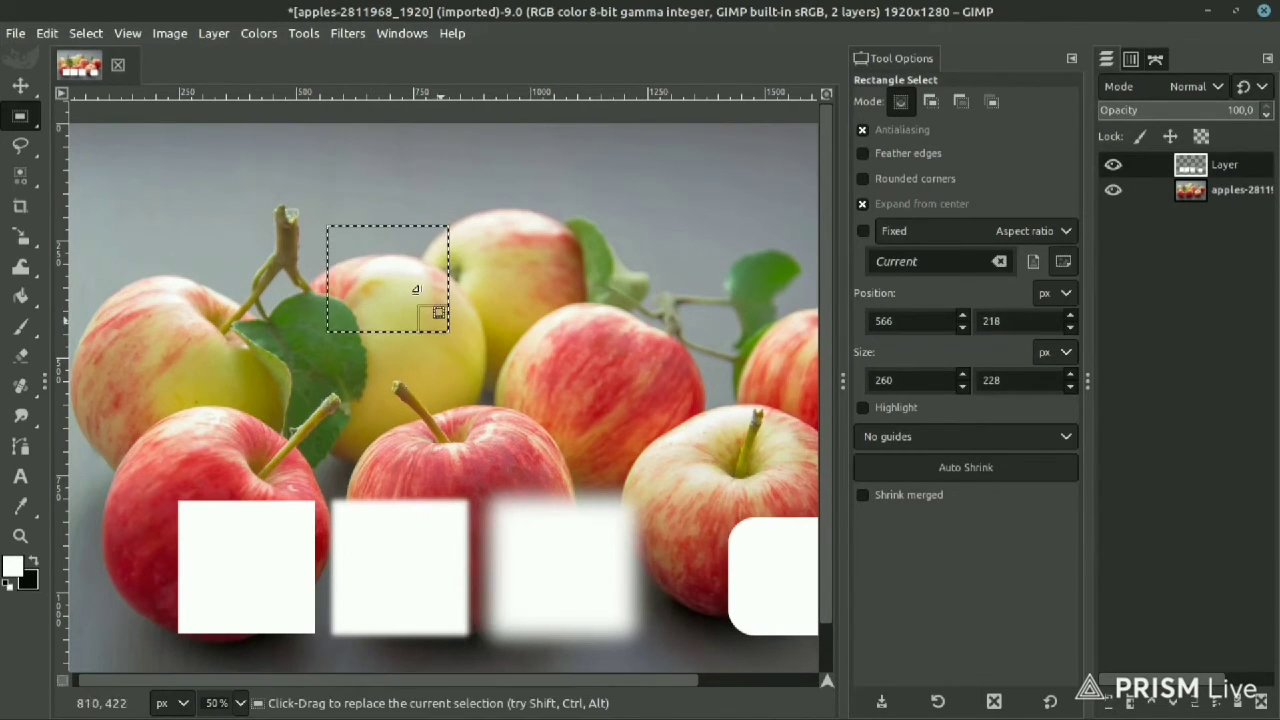
pyautogui.moveTo(415, 290)
pyautogui.mouseDown()
pyautogui.moveTo(388, 265)
pyautogui.moveTo(503, 349)
pyautogui.mouseUp()
pyautogui.click(862, 203)
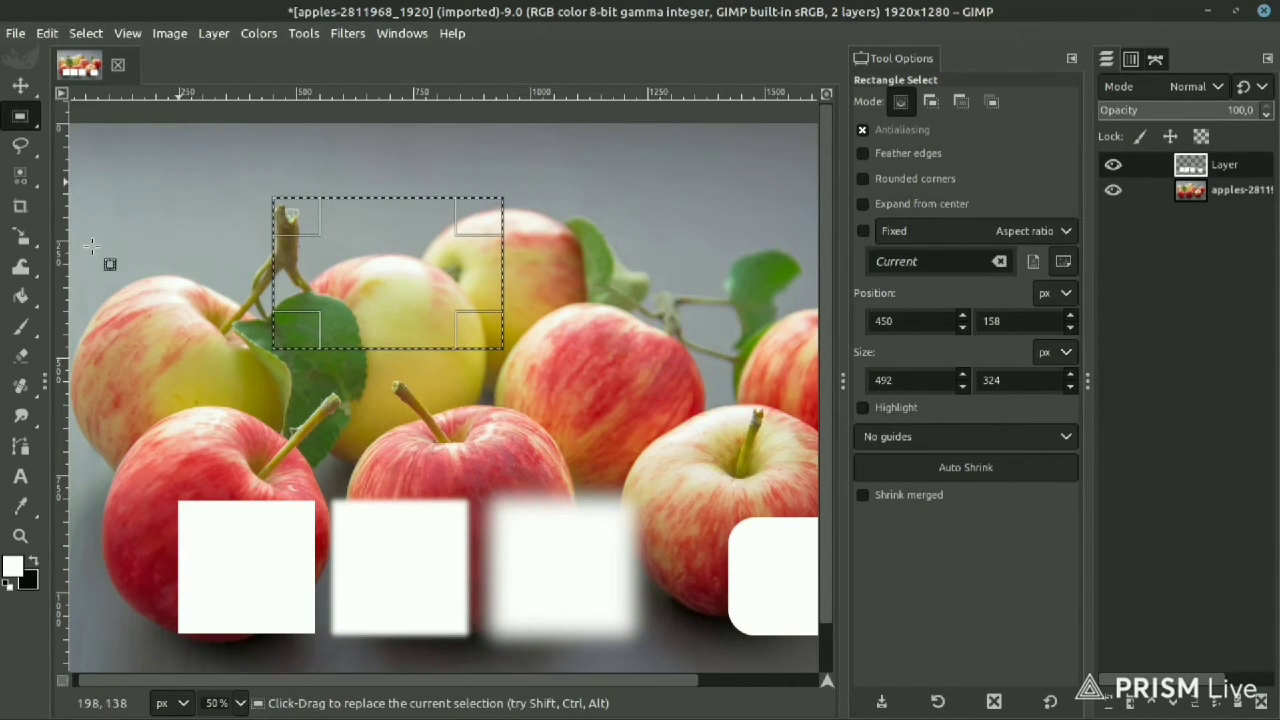
pyautogui.moveTo(592, 193); pyautogui.dragTo(716, 289)
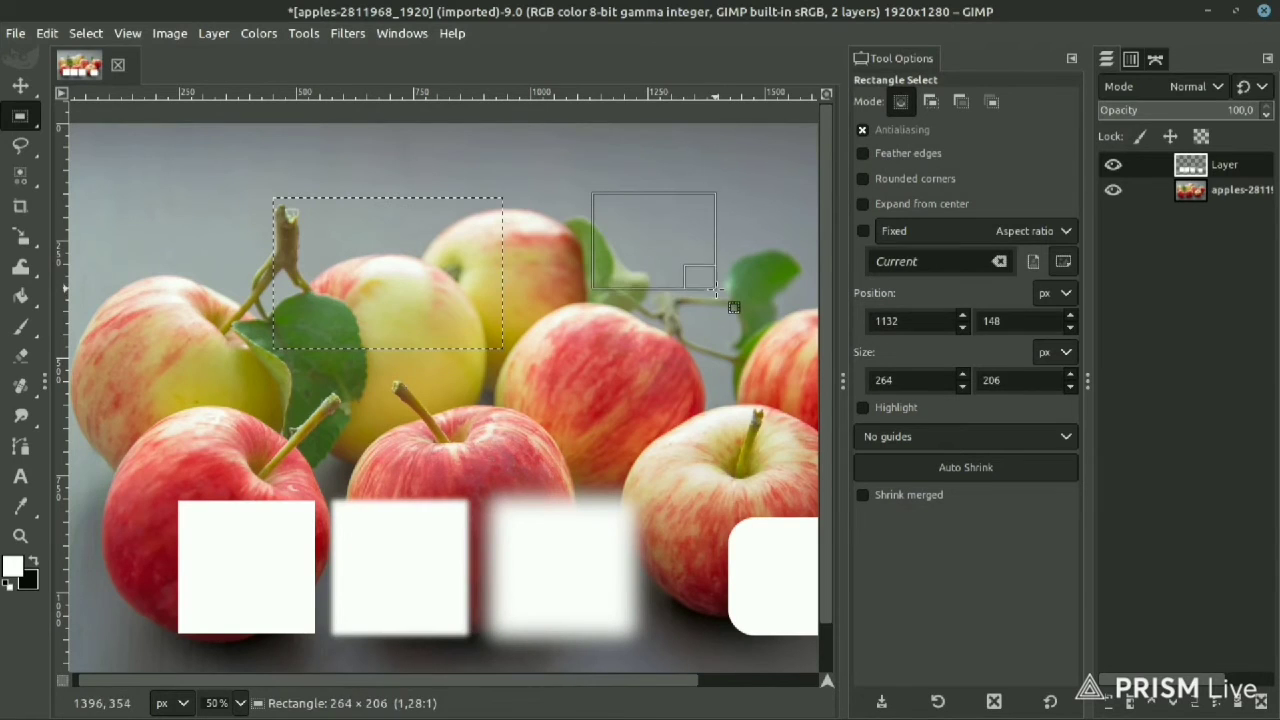
pyautogui.moveTo(435, 203); pyautogui.dragTo(584, 302)
pyautogui.moveTo(277, 177); pyautogui.dragTo(429, 274)
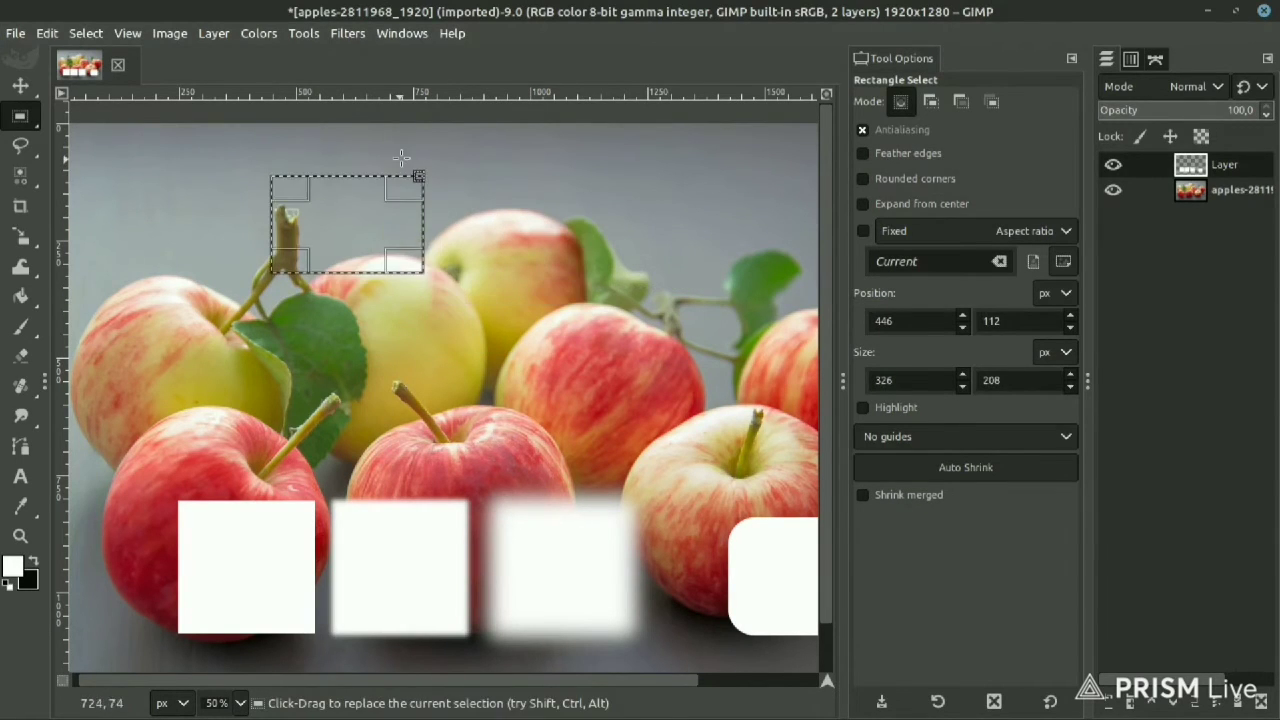
pyautogui.keyDown('ctrl'); pyautogui.scroll(-2, 428, 340); pyautogui.keyUp('ctrl')
pyautogui.keyDown('ctrl'); pyautogui.scroll(1, 426, 362); pyautogui.keyUp('ctrl')
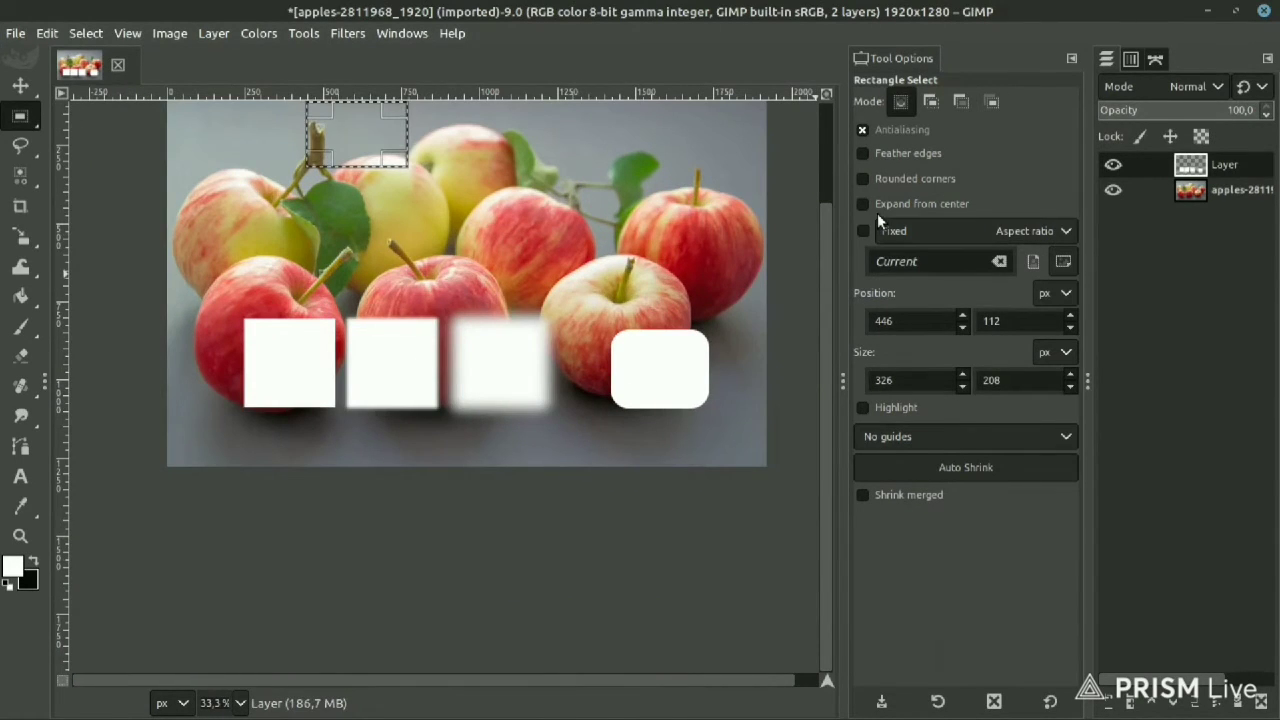
pyautogui.keyDown('ctrl'); pyautogui.scroll(-1, 329, 287); pyautogui.keyUp('ctrl')
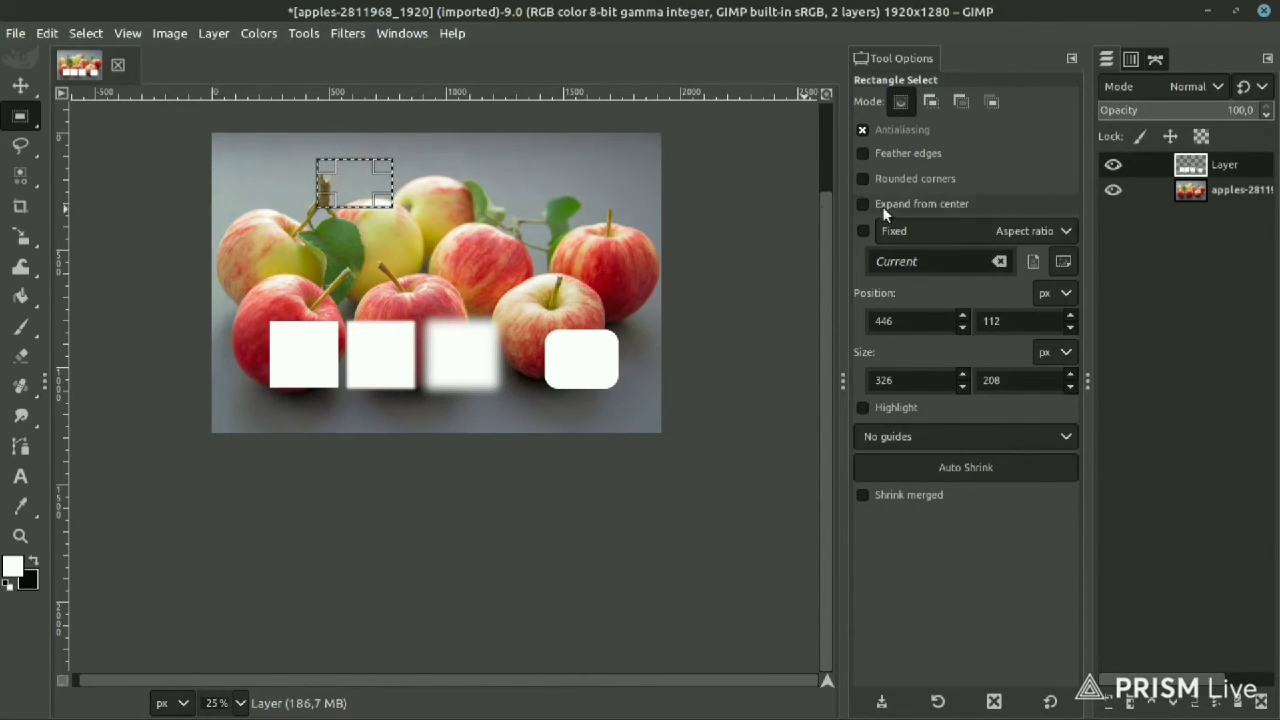
# - Select the red apple, then a small 62×74 area at its stem
pyautogui.press('ctrl')
pyautogui.scroll(3, 630, 245)
pyautogui.scroll(2, 614, 229)
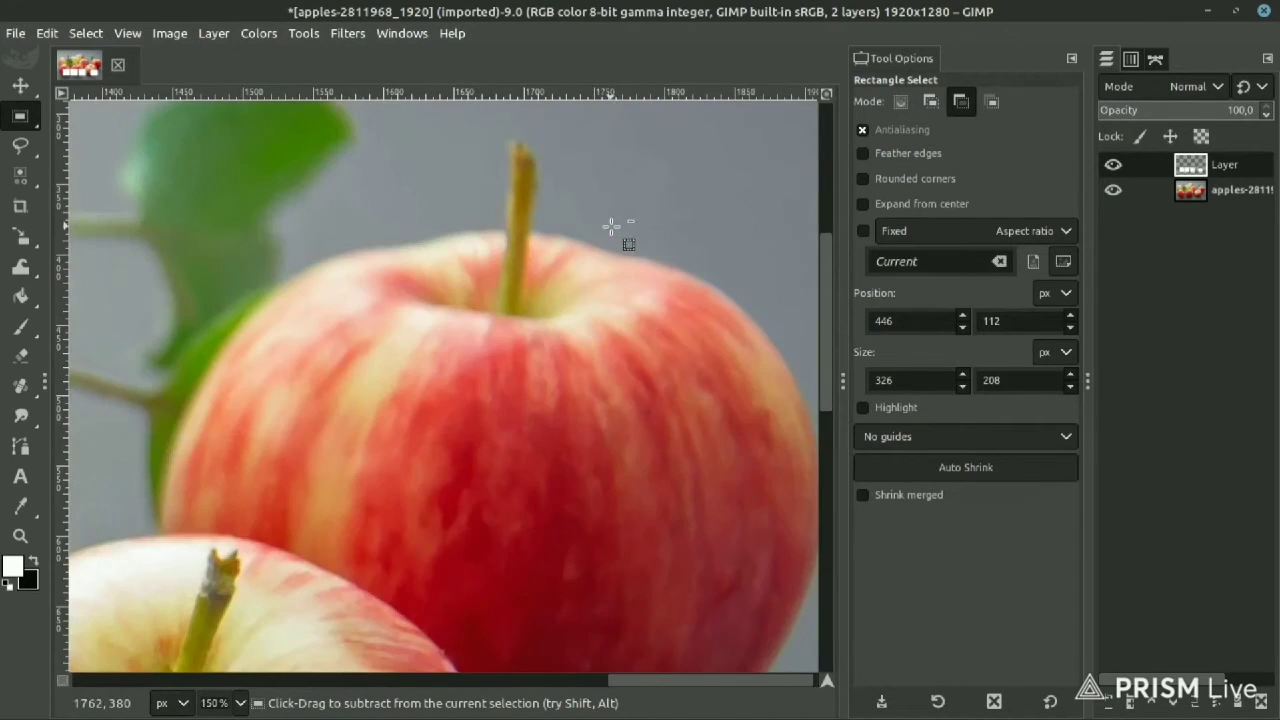
pyautogui.scroll(-3, 609, 223)
pyautogui.scroll(-1, 560, 280)
pyautogui.scroll(1, 516, 330)
pyautogui.scroll(1, 514, 300)
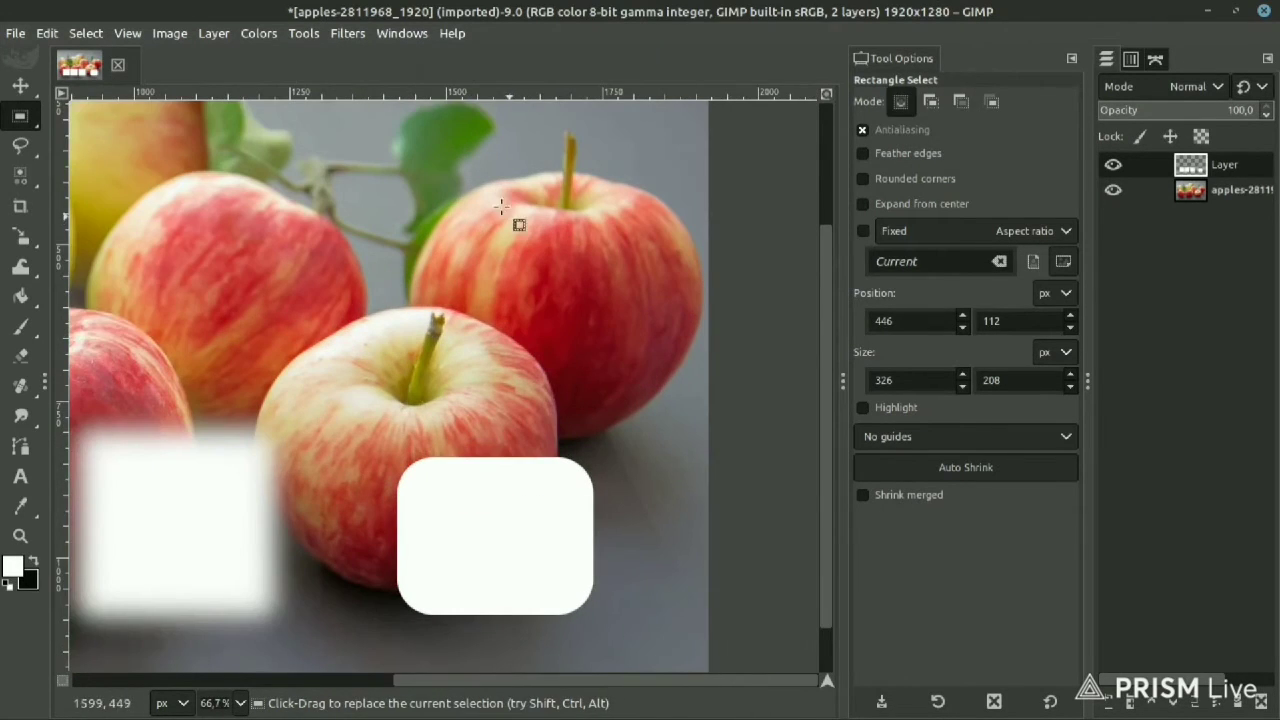
pyautogui.scroll(2, 490, 220)
pyautogui.moveTo(437, 201); pyautogui.dragTo(671, 413)
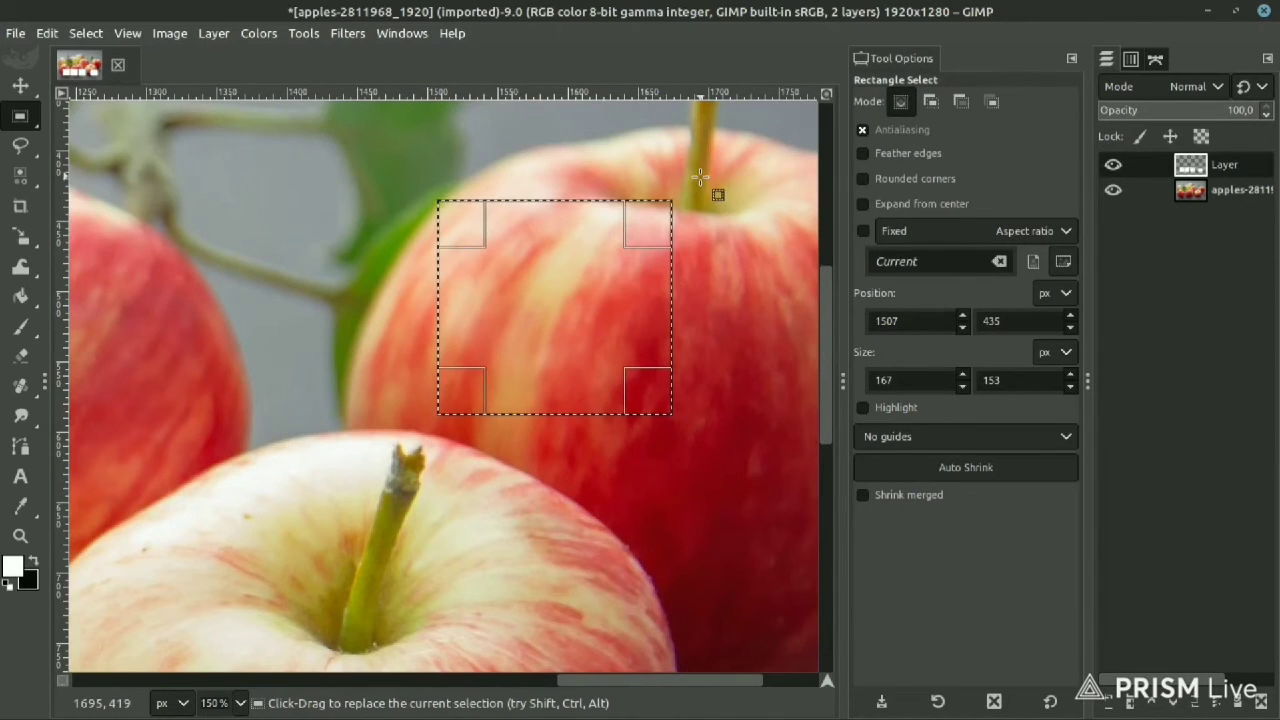
pyautogui.moveTo(700, 177); pyautogui.dragTo(793, 292)
pyautogui.scroll(-3, 506, 234)
pyautogui.scroll(1, 509, 234)
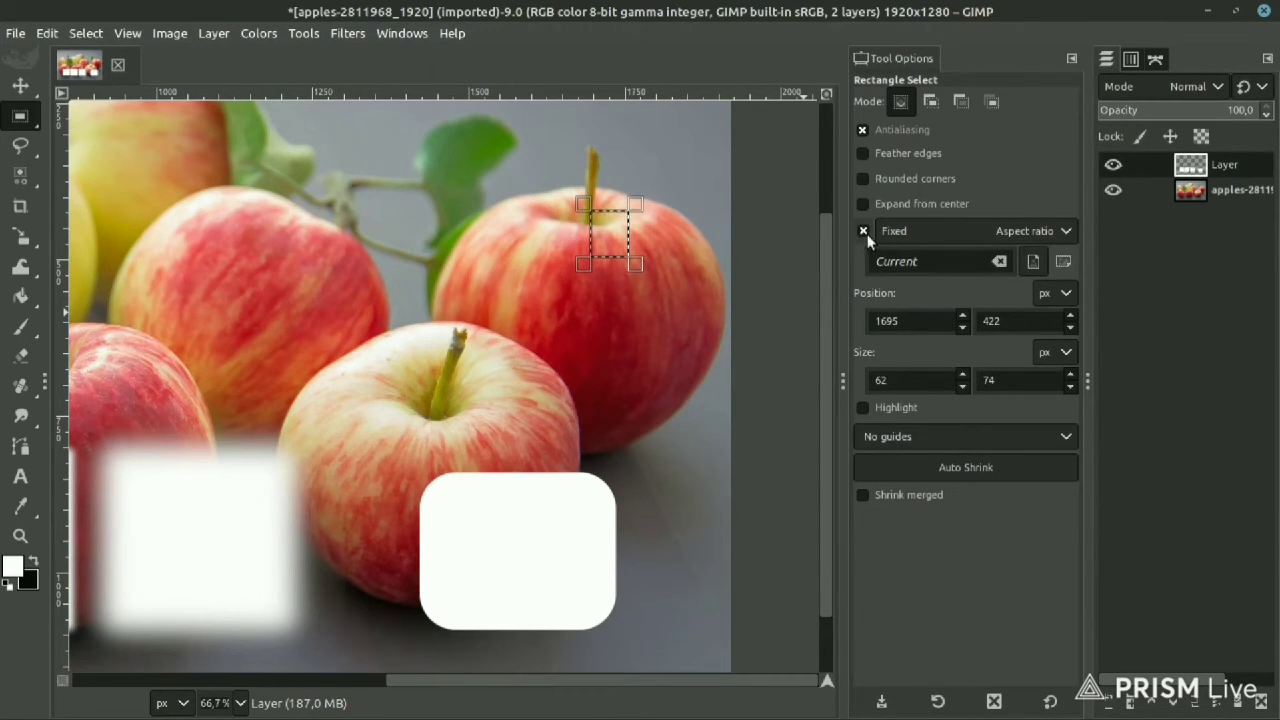
# - Draw aspect-locked selections, ending with a 352×416 one over the yellow apple
pyautogui.scroll(-2, 760, 284)
pyautogui.scroll(-3, 631, 284)
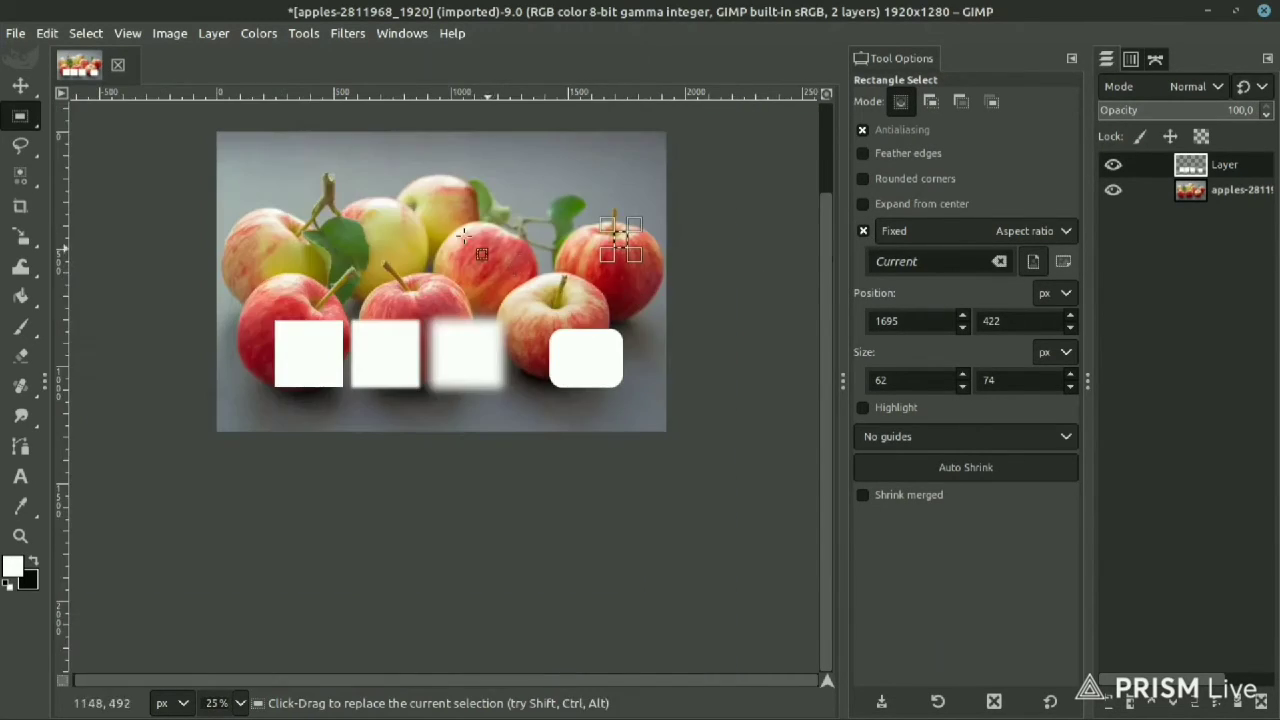
pyautogui.scroll(2, 357, 203)
pyautogui.moveTo(348, 174); pyautogui.dragTo(502, 356)
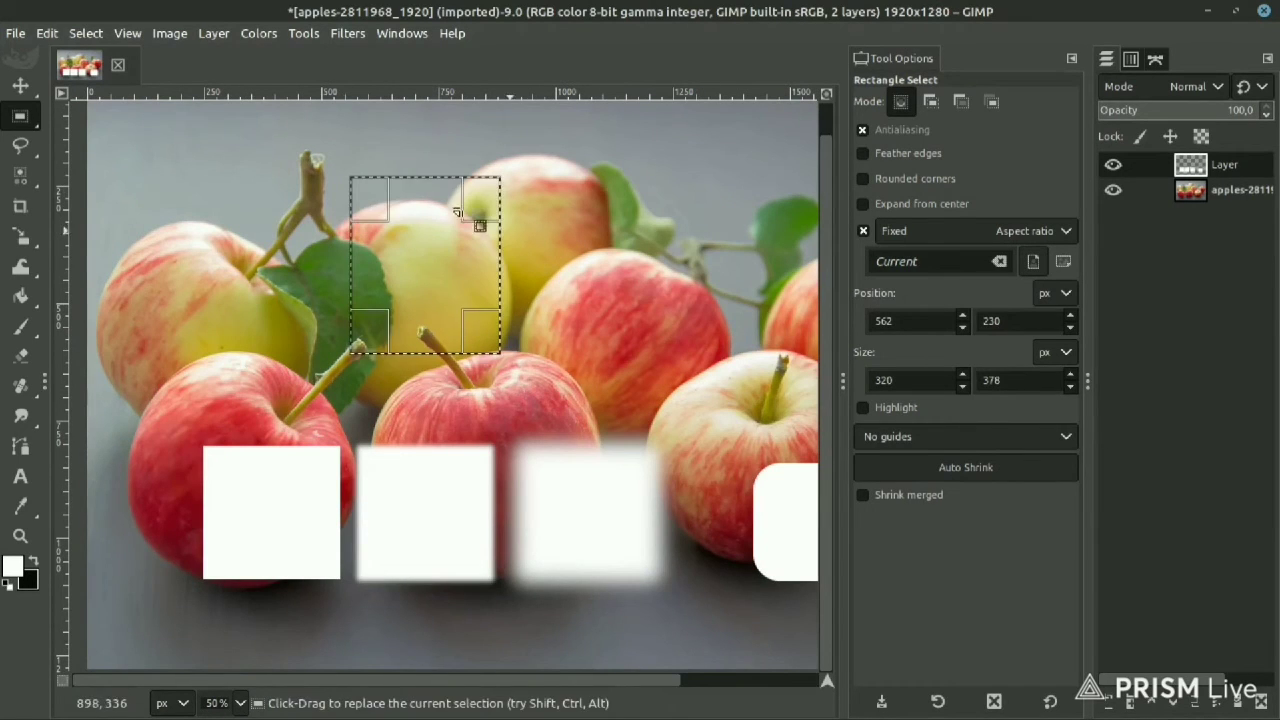
pyautogui.moveTo(746, 362); pyautogui.dragTo(600, 305)
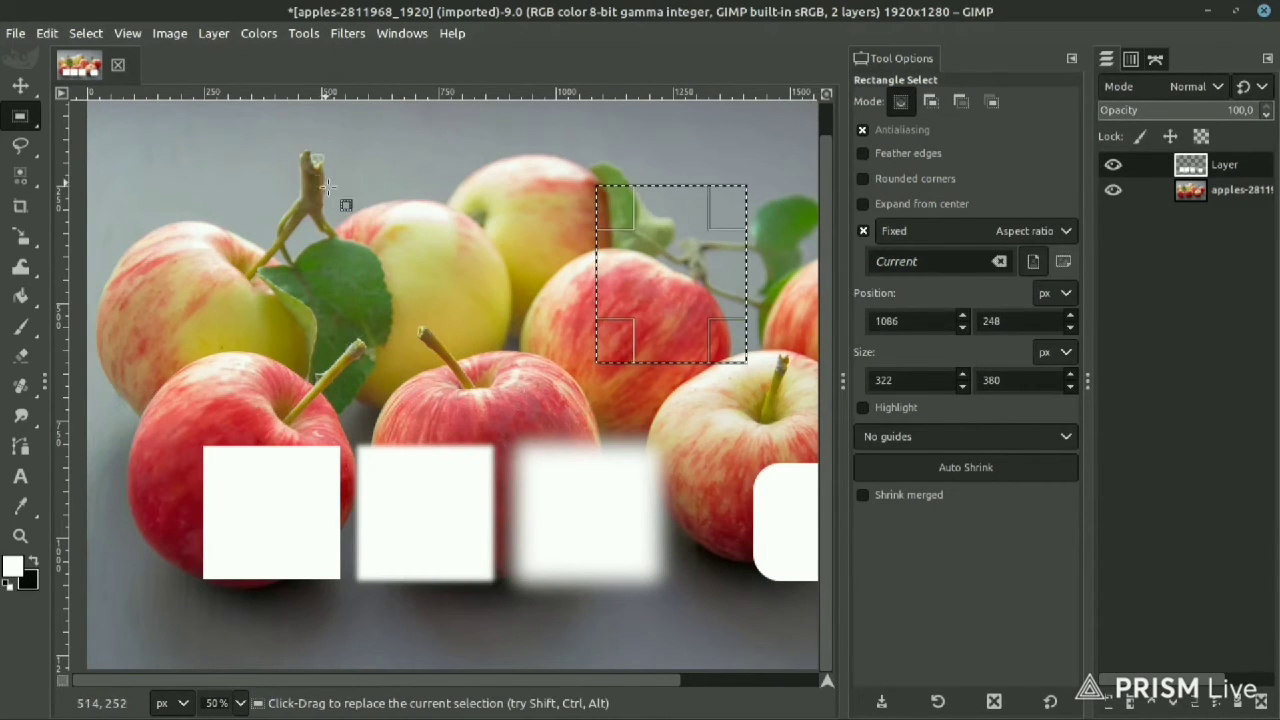
pyautogui.moveTo(336, 196); pyautogui.dragTo(504, 396)
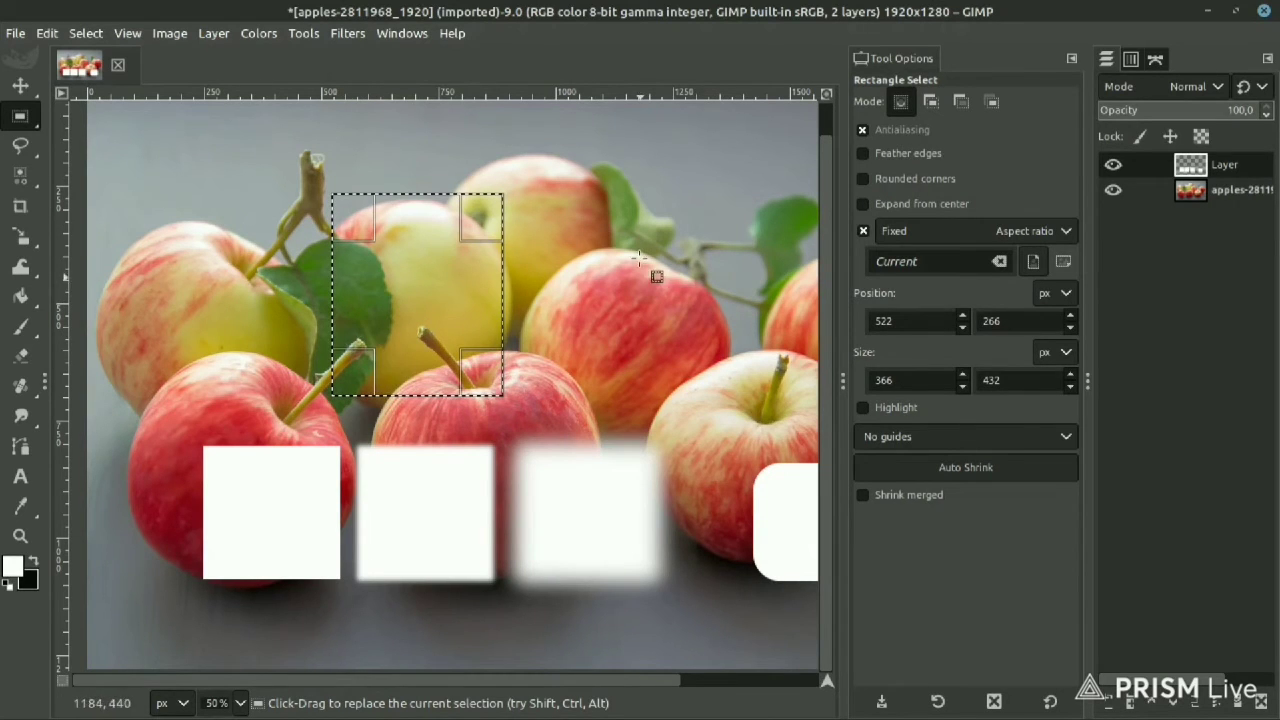
pyautogui.moveTo(576, 226); pyautogui.dragTo(683, 325)
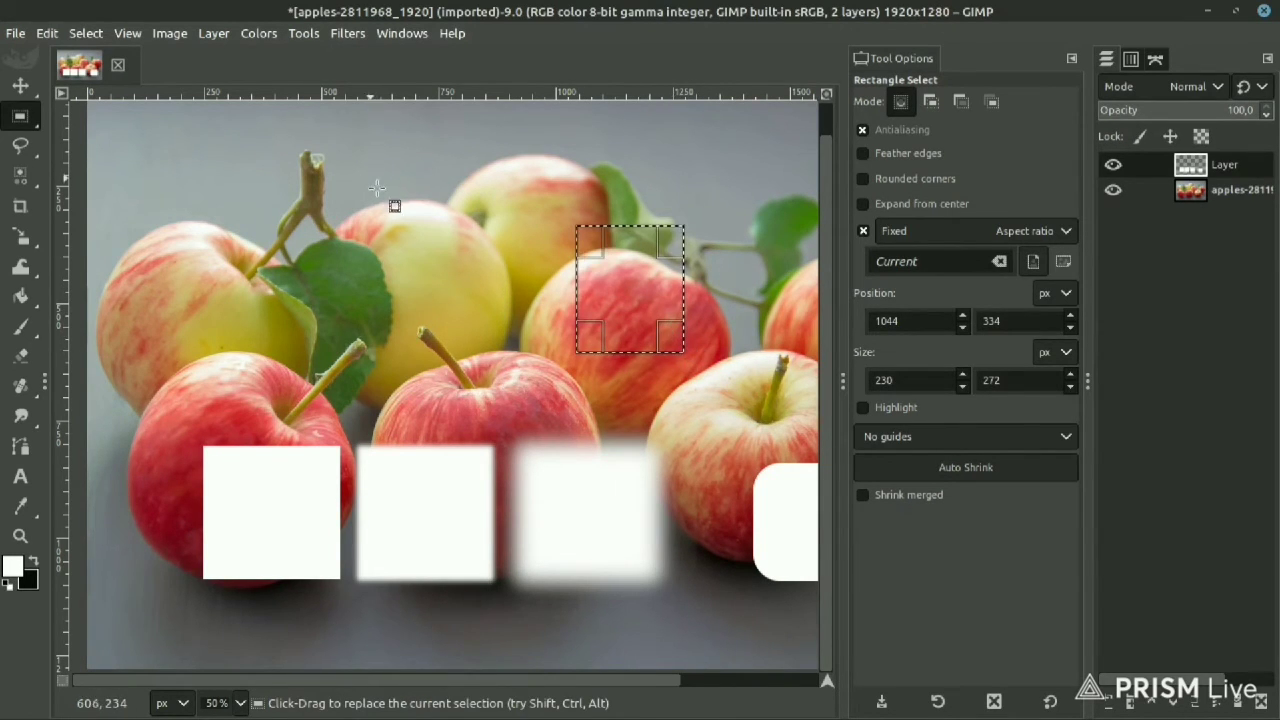
pyautogui.moveTo(376, 188); pyautogui.dragTo(542, 382)
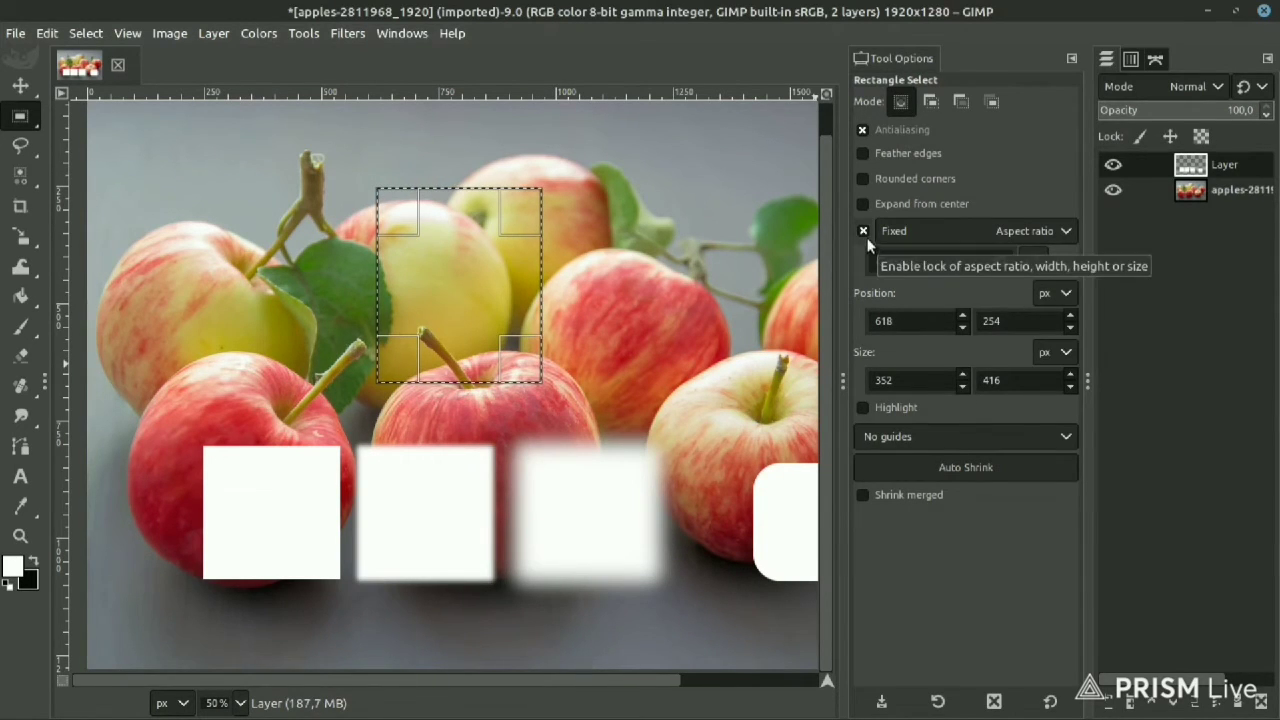
pyautogui.click(1076, 229)
pyautogui.click(902, 276)
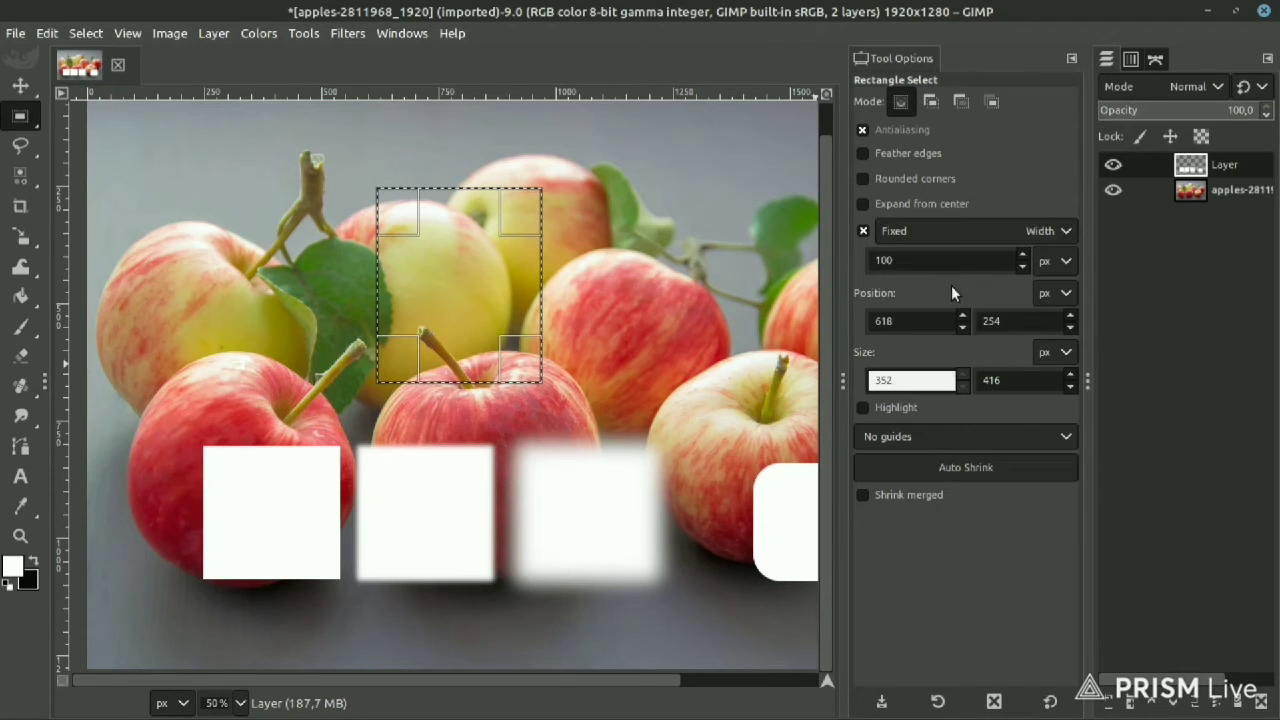
pyautogui.moveTo(598, 346)
pyautogui.mouseDown()
pyautogui.moveTo(755, 428)
pyautogui.moveTo(650, 212)
pyautogui.mouseUp()
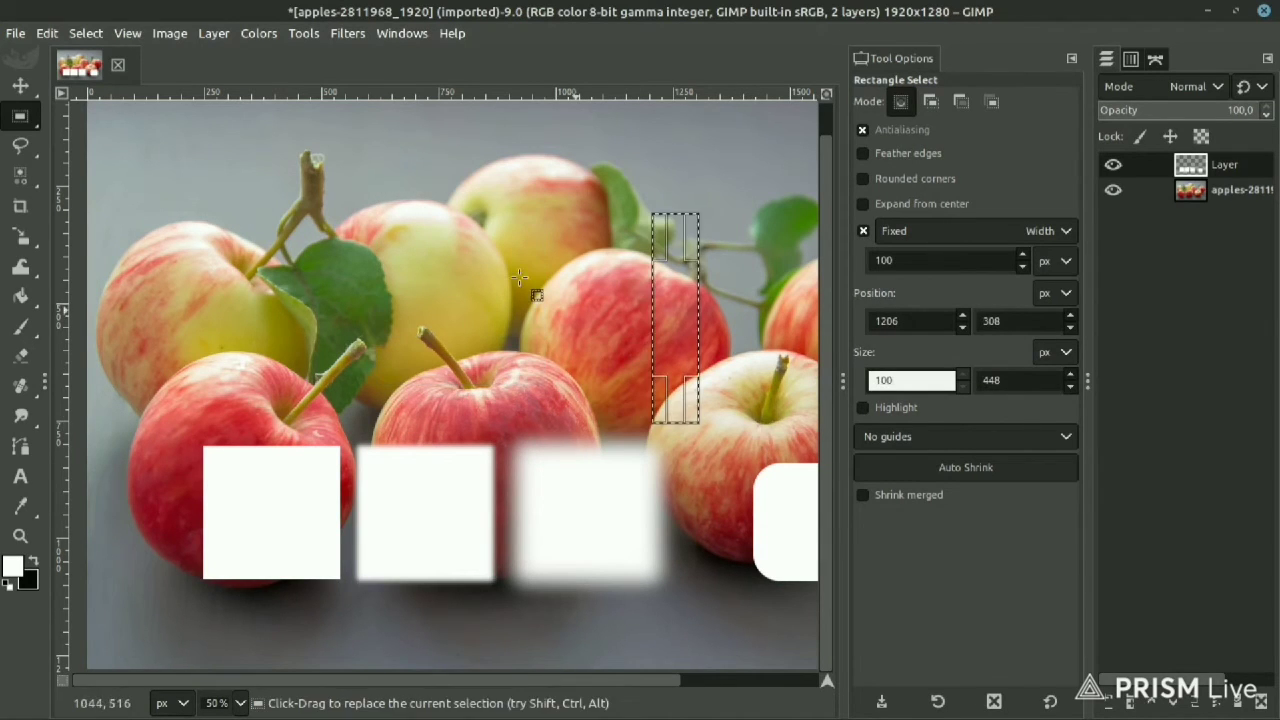
pyautogui.moveTo(675, 320); pyautogui.dragTo(425, 310)
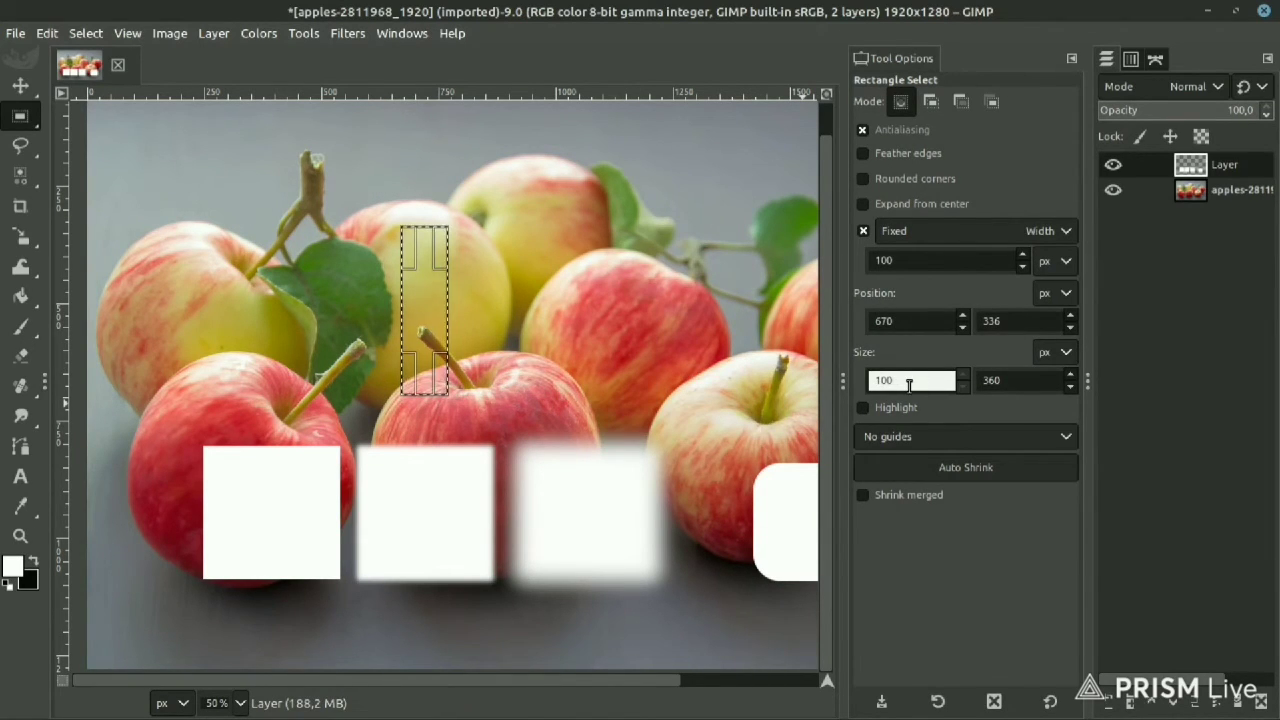
pyautogui.moveTo(496, 205)
pyautogui.mouseDown()
pyautogui.moveTo(585, 363)
pyautogui.moveTo(590, 345)
pyautogui.mouseUp()
pyautogui.moveTo(603, 176); pyautogui.dragTo(729, 466)
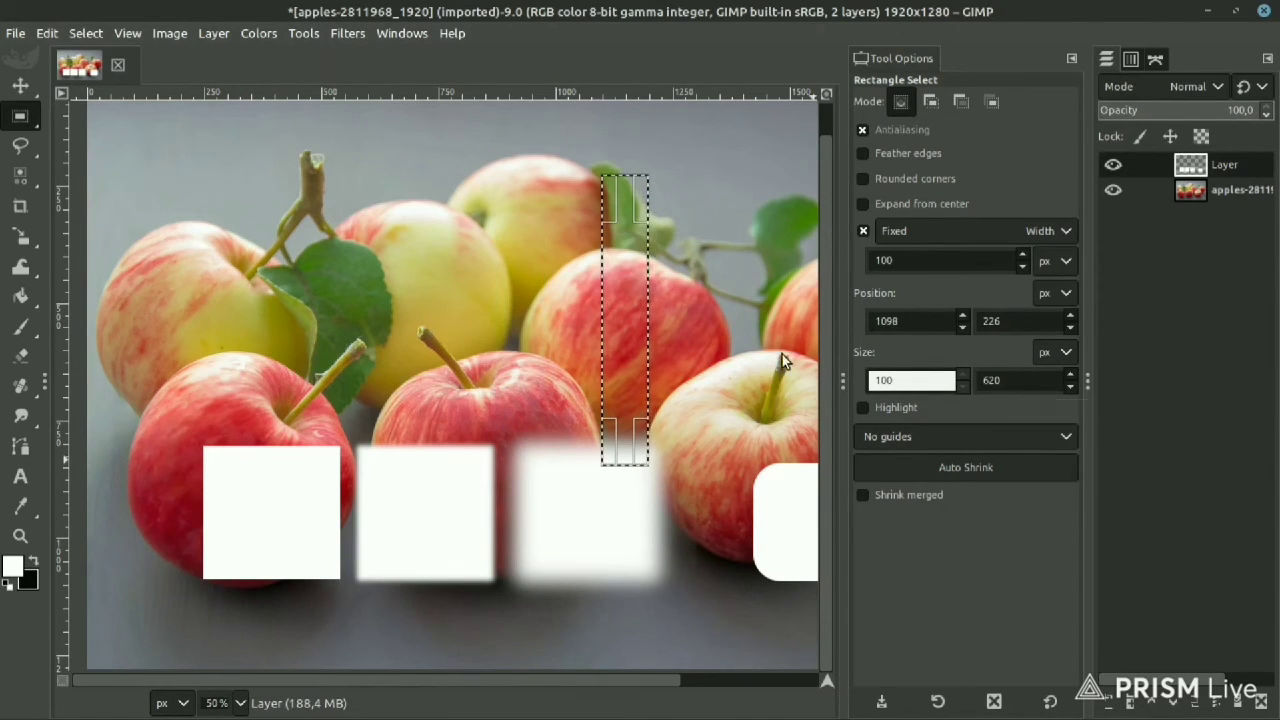
pyautogui.moveTo(334, 258); pyautogui.dragTo(384, 480)
pyautogui.moveTo(439, 214); pyautogui.dragTo(580, 500)
pyautogui.moveTo(207, 293); pyautogui.dragTo(330, 548)
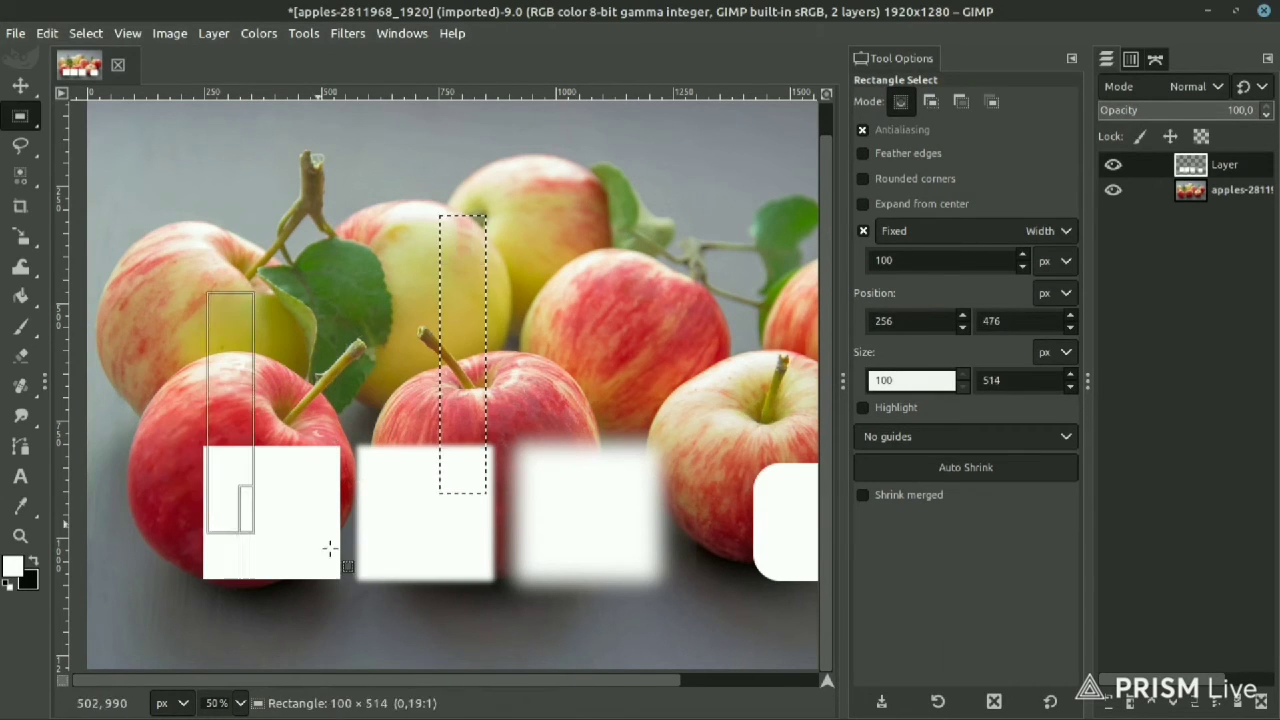
pyautogui.moveTo(457, 243); pyautogui.dragTo(414, 457)
pyautogui.keyDown('ctrl'); pyautogui.scroll(-3, 588, 508); pyautogui.keyUp('ctrl')
pyautogui.keyDown('ctrl'); pyautogui.scroll(3, 588, 508); pyautogui.keyUp('ctrl')
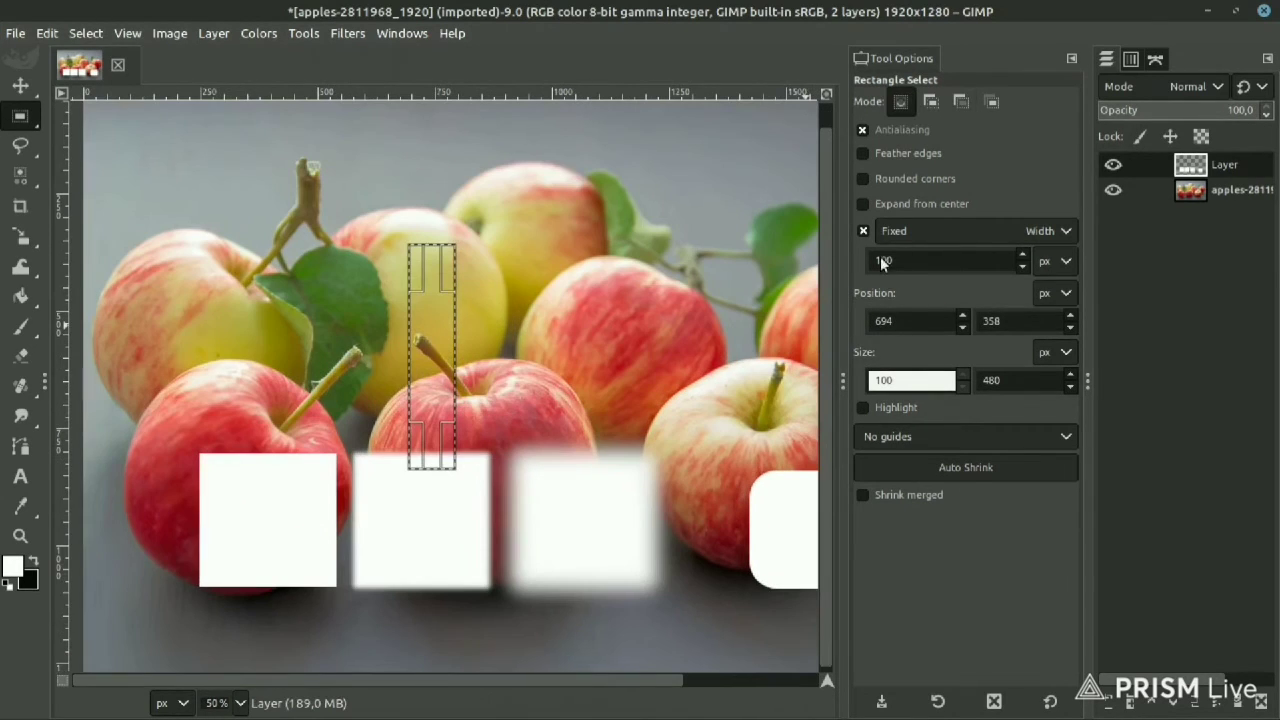
pyautogui.click(864, 231)
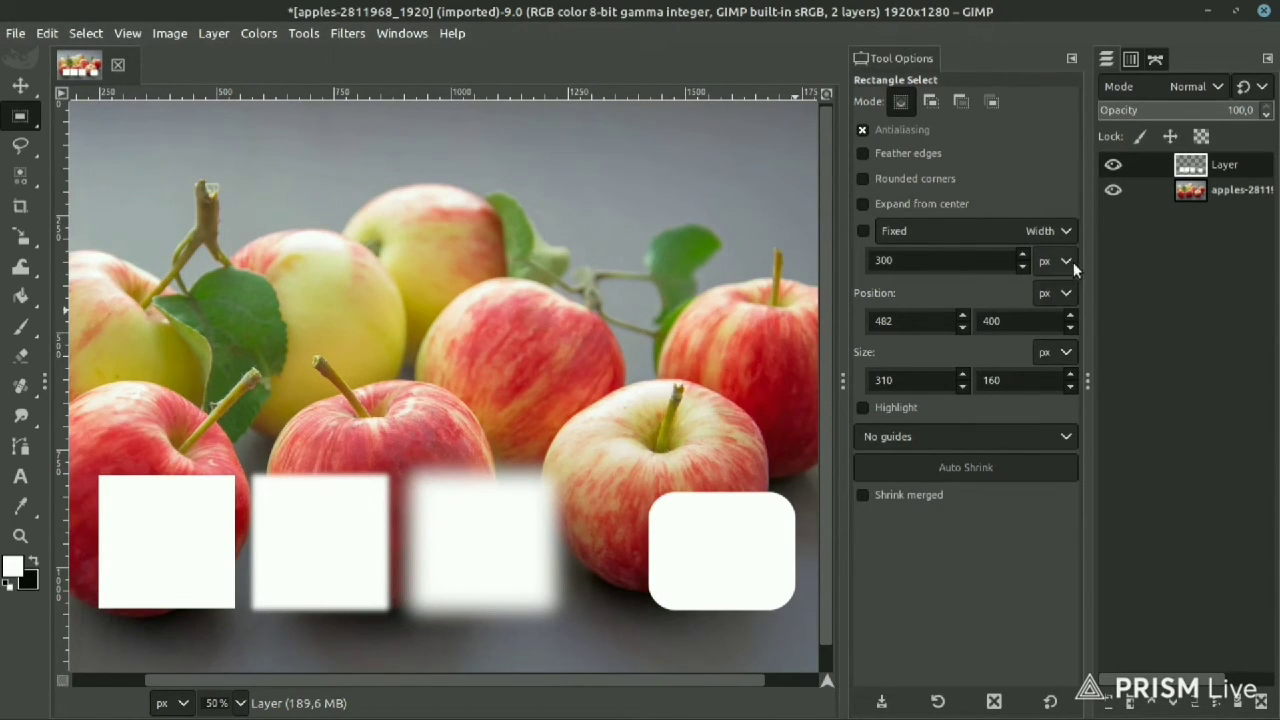
pyautogui.click(1066, 261)
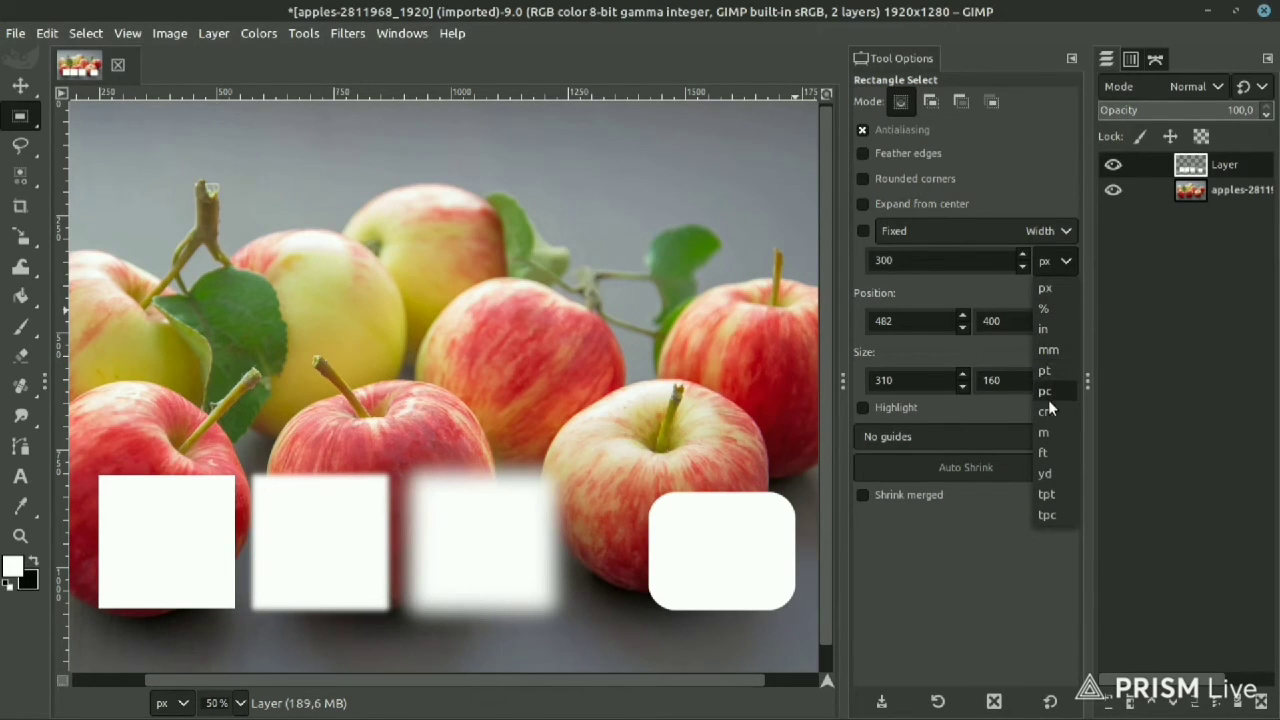
pyautogui.click(1050, 288)
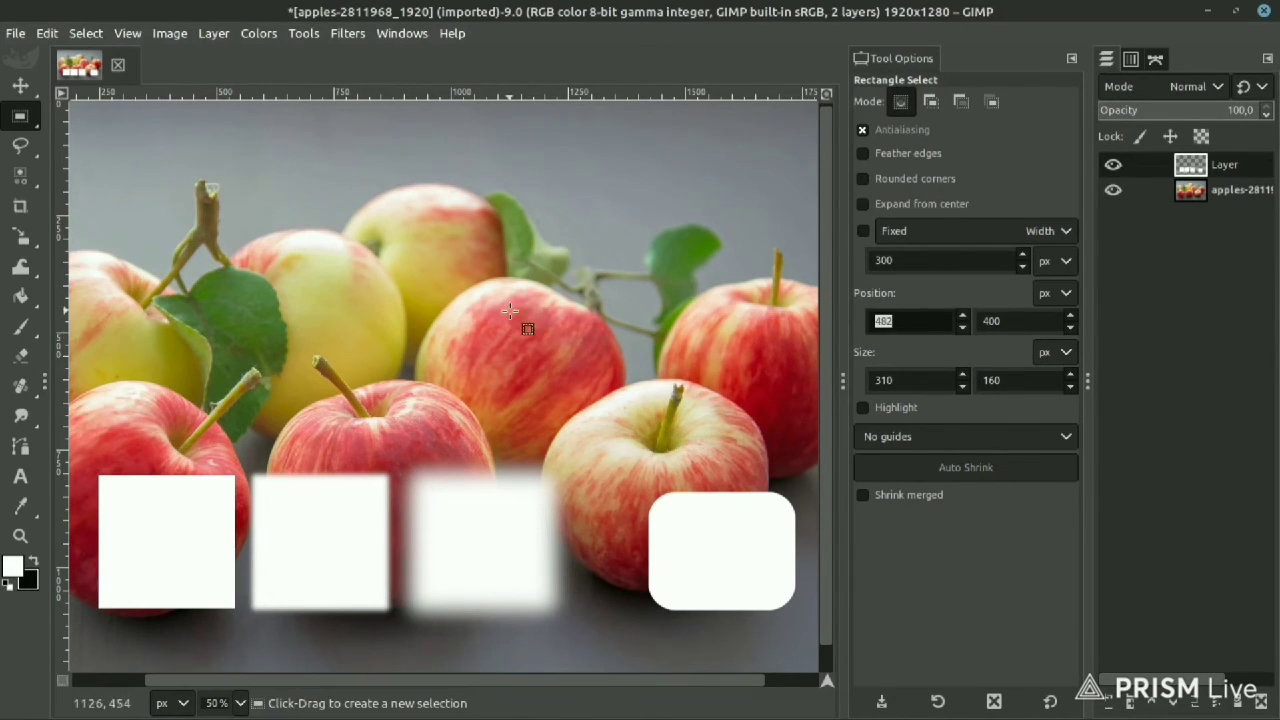
# - Draw a rectangle selection over the upper apples and set Position X to 100
pyautogui.press('-')
pyautogui.press('-')
pyautogui.moveTo(356, 230); pyautogui.dragTo(555, 345)
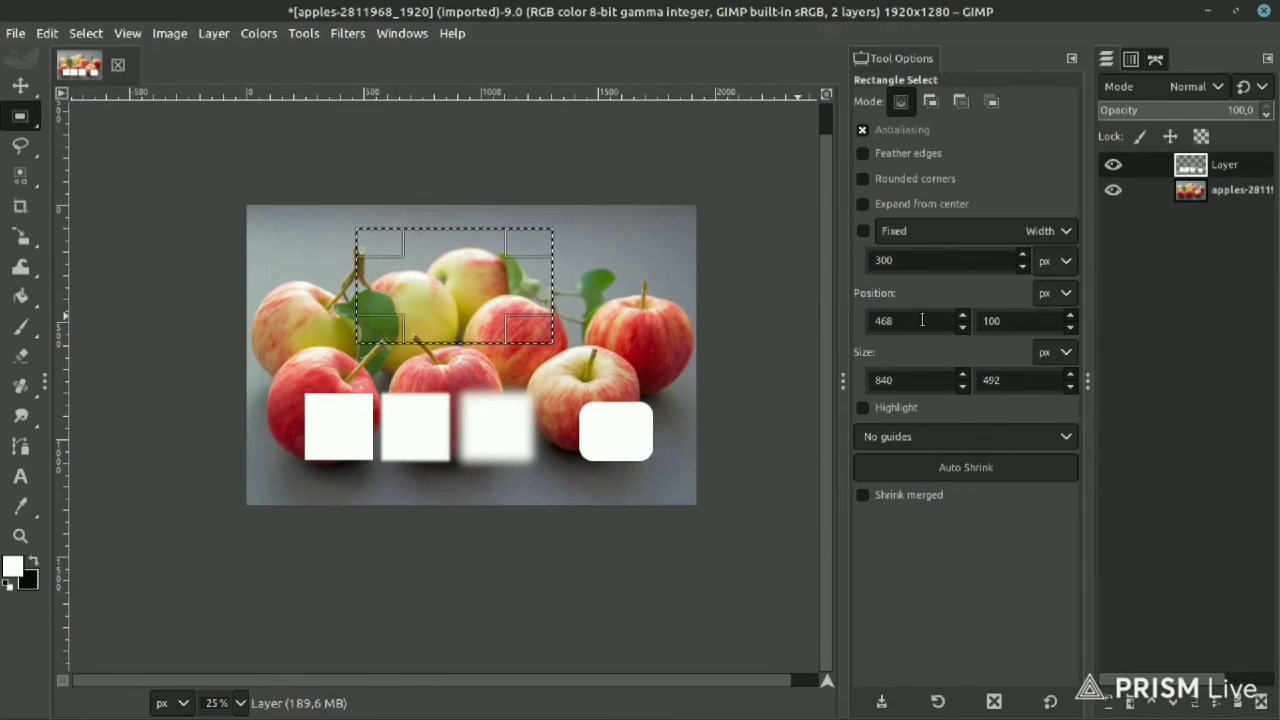
pyautogui.doubleClick(922, 320)
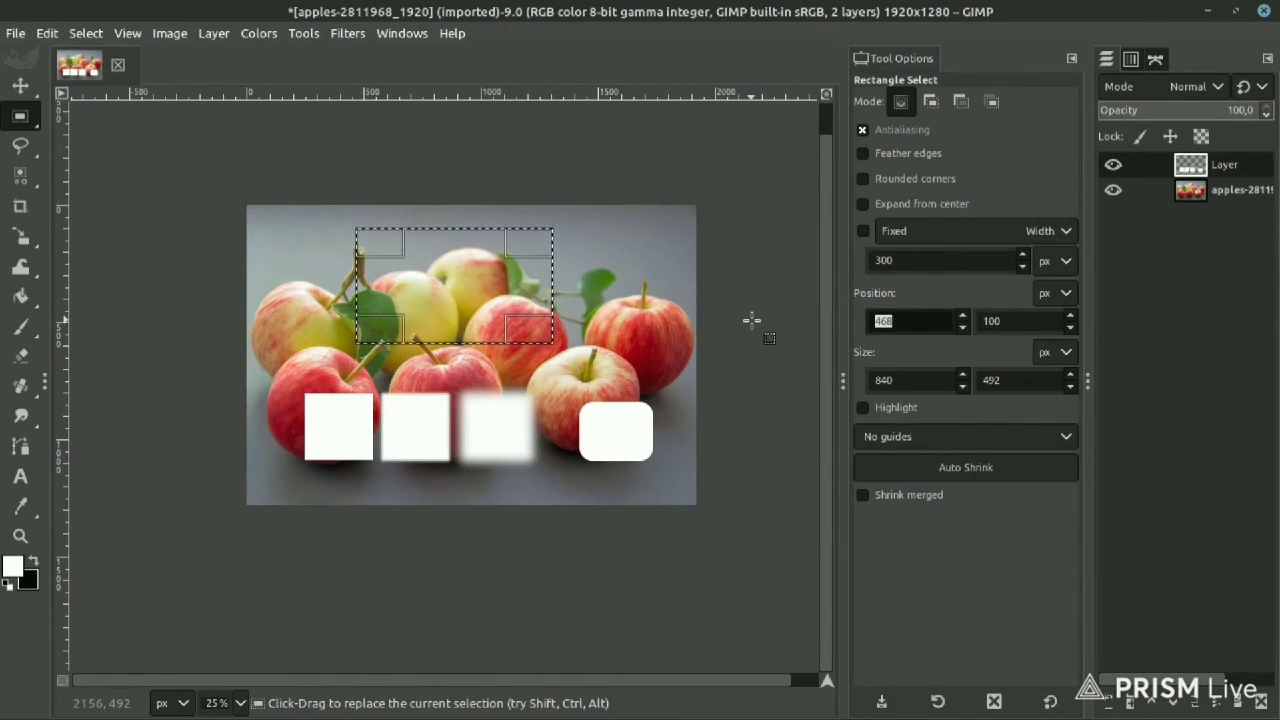
pyautogui.write('100')
pyautogui.press('Return')
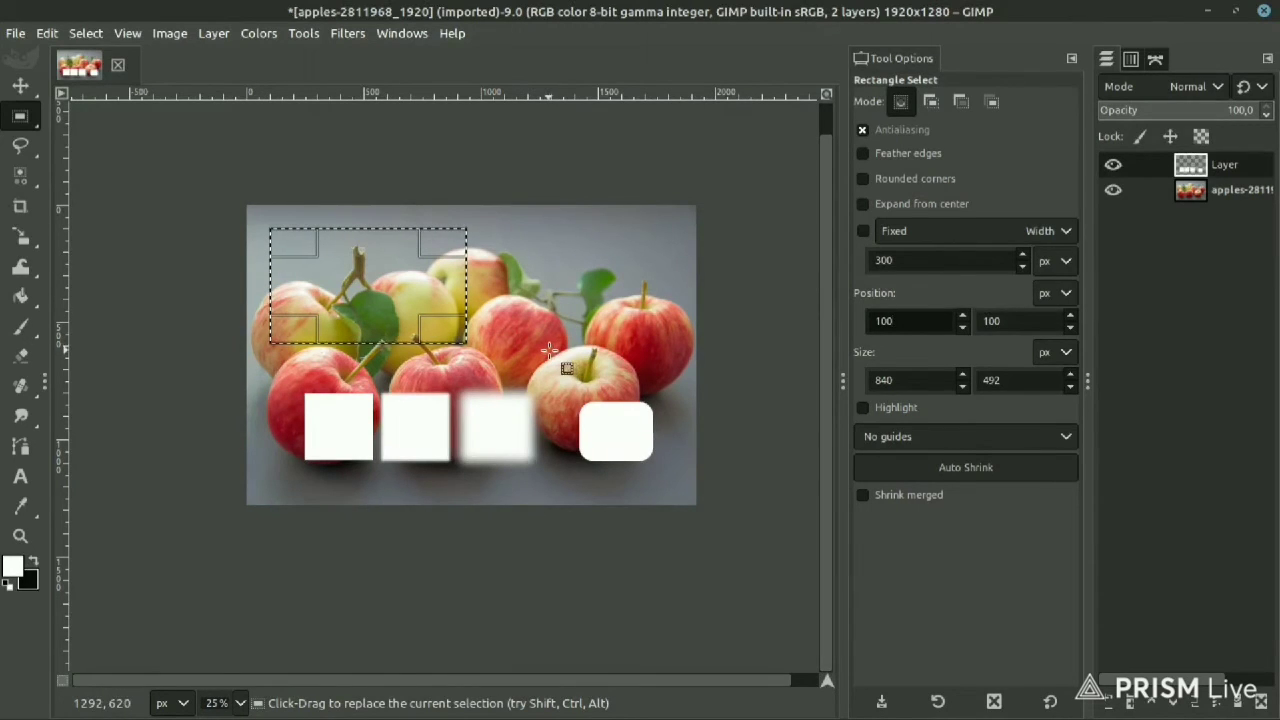
pyautogui.scroll(2, 285, 277)
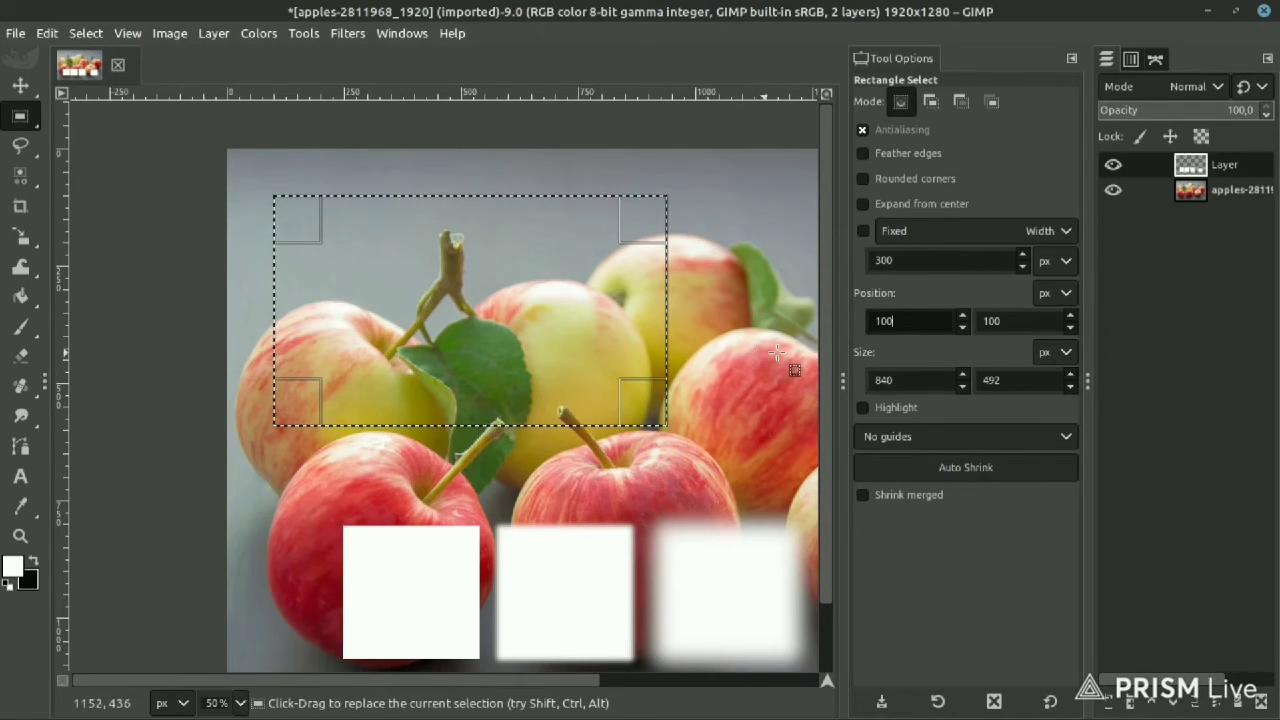
# - Set the selection size to 300 × 300 px
pyautogui.doubleClick(922, 380)
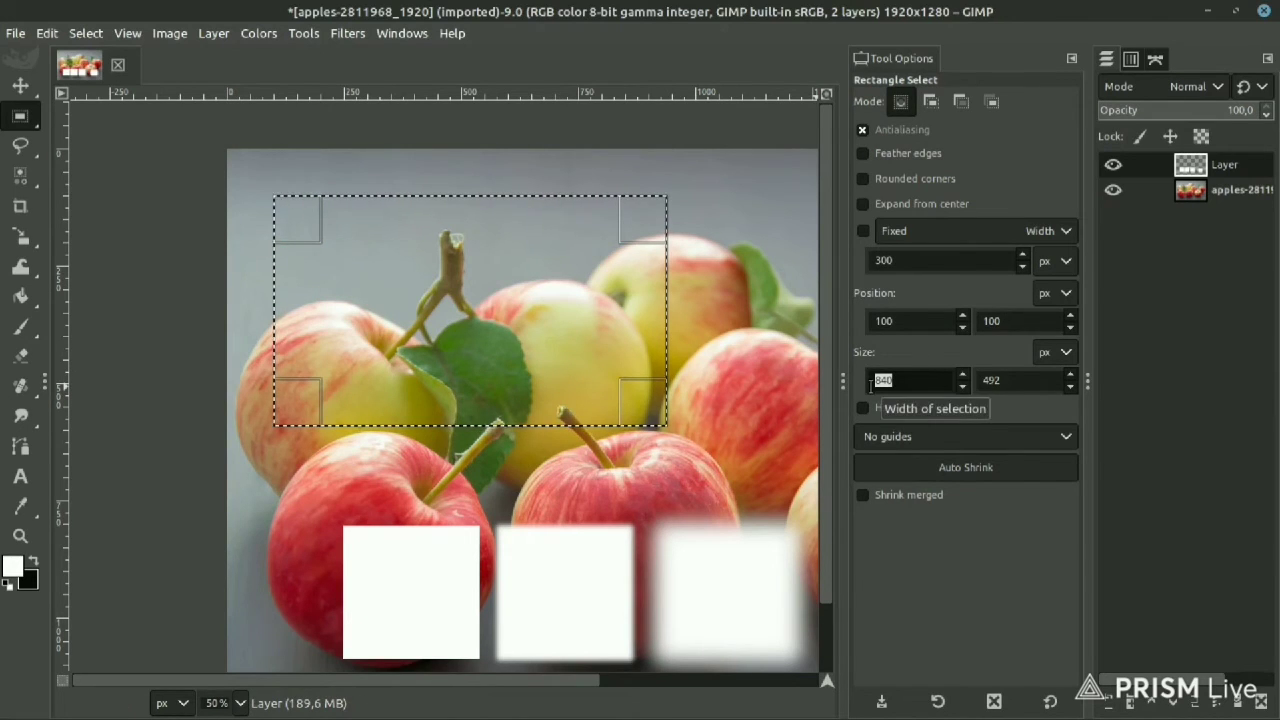
pyautogui.write('300')
pyautogui.press('Return')
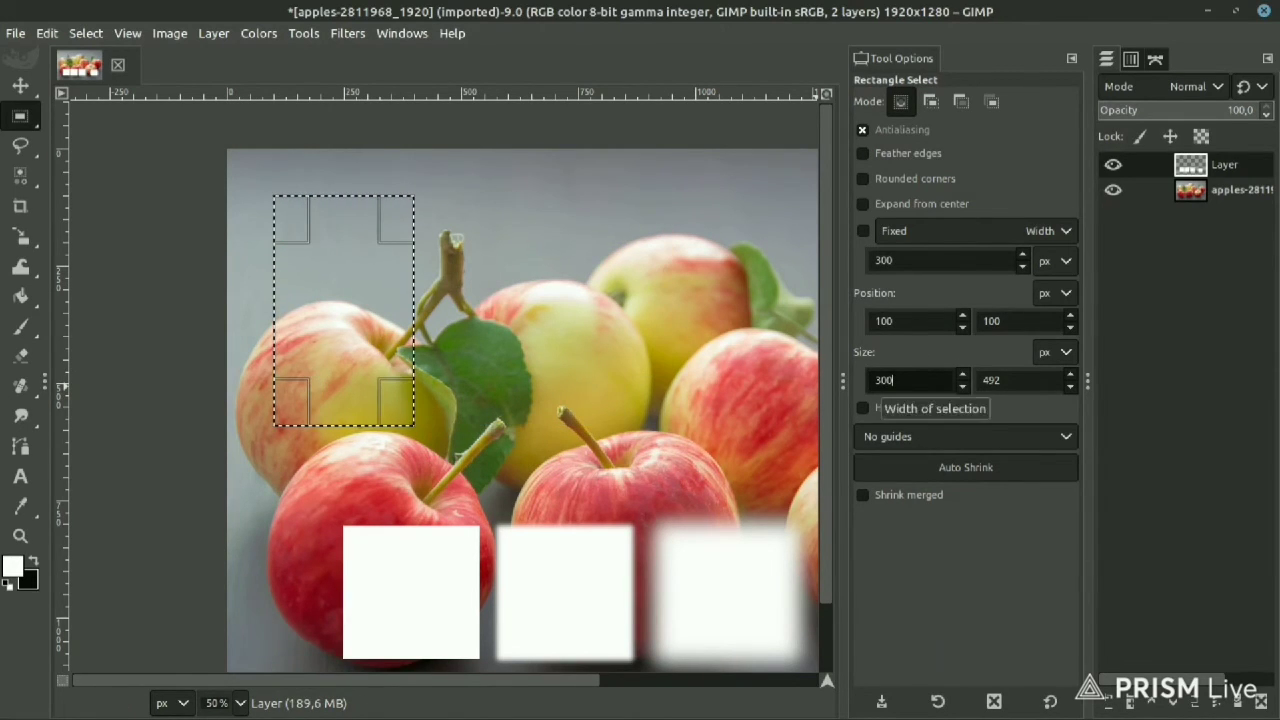
pyautogui.press('Tab')
pyautogui.write('300')
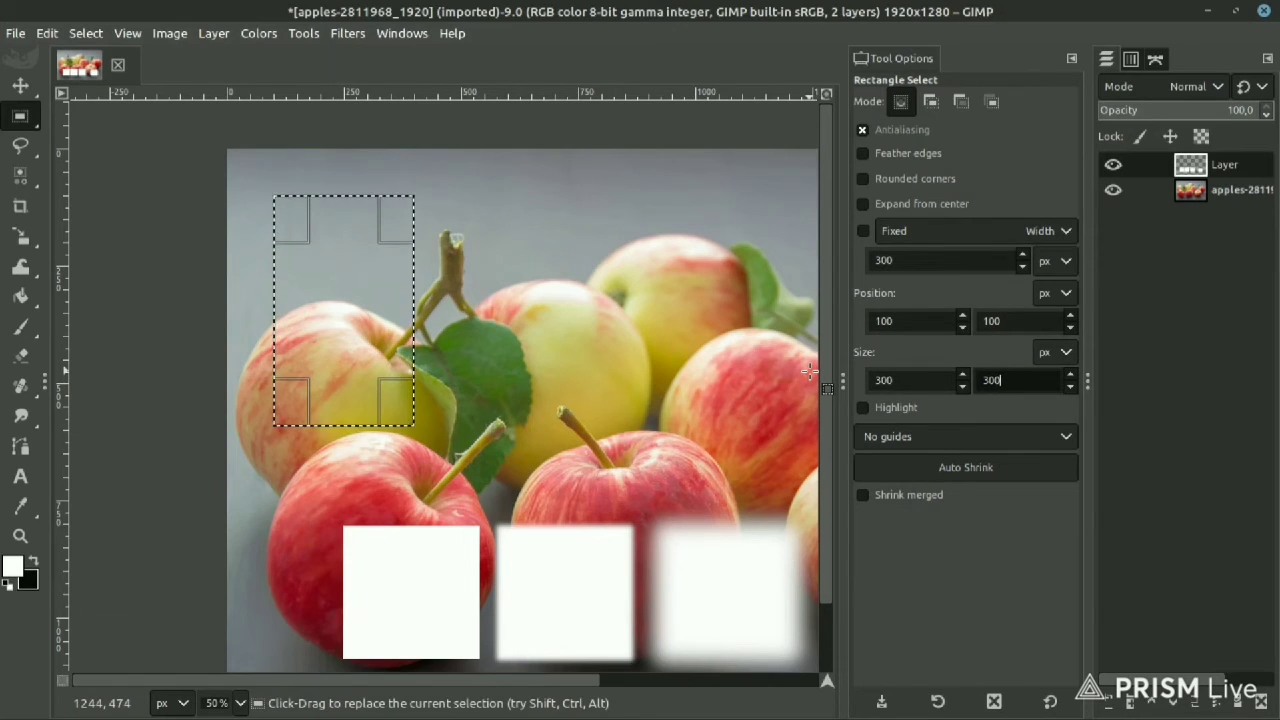
pyautogui.press('1')
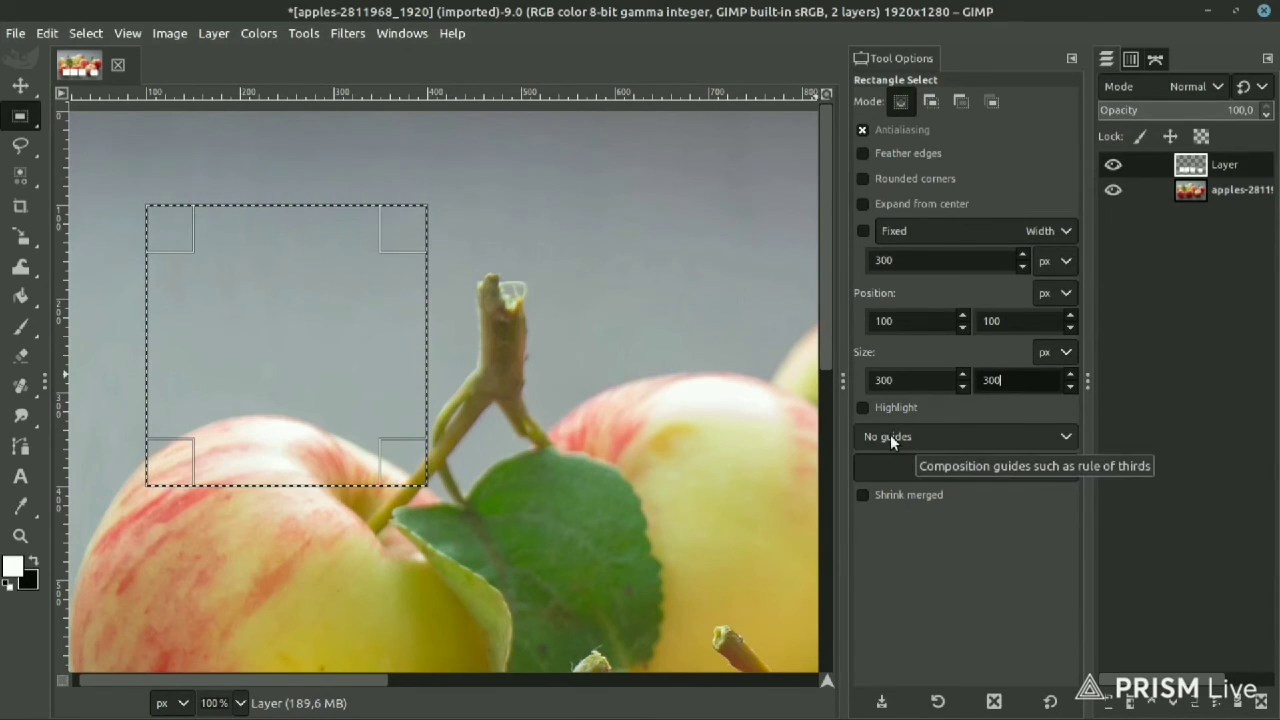
# - Turn on Highlight to dim outside the selection, then try several rectangle selections over the apples
pyautogui.click(863, 407)
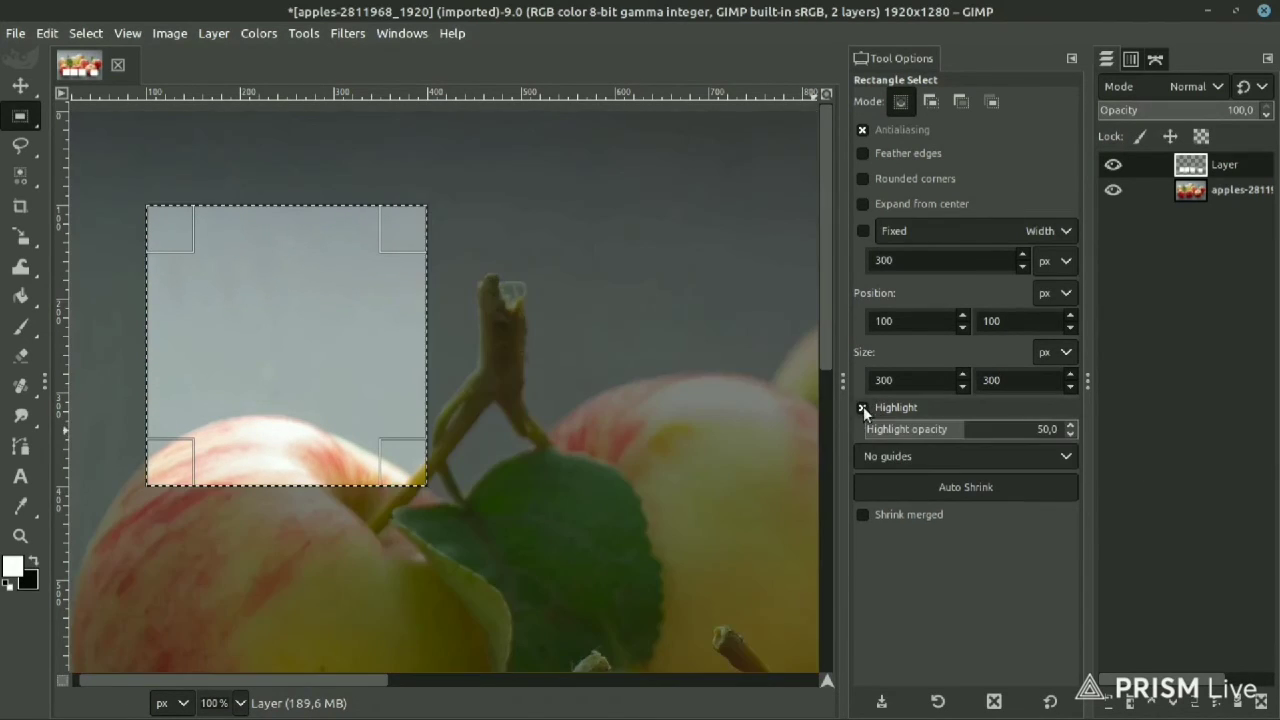
pyautogui.scroll(-2, 372, 320)
pyautogui.scroll(-2, 446, 338)
pyautogui.scroll(1, 580, 437)
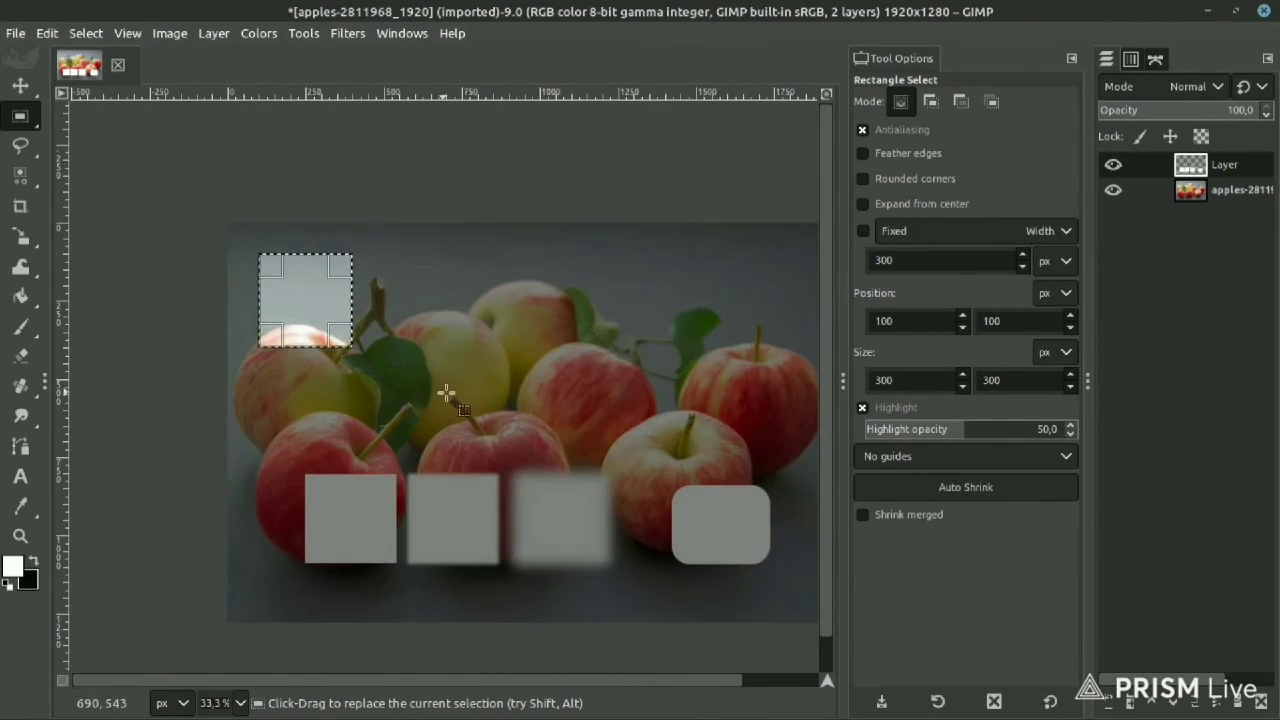
pyautogui.scroll(2, 639, 421)
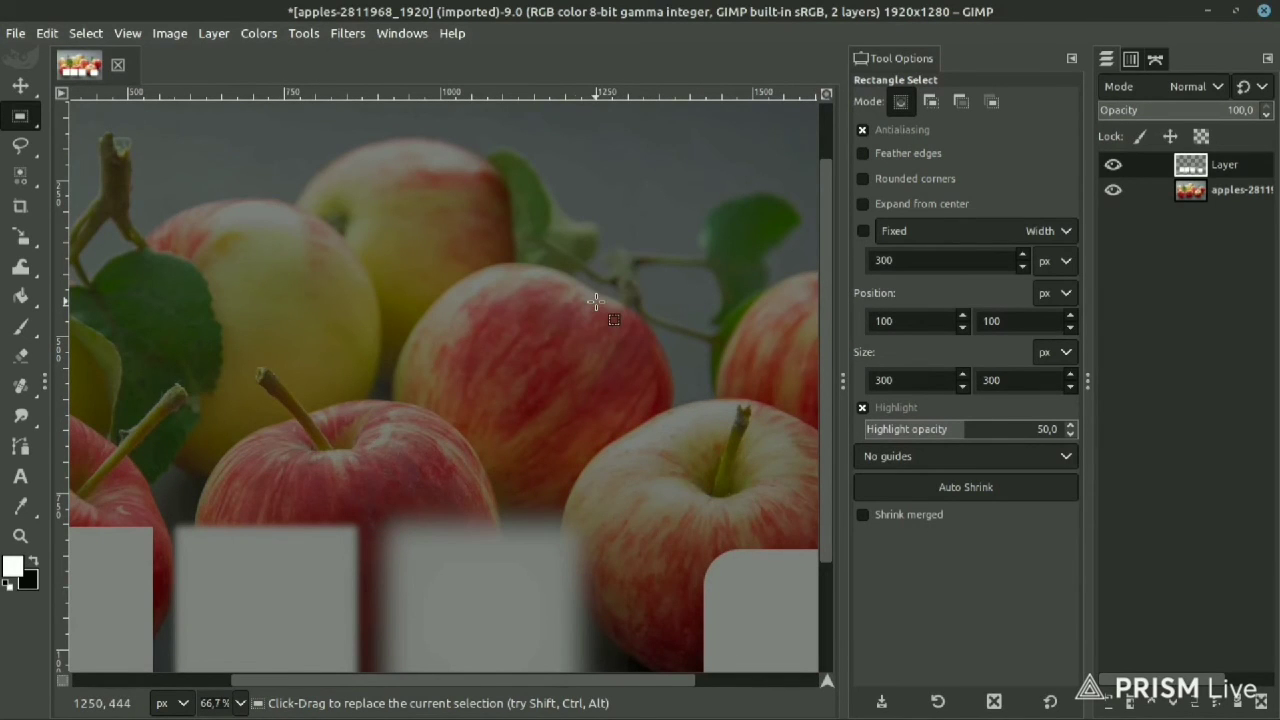
pyautogui.moveTo(642, 187); pyautogui.dragTo(386, 348)
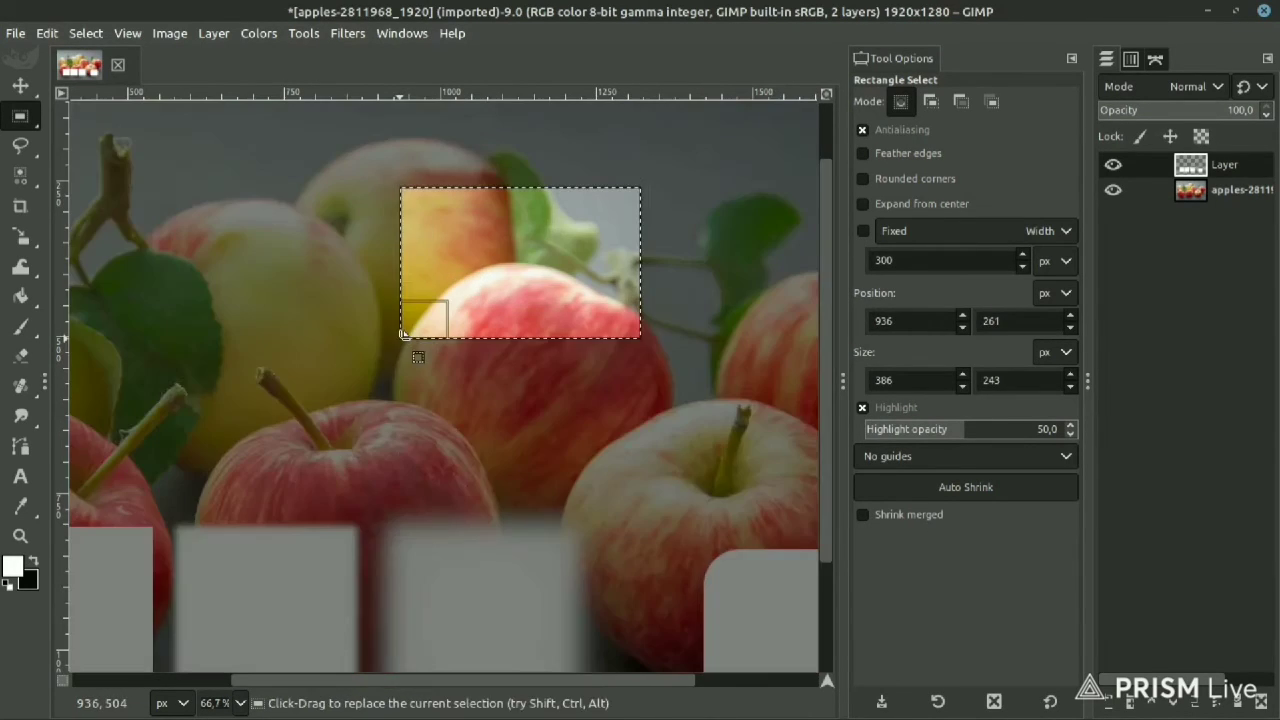
pyautogui.scroll(-3, 571, 354)
pyautogui.moveTo(514, 314); pyautogui.dragTo(634, 237)
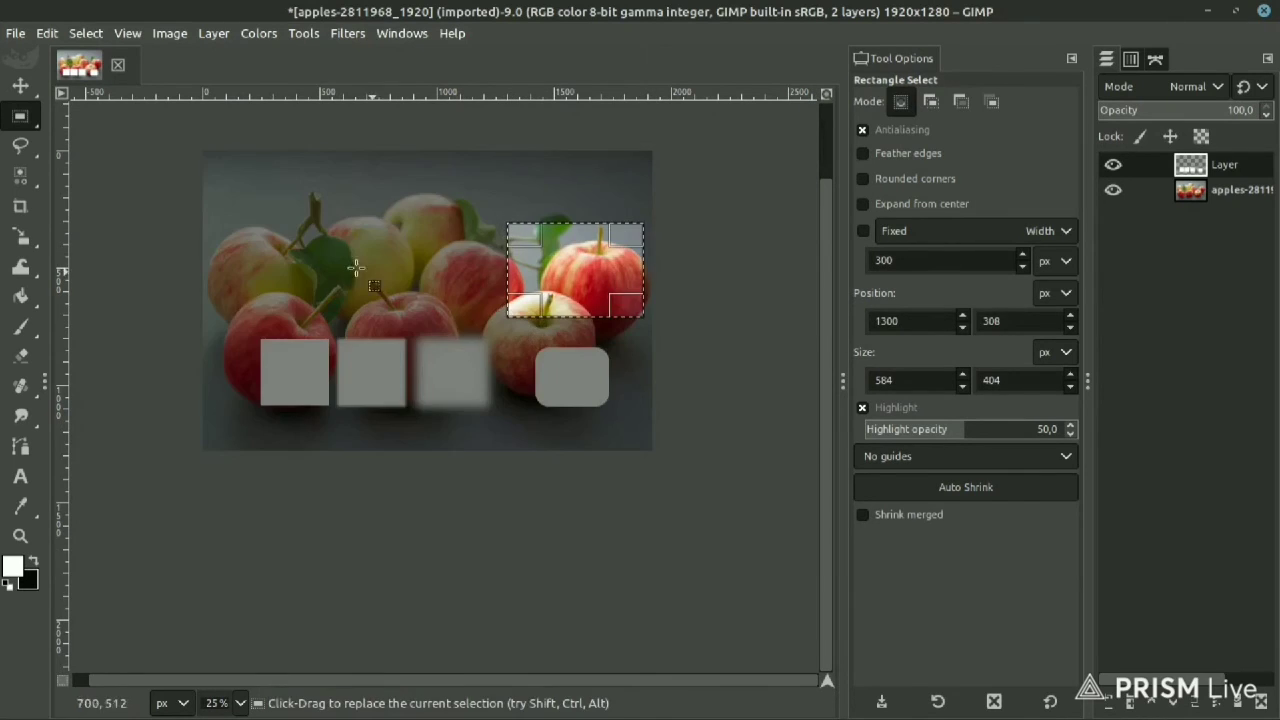
pyautogui.moveTo(224, 327); pyautogui.dragTo(347, 238)
pyautogui.scroll(2, 485, 225)
pyautogui.moveTo(534, 206); pyautogui.dragTo(337, 357)
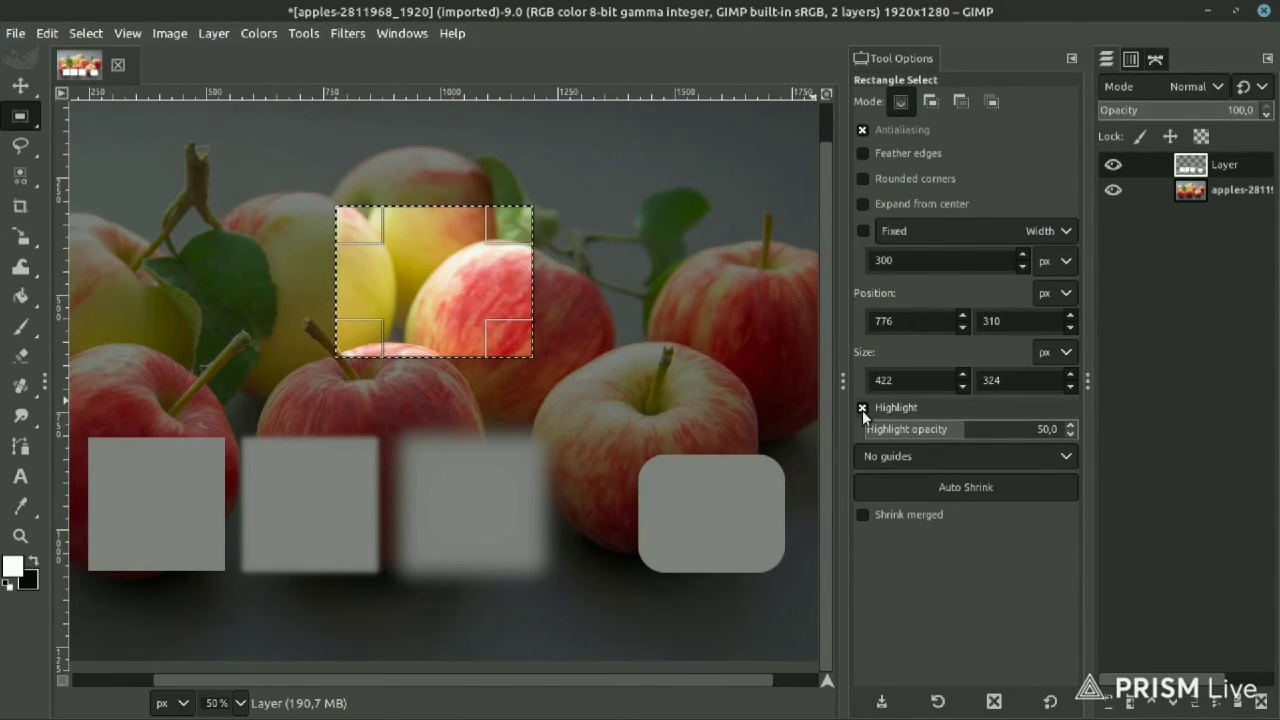
# - Lower highlight opacity to 25.9 and select a 444×332 area over the yellow apple
pyautogui.click(916, 429)
pyautogui.moveTo(660, 201); pyautogui.dragTo(410, 364)
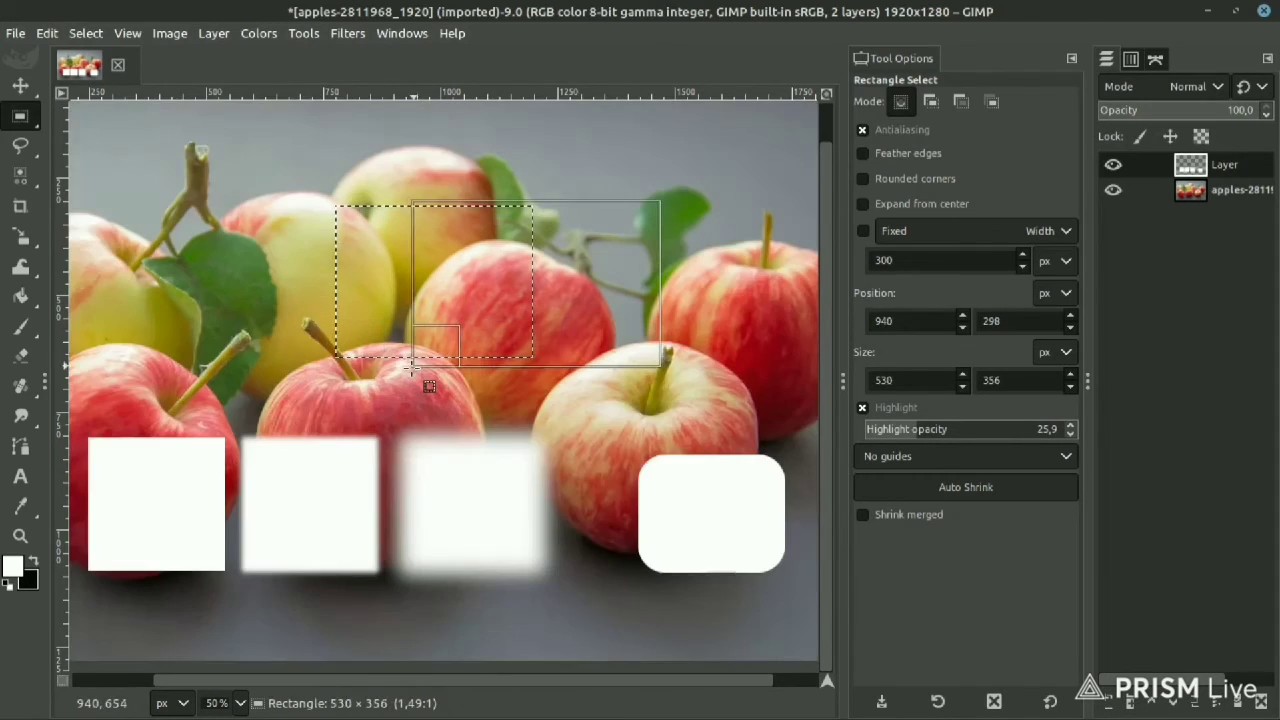
pyautogui.moveTo(221, 275); pyautogui.dragTo(428, 429)
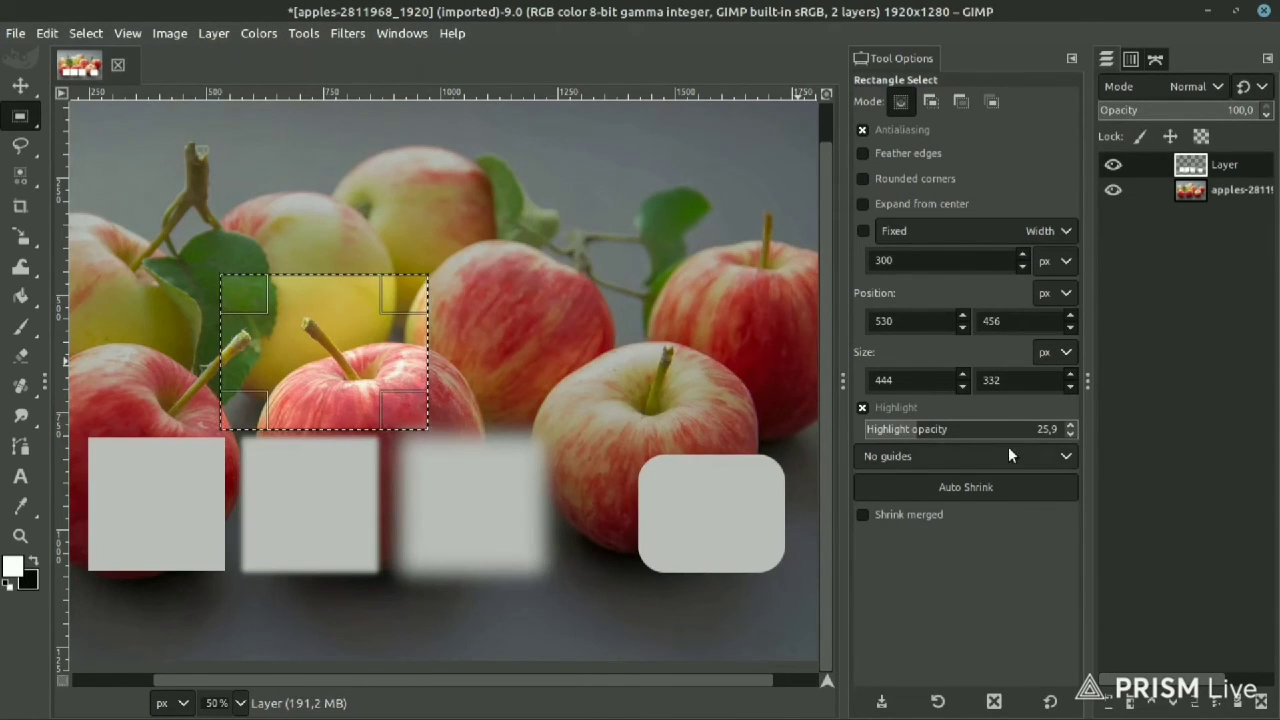
pyautogui.click(1057, 457)
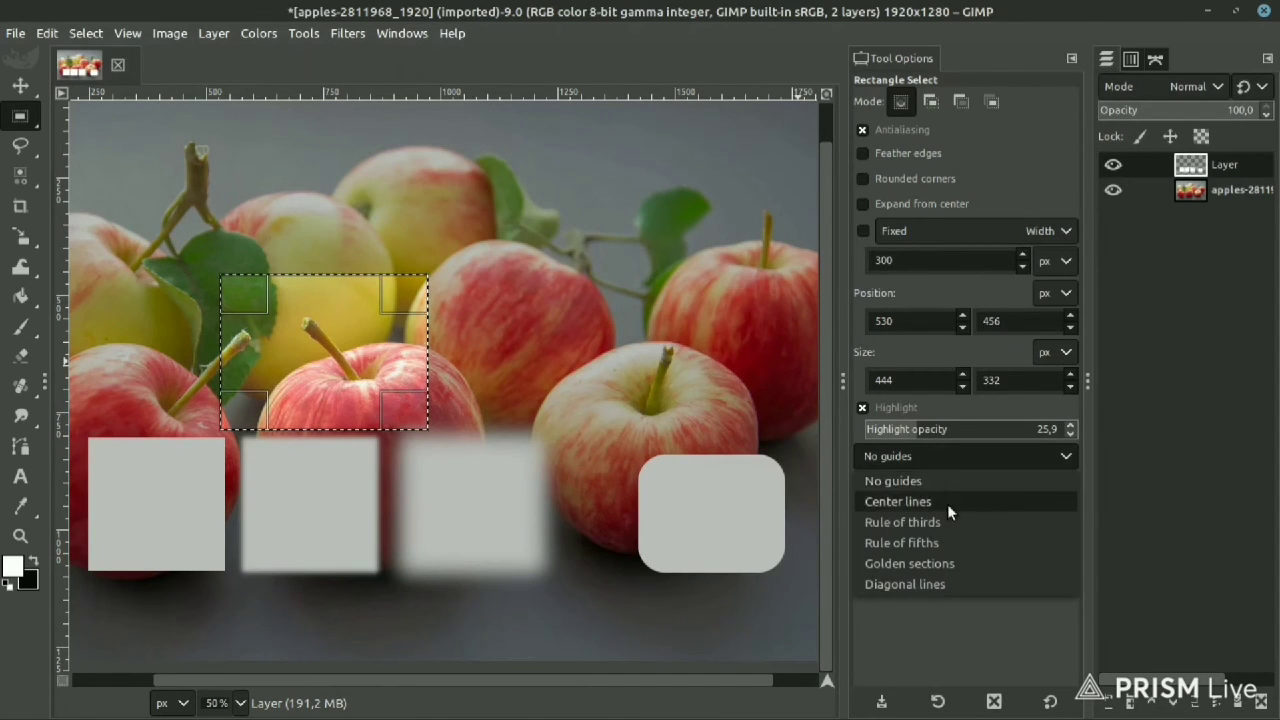
# - Preview Center lines, Rule of thirds and Rule of fifths guides inside the selection
pyautogui.click(918, 503)
pyautogui.keyDown('ctrl'); pyautogui.scroll(2, 320, 316); pyautogui.keyUp('ctrl')
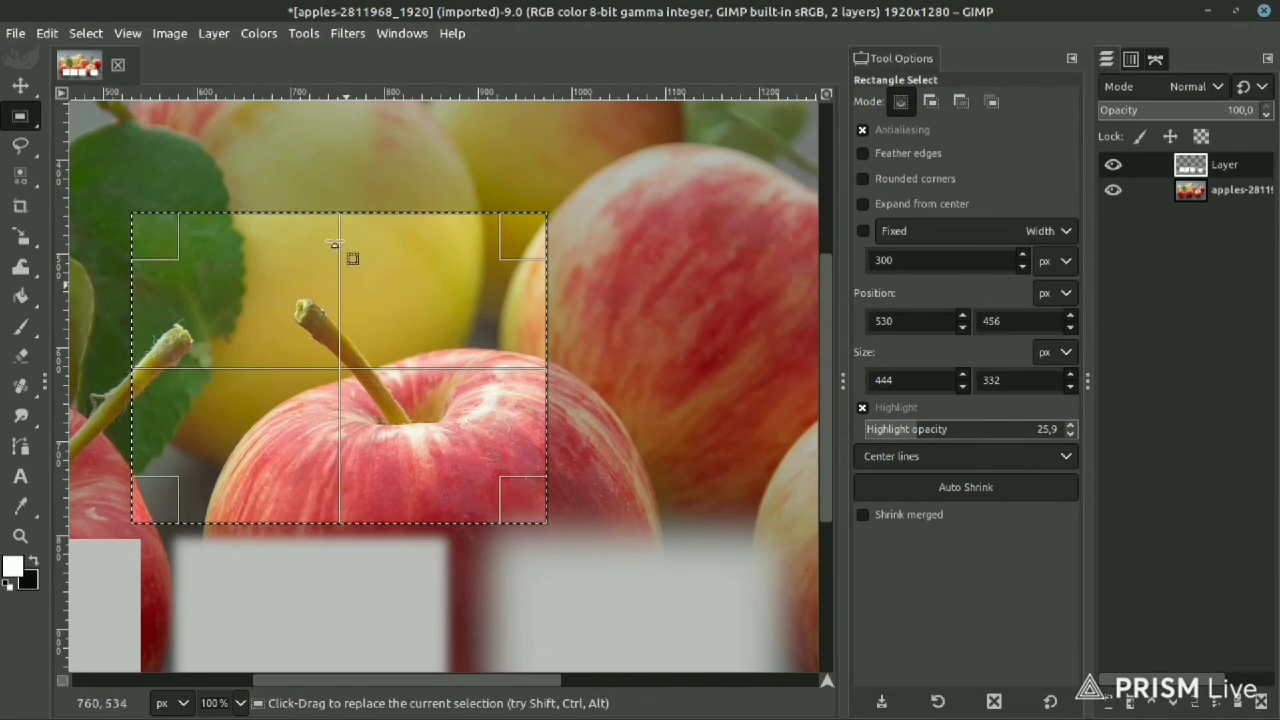
pyautogui.click(1054, 455)
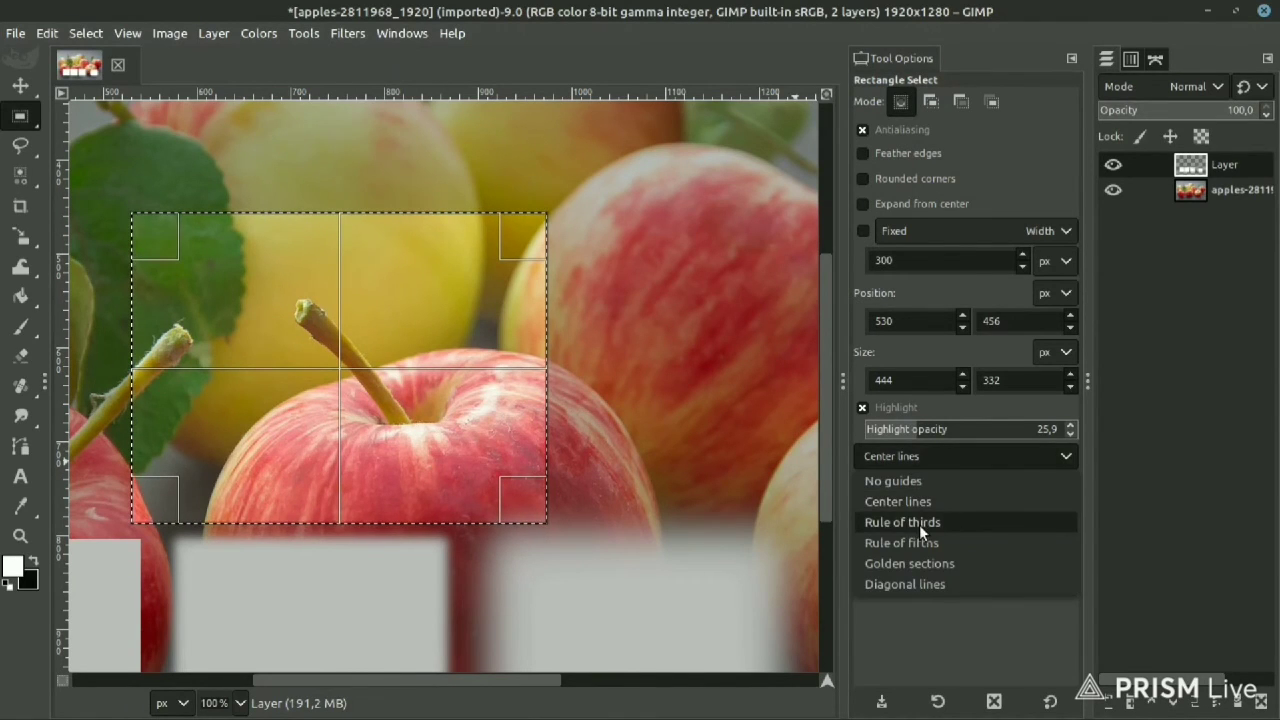
pyautogui.click(919, 524)
pyautogui.click(1058, 460)
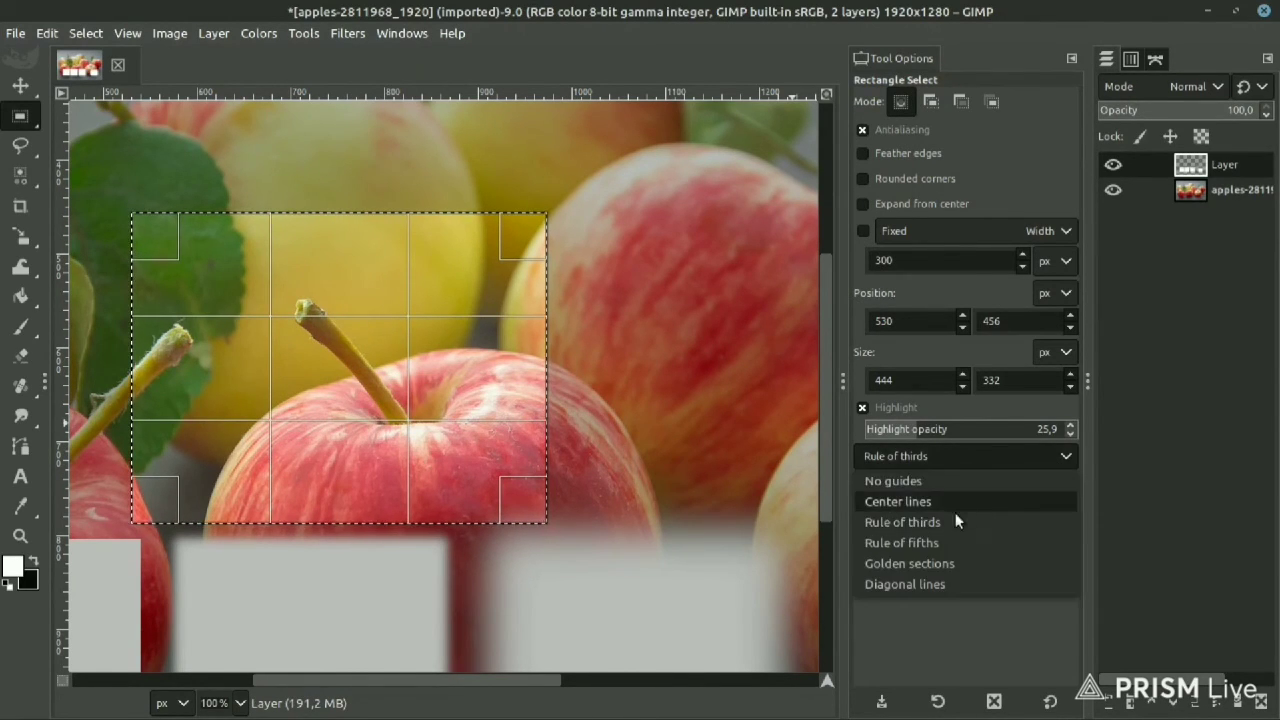
pyautogui.click(938, 545)
# - Switch the selection's composition guides to Golden sections
pyautogui.click(1065, 457)
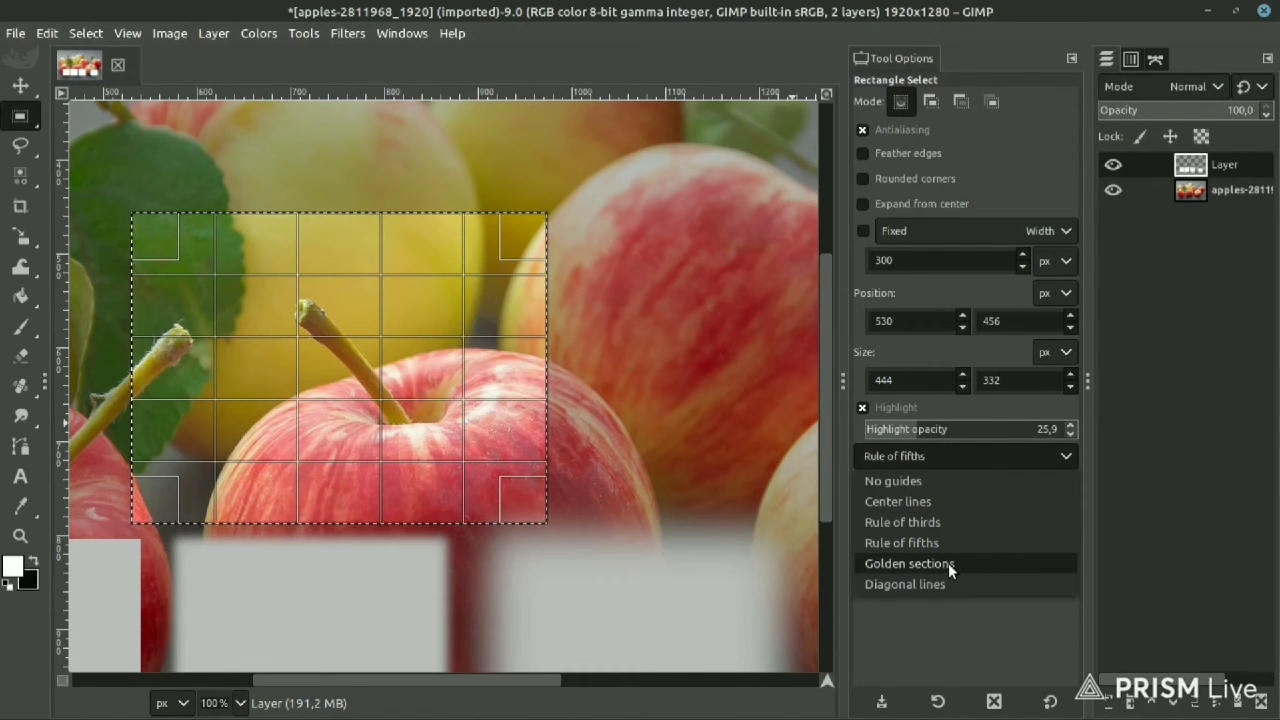
pyautogui.click(952, 565)
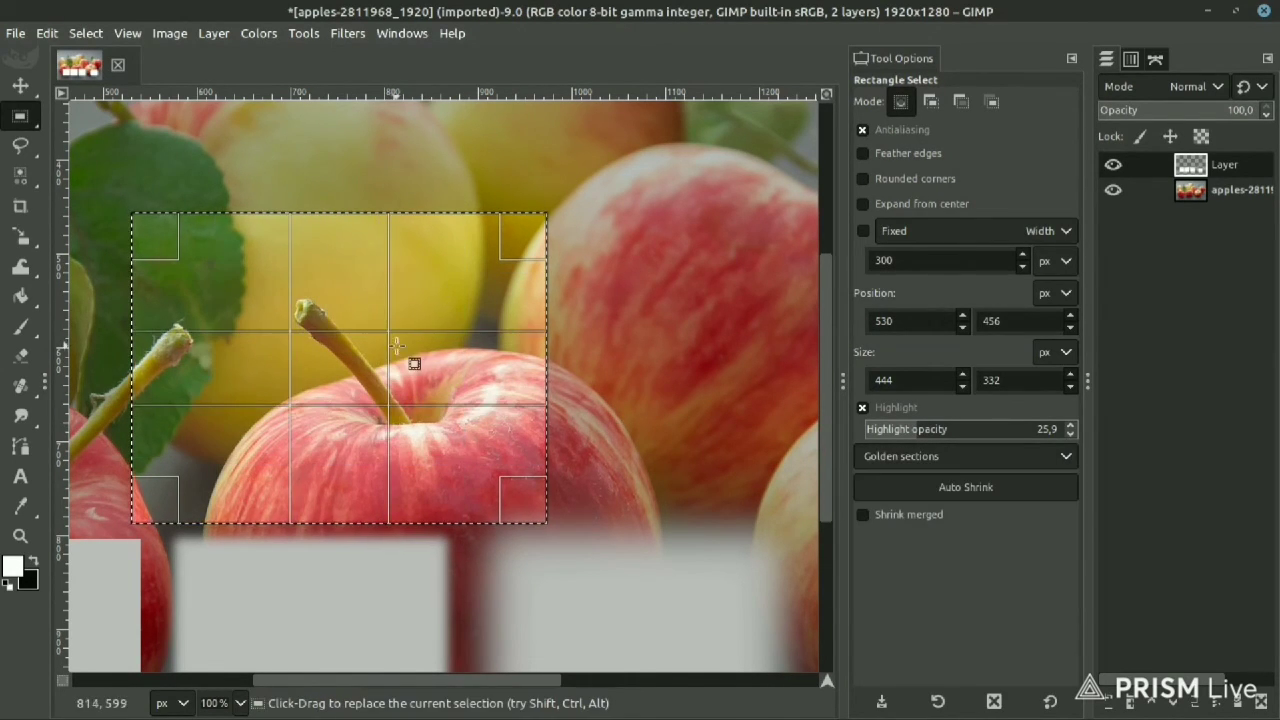
pyautogui.scroll(-3, 514, 394)
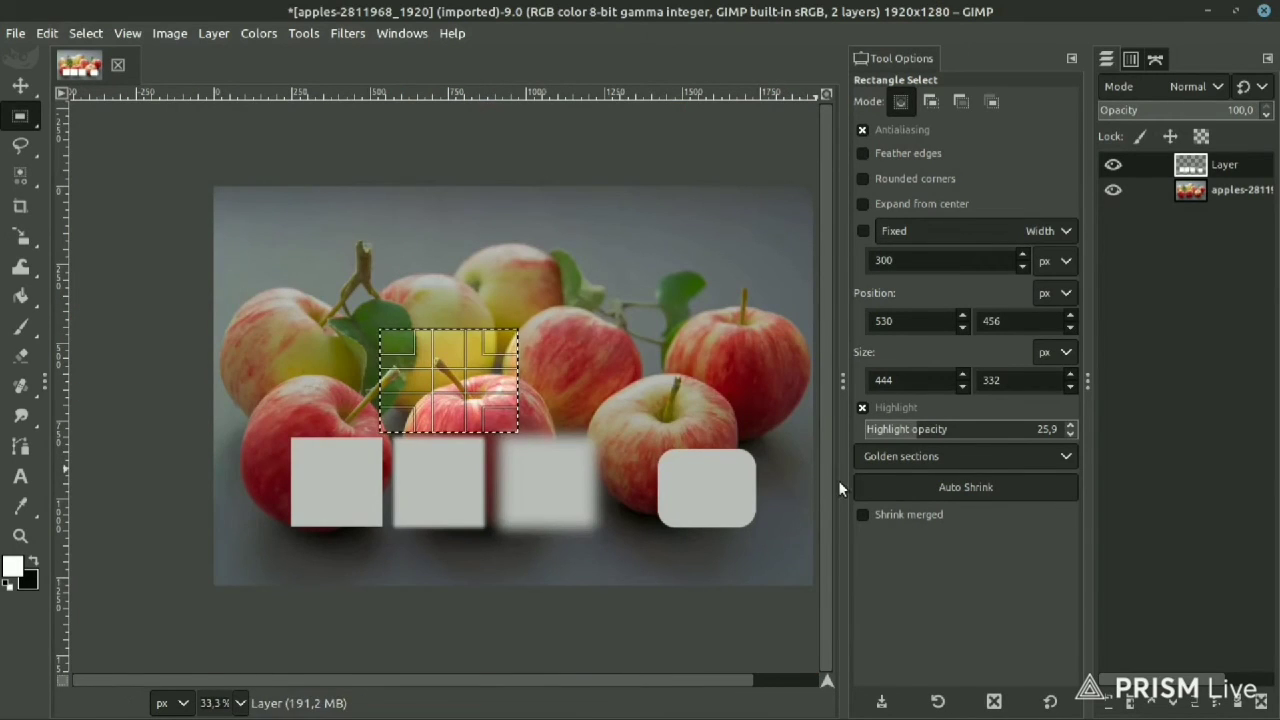
pyautogui.scroll(-1, 343, 440)
pyautogui.scroll(-1, 360, 430)
pyautogui.scroll(3, 402, 412)
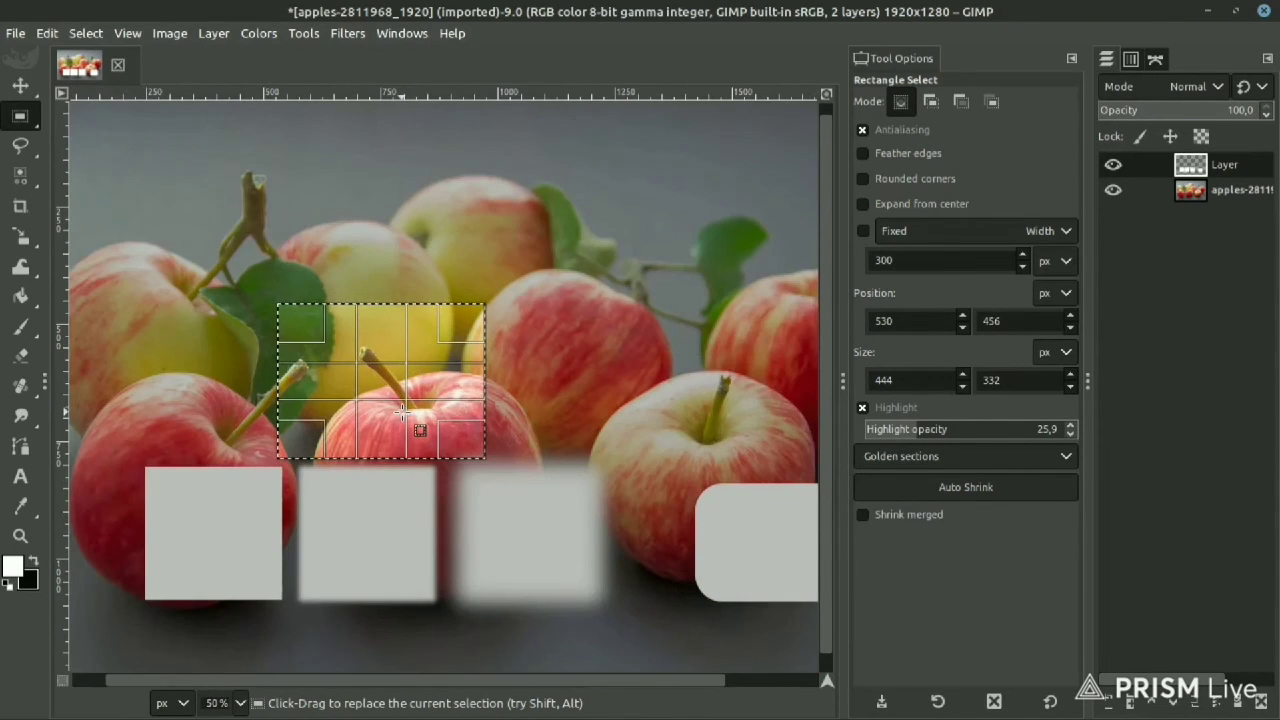
pyautogui.scroll(-1, 402, 412)
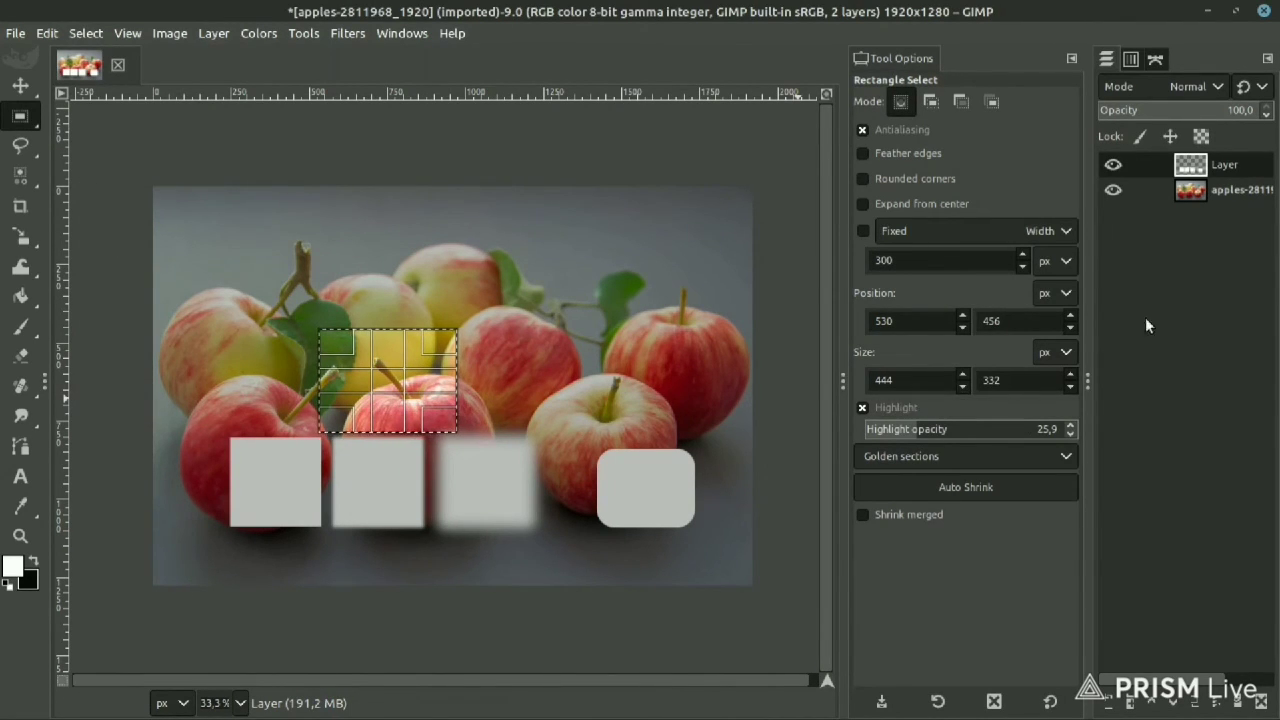
# - Turn off the highlight and enable feathered edges with a radius of about 20
pyautogui.click(862, 407)
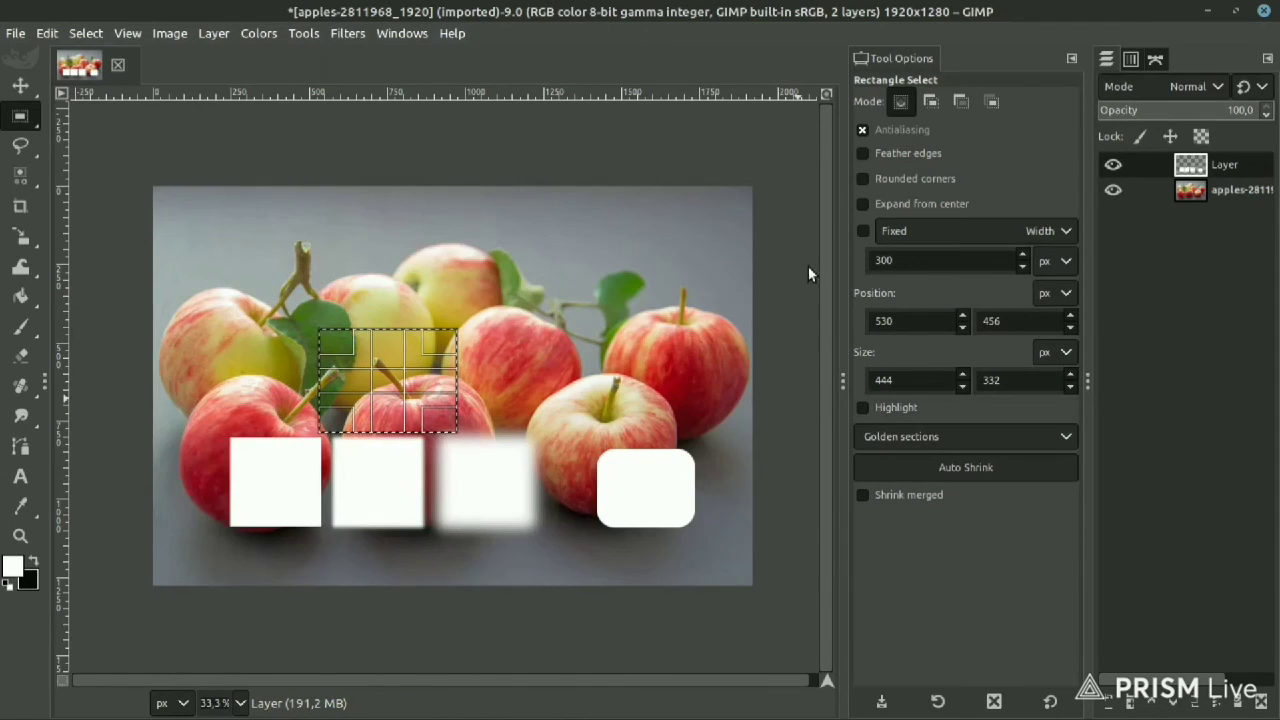
pyautogui.click(864, 153)
pyautogui.moveTo(923, 180); pyautogui.dragTo(905, 180)
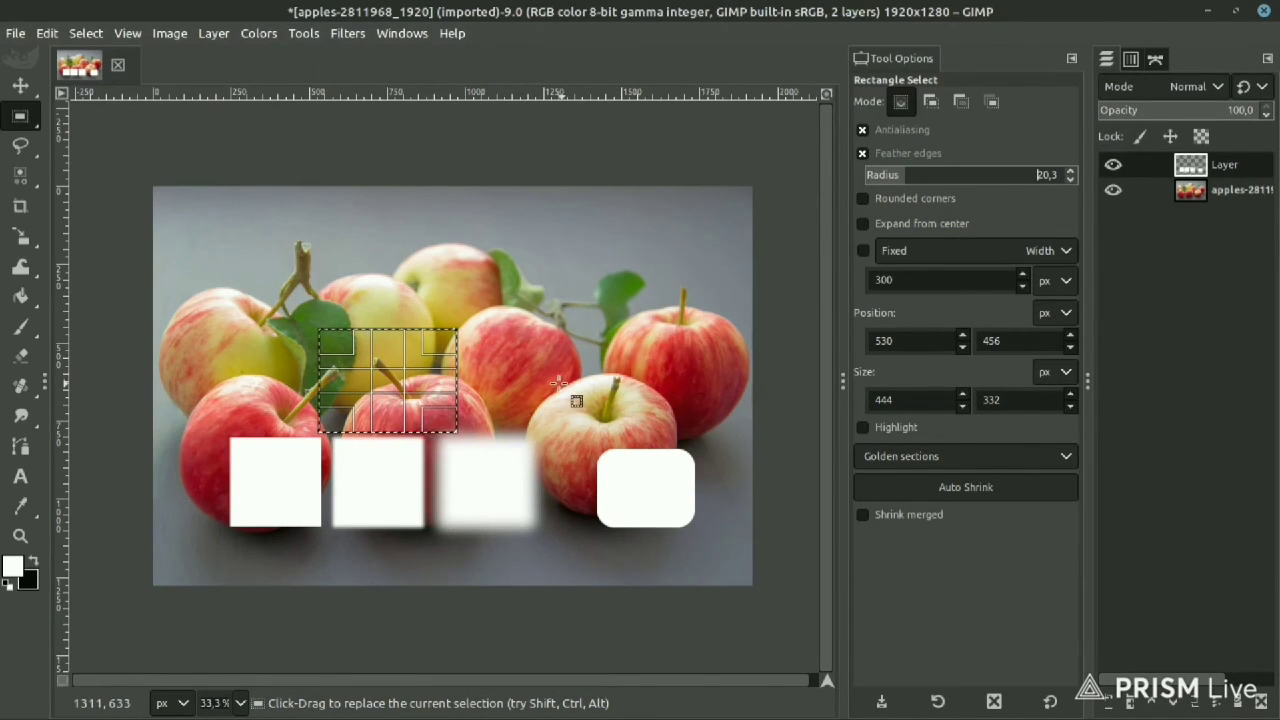
# - Clear the selection with Select > None and delete the white-squares layer
pyautogui.click(120, 34)
pyautogui.press('Escape')
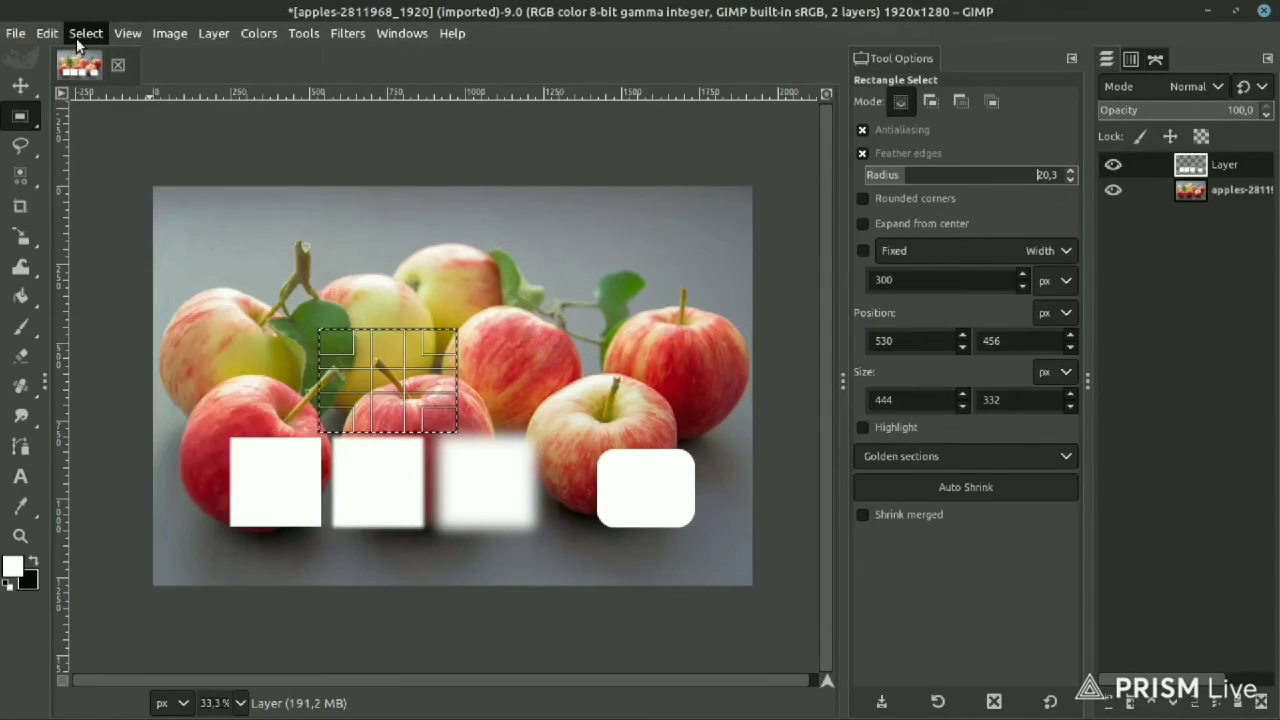
pyautogui.click(82, 35)
pyautogui.click(105, 83)
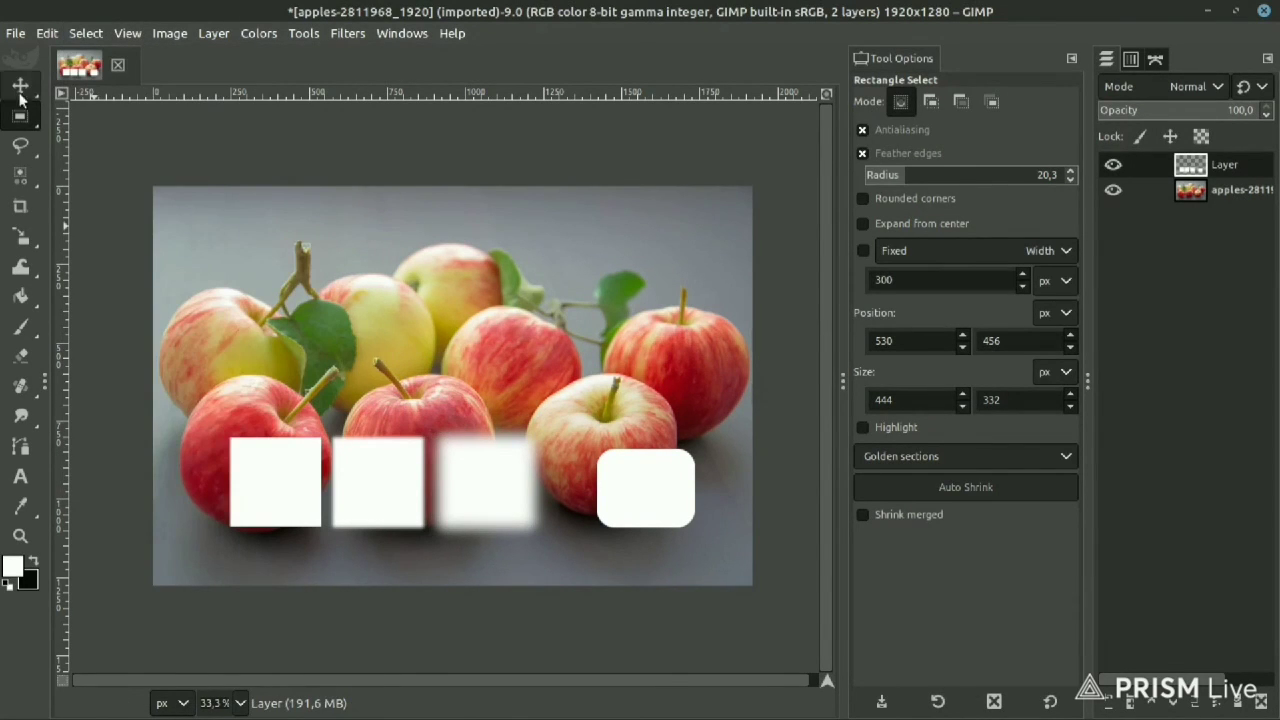
pyautogui.click(20, 86)
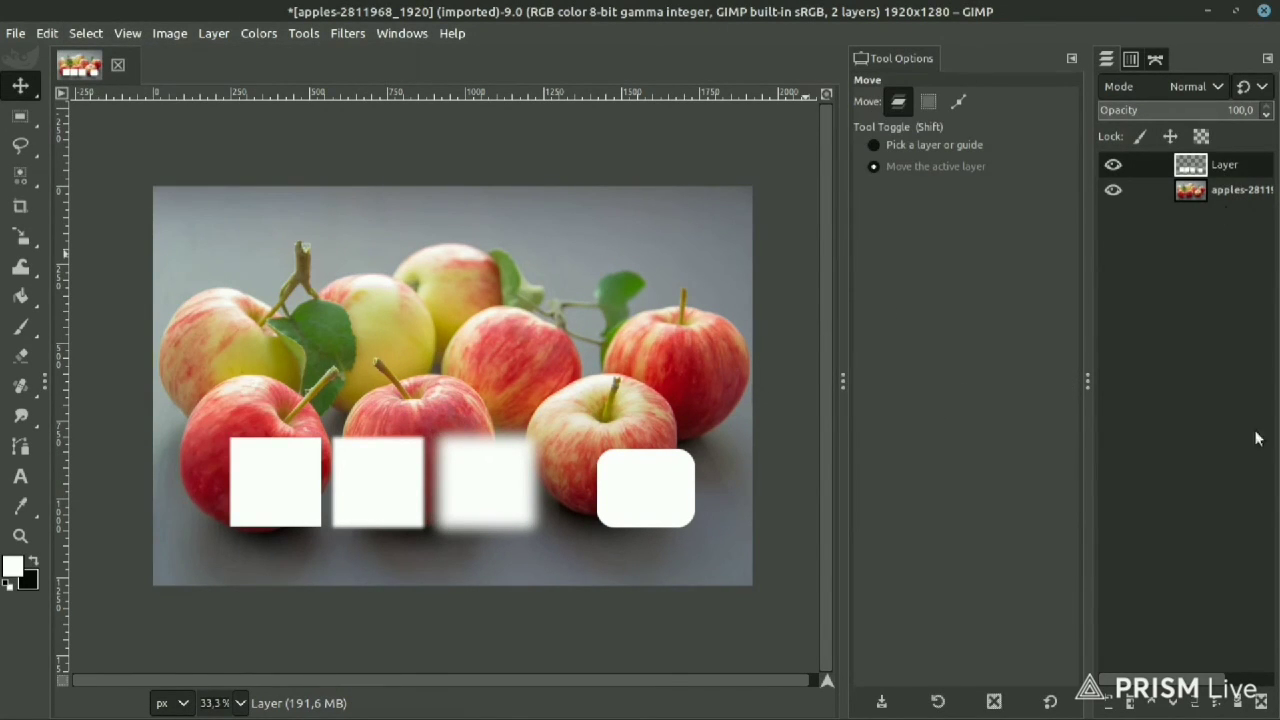
pyautogui.click(1264, 699)
pyautogui.scroll(-3, 414, 391)
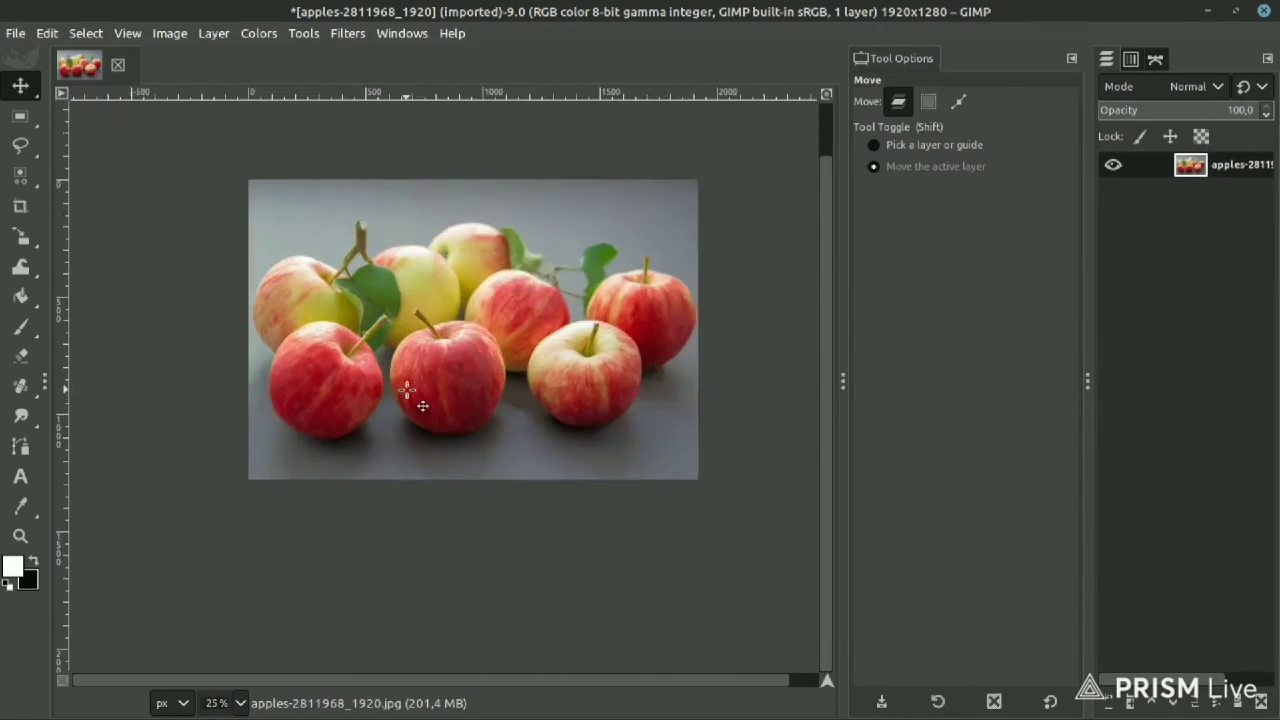
pyautogui.click(20, 116)
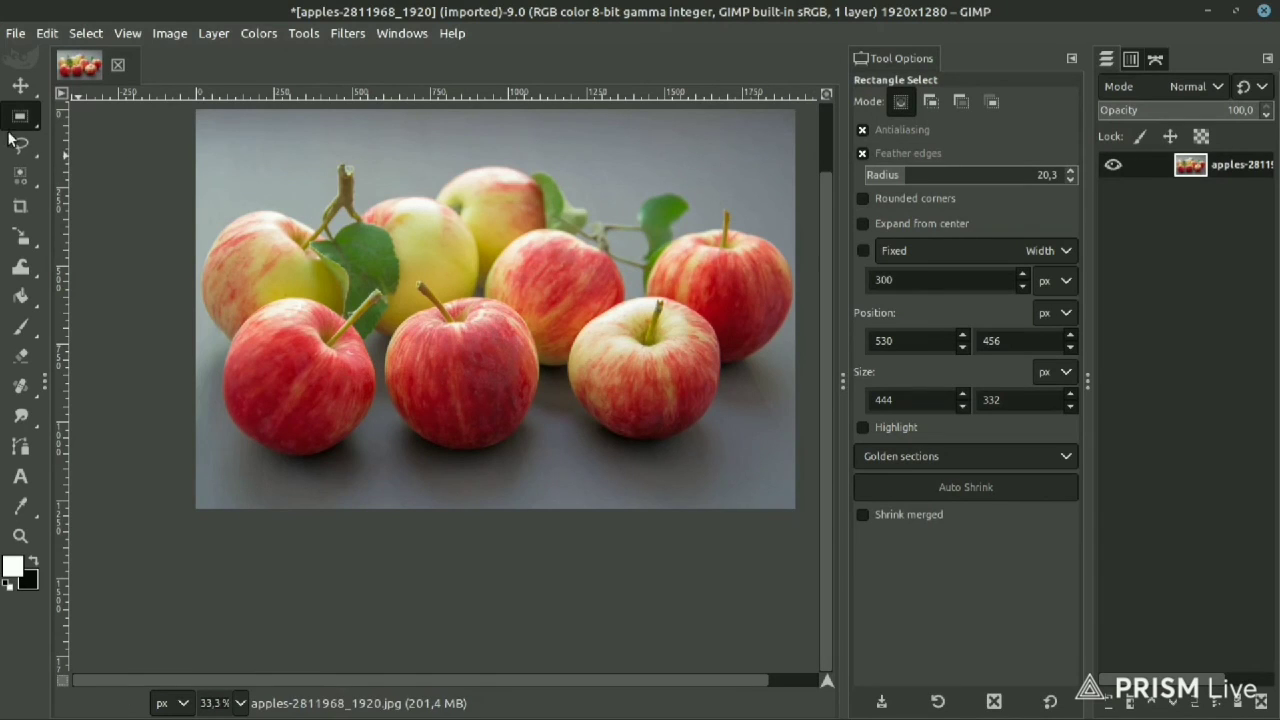
pyautogui.click(85, 143)
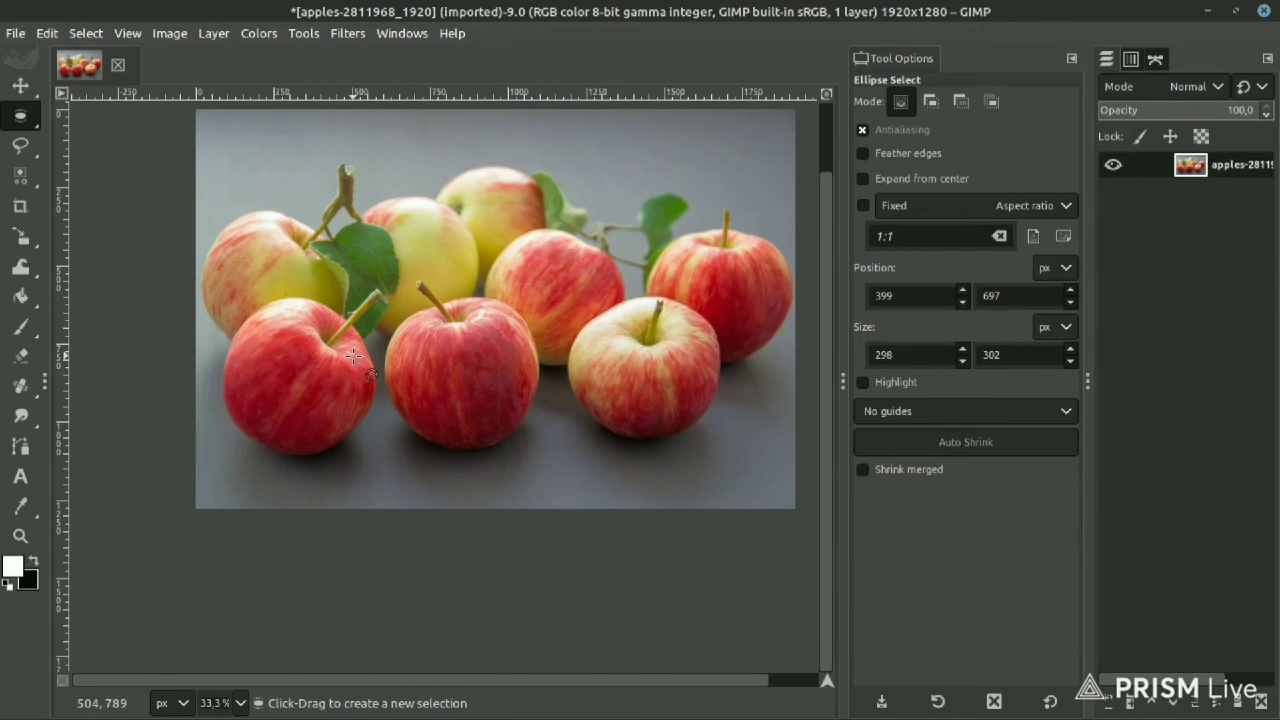
pyautogui.click(91, 114)
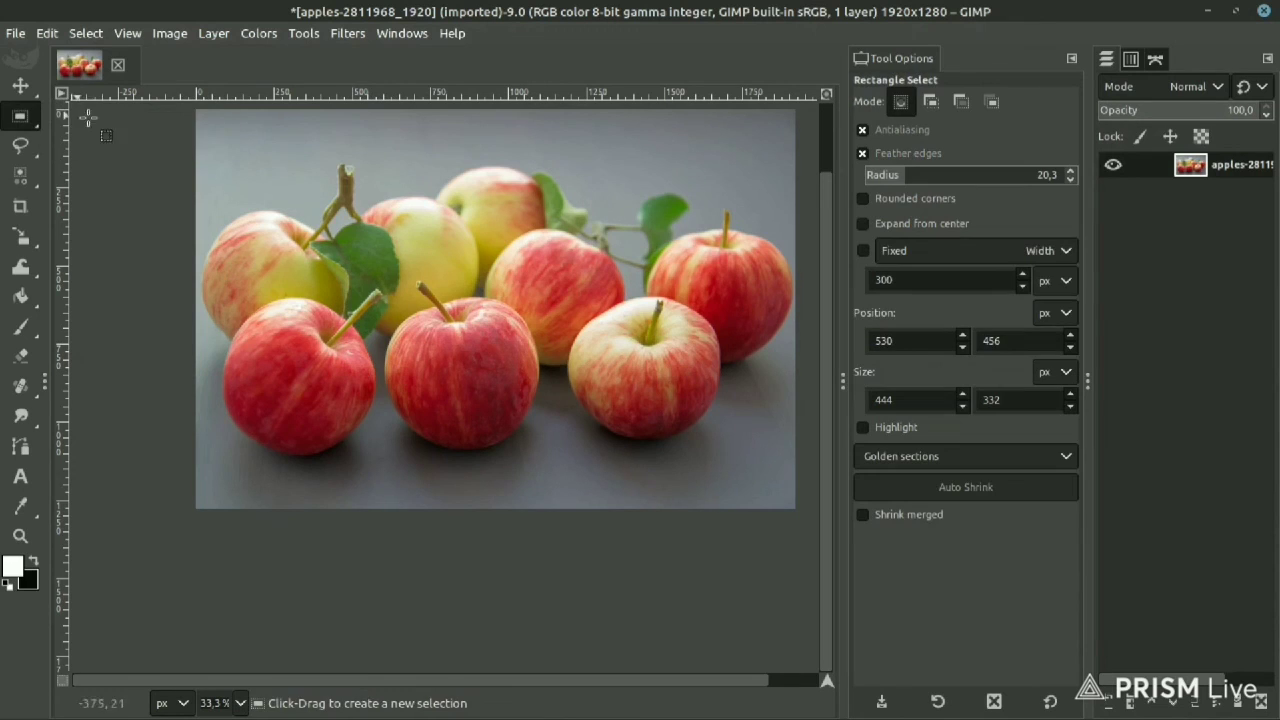
pyautogui.moveTo(364, 226); pyautogui.dragTo(490, 324)
pyautogui.moveTo(637, 320); pyautogui.dragTo(455, 196)
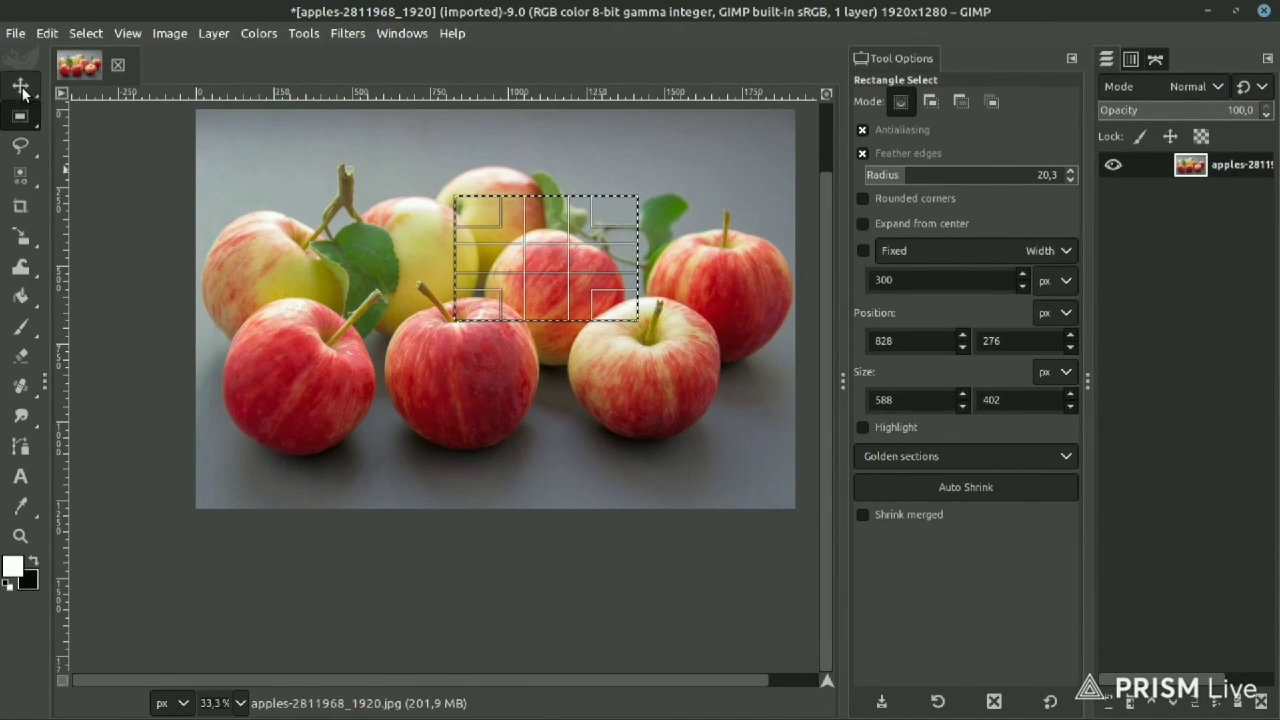
pyautogui.moveTo(20, 86)
pyautogui.click(87, 88)
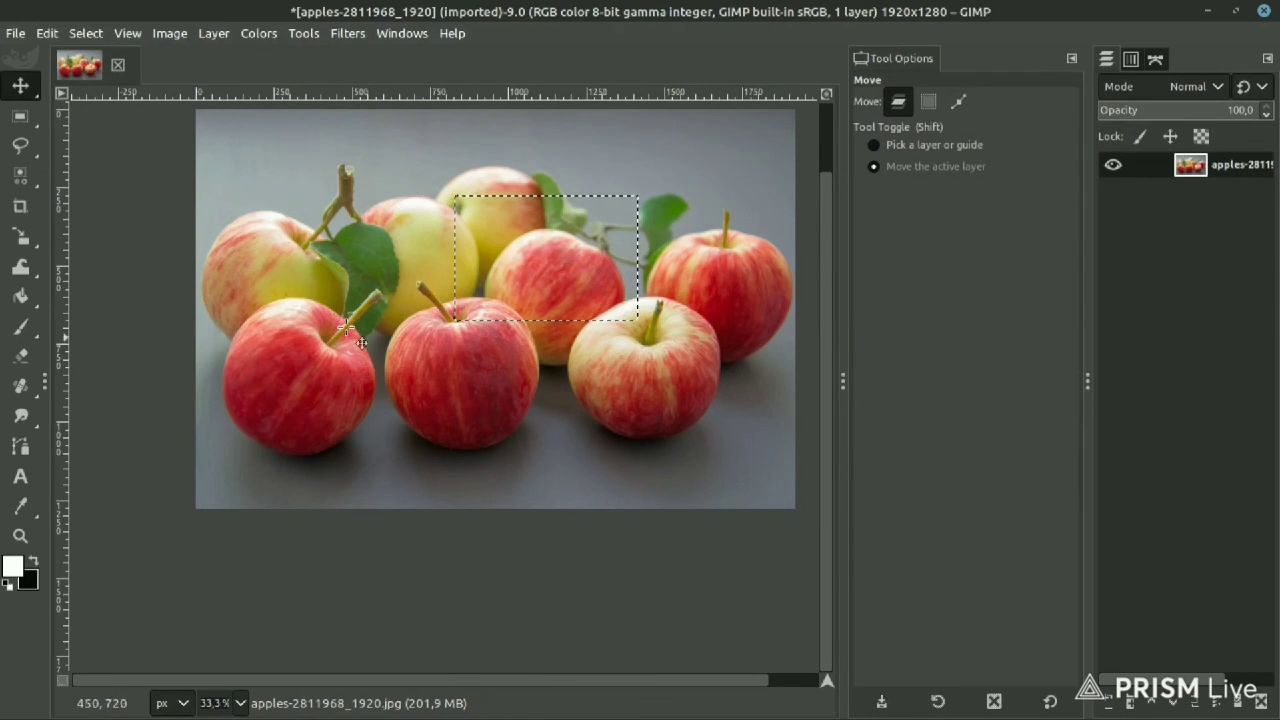
pyautogui.hotkey('ctrl', 's')
pyautogui.click(830, 617)
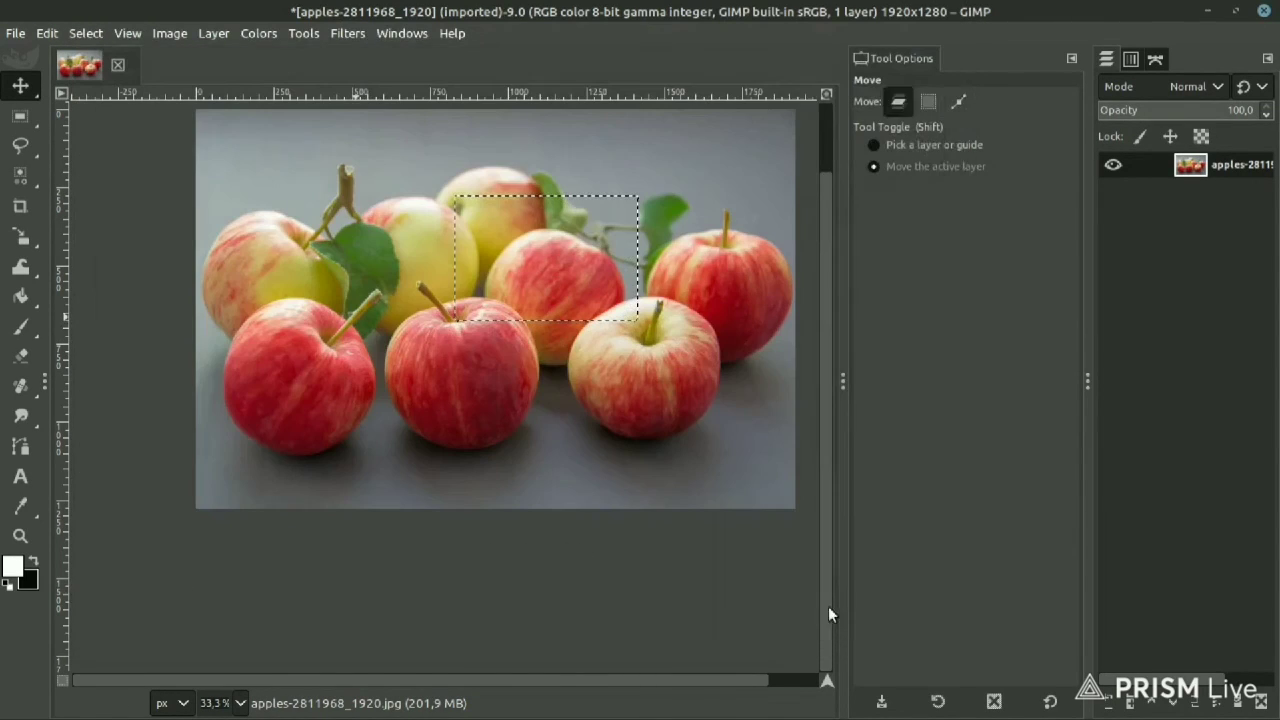
pyautogui.hotkey('ctrl', 'shift', 'a')
# - Draw a closed curved path from the yellow apple around the front-centre apple and convert it to a selection
pyautogui.click(24, 450)
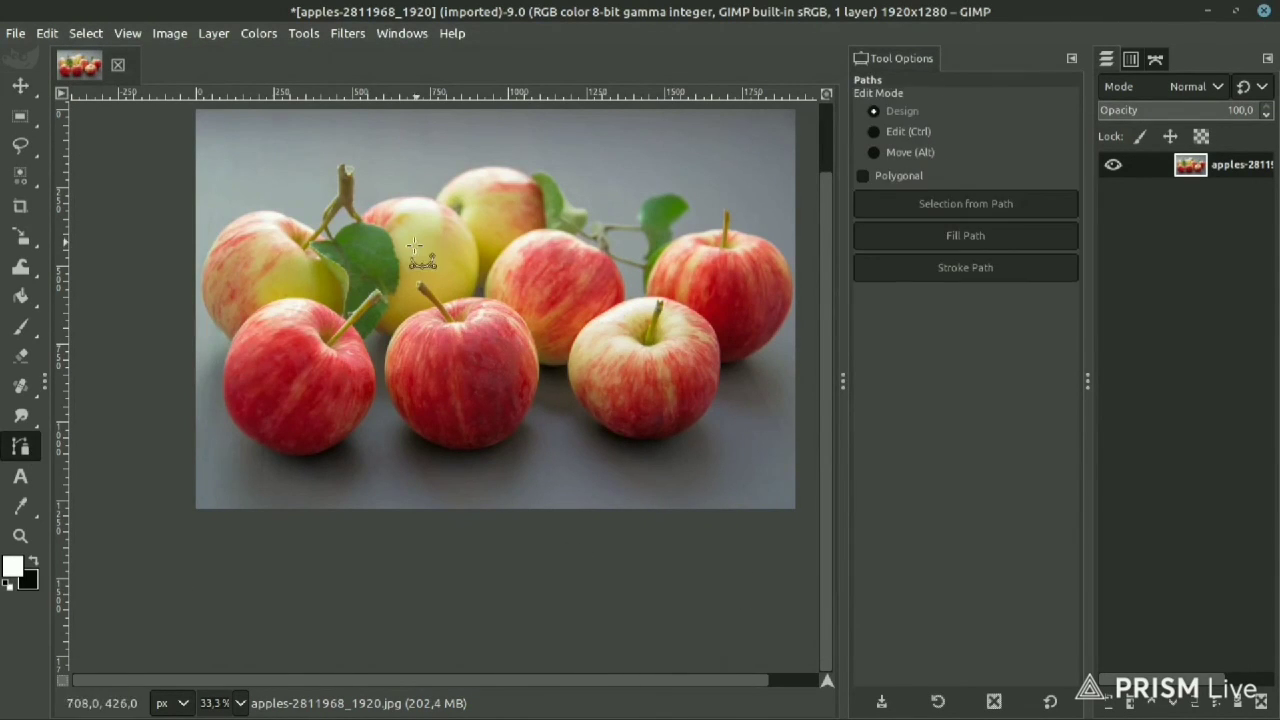
pyautogui.click(280, 333)
pyautogui.click(444, 240)
pyautogui.moveTo(510, 422); pyautogui.dragTo(381, 387)
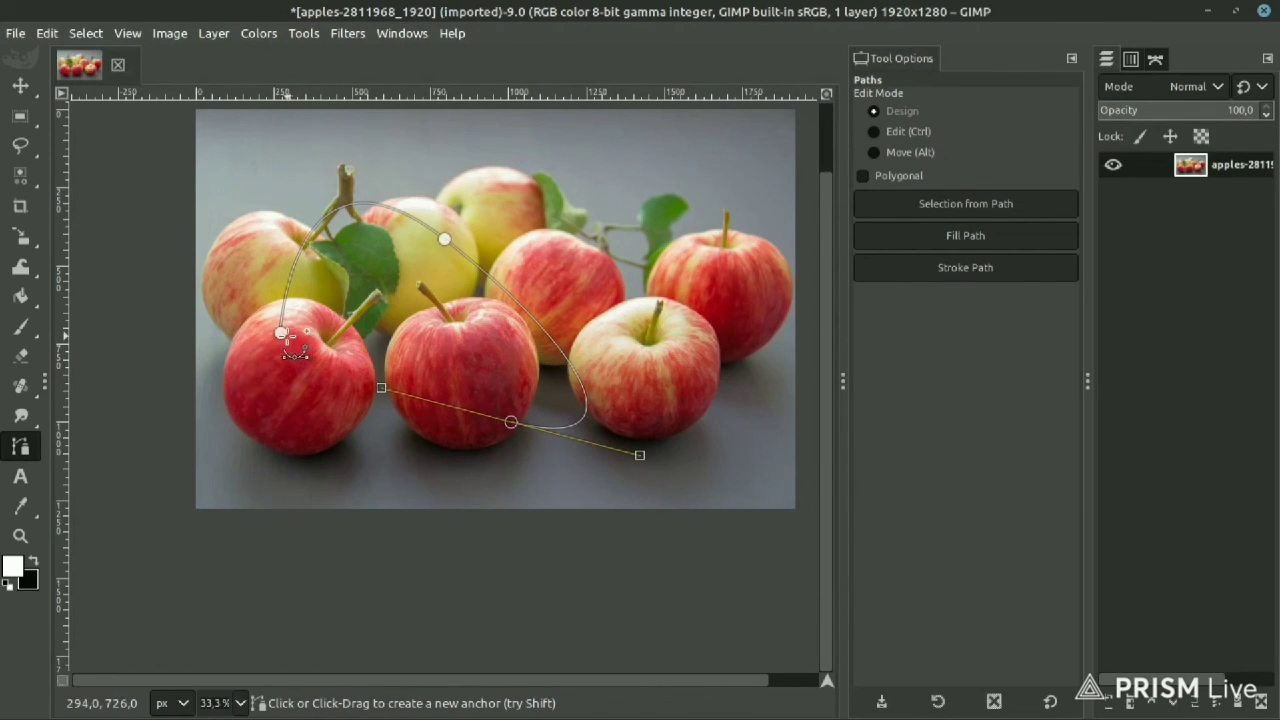
pyautogui.click(281, 333)
pyautogui.press('Return')
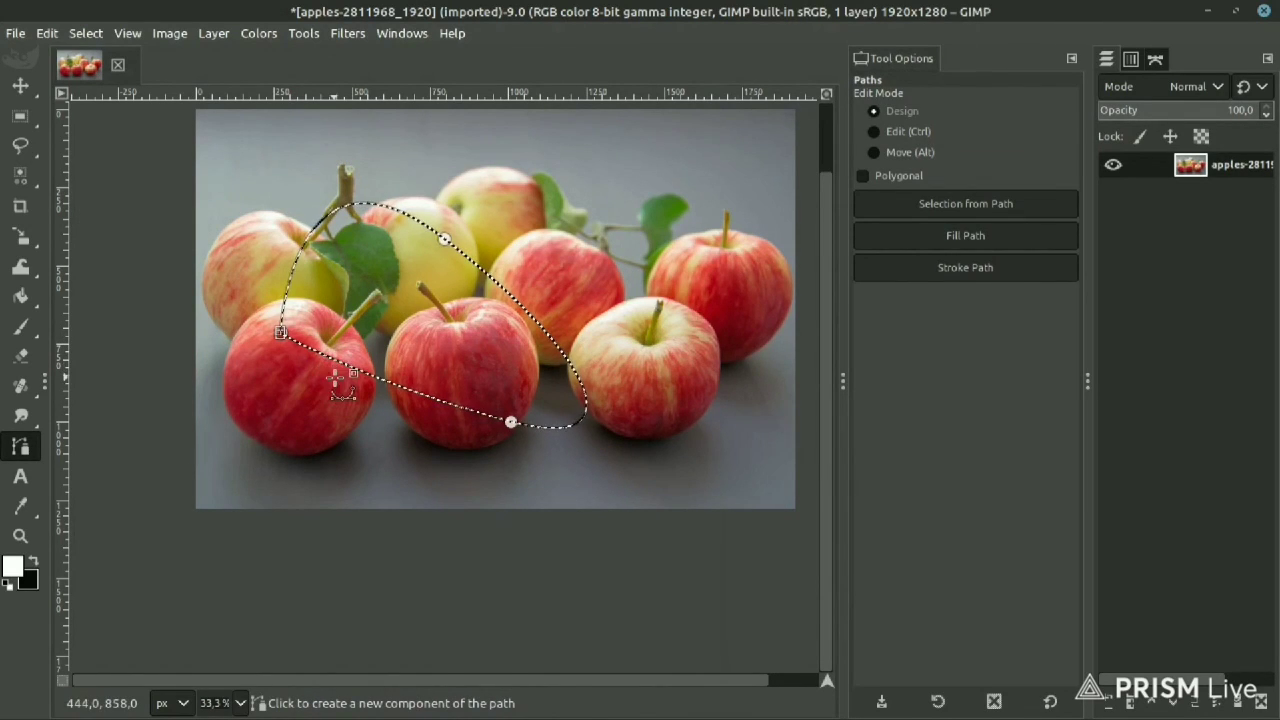
pyautogui.click(20, 86)
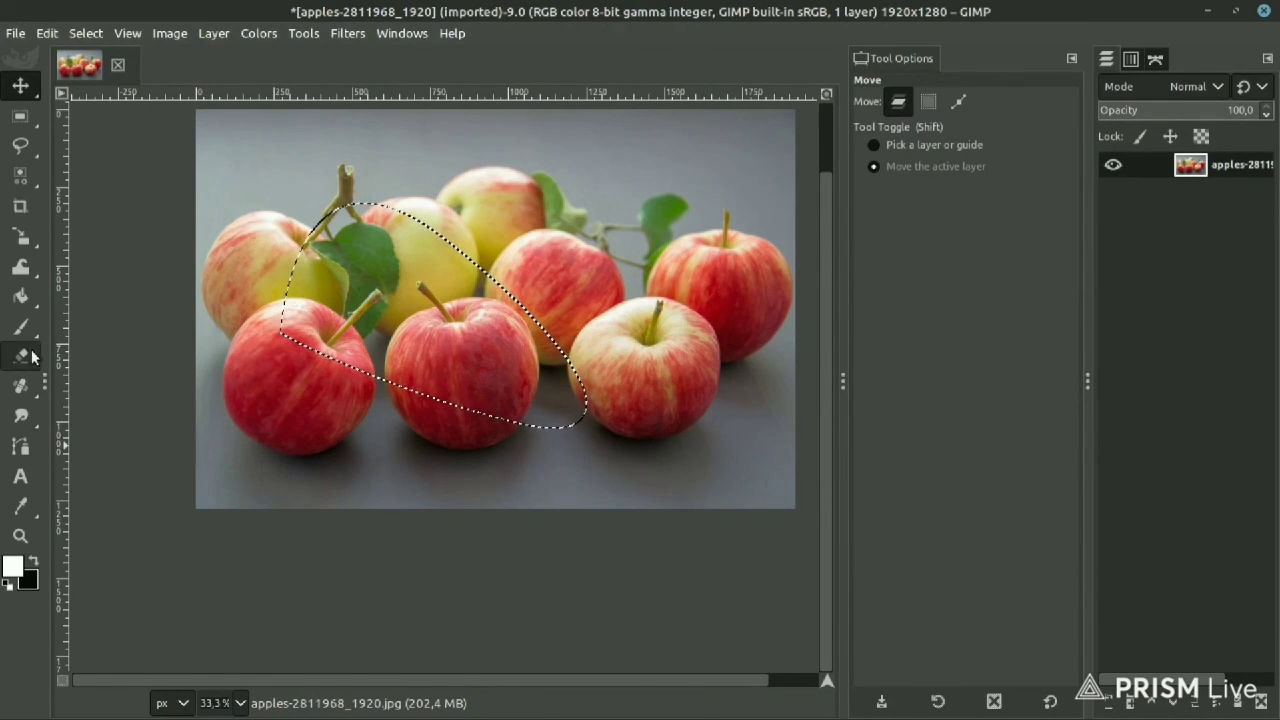
# - Add a transparent layer, bucket-fill the curved selection white, then set the selection to None
pyautogui.click(1110, 702)
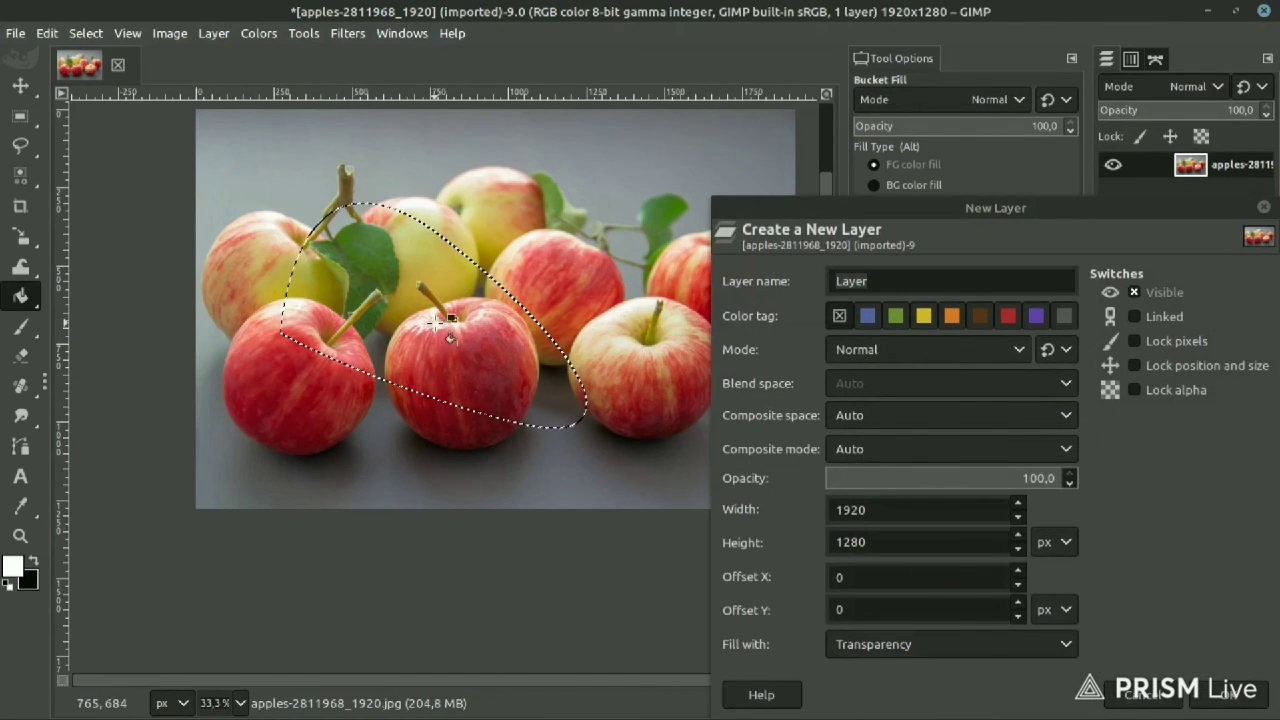
pyautogui.click(1144, 695)
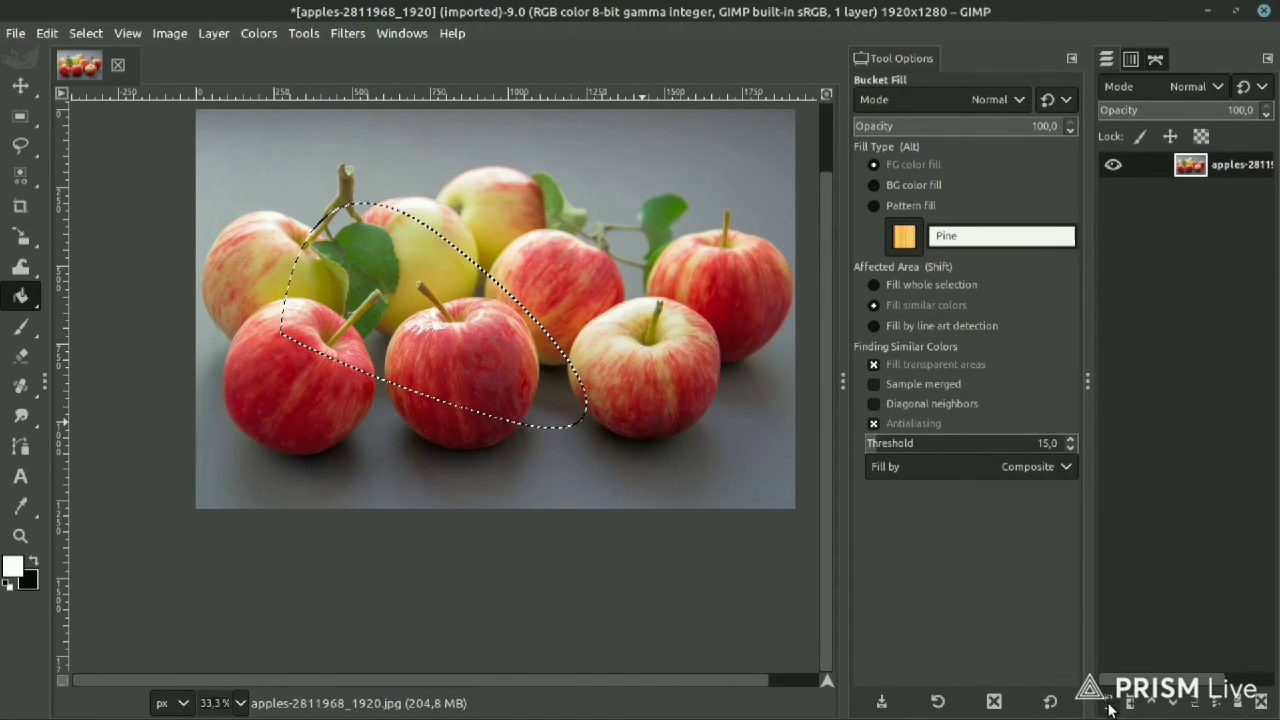
pyautogui.click(1128, 703)
pyautogui.click(1232, 698)
pyautogui.click(437, 347)
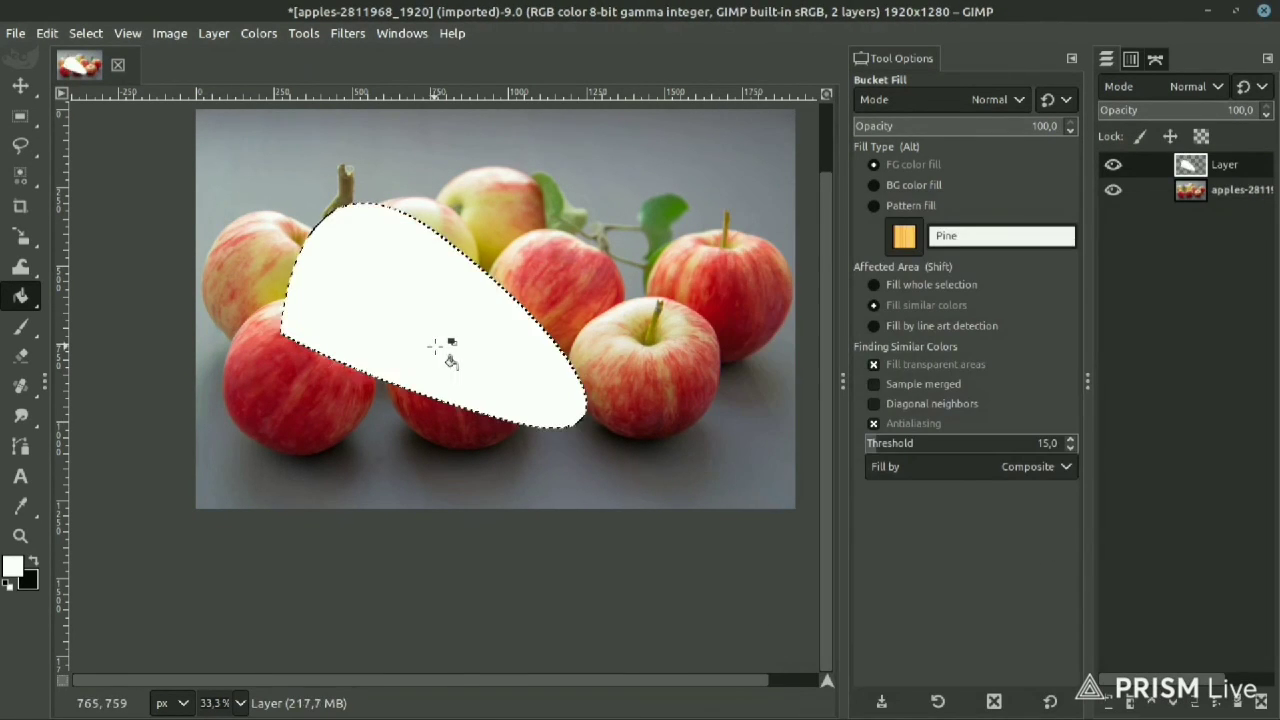
pyautogui.click(86, 33)
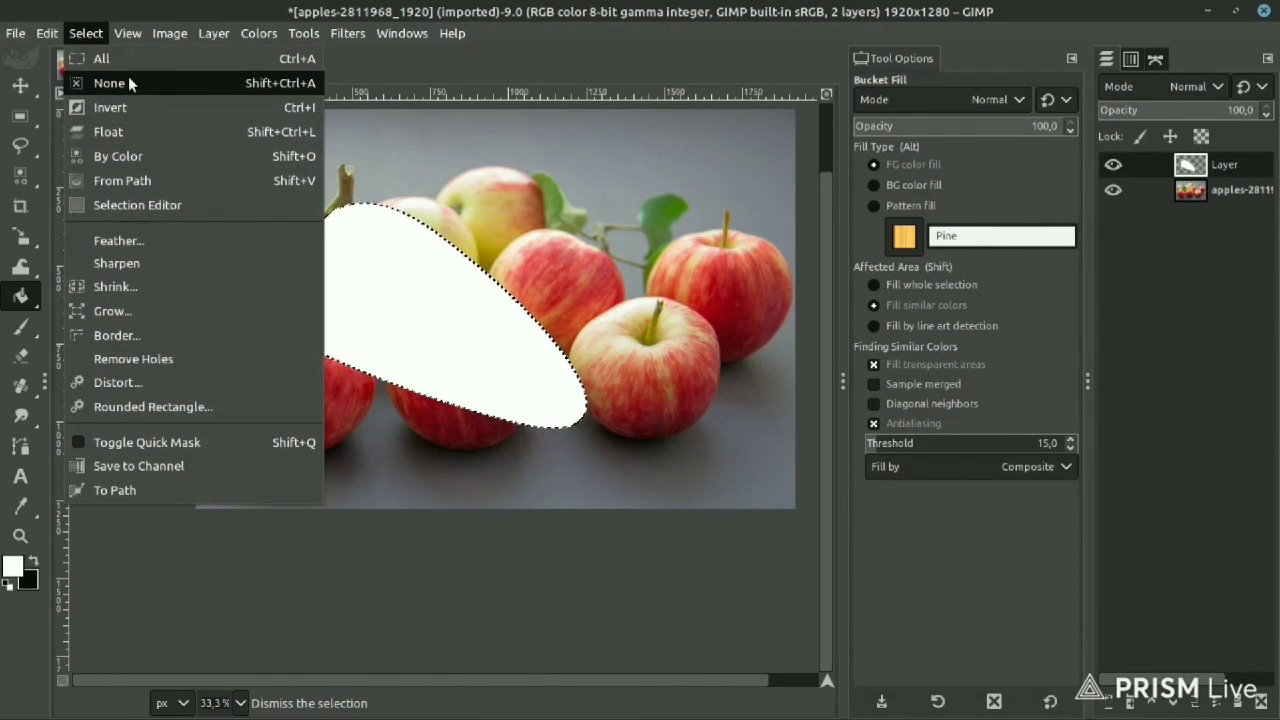
pyautogui.click(130, 86)
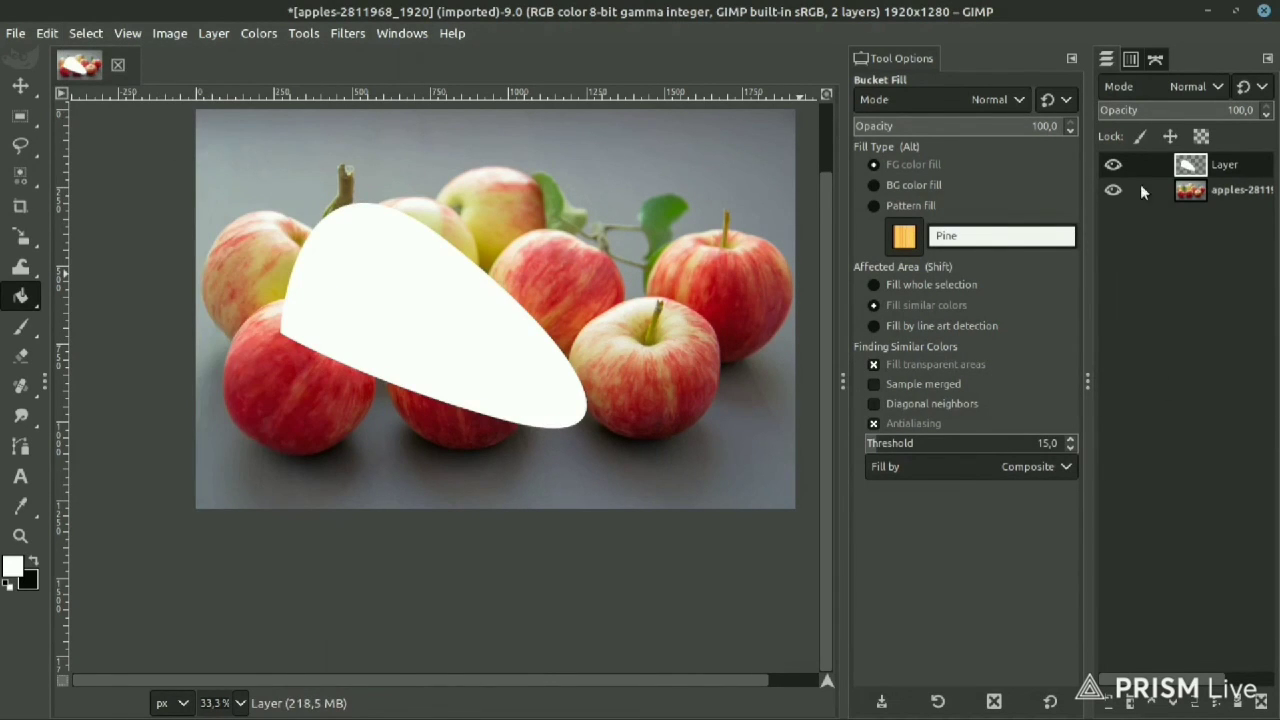
pyautogui.scroll(-3, 143, 177)
pyautogui.click(20, 86)
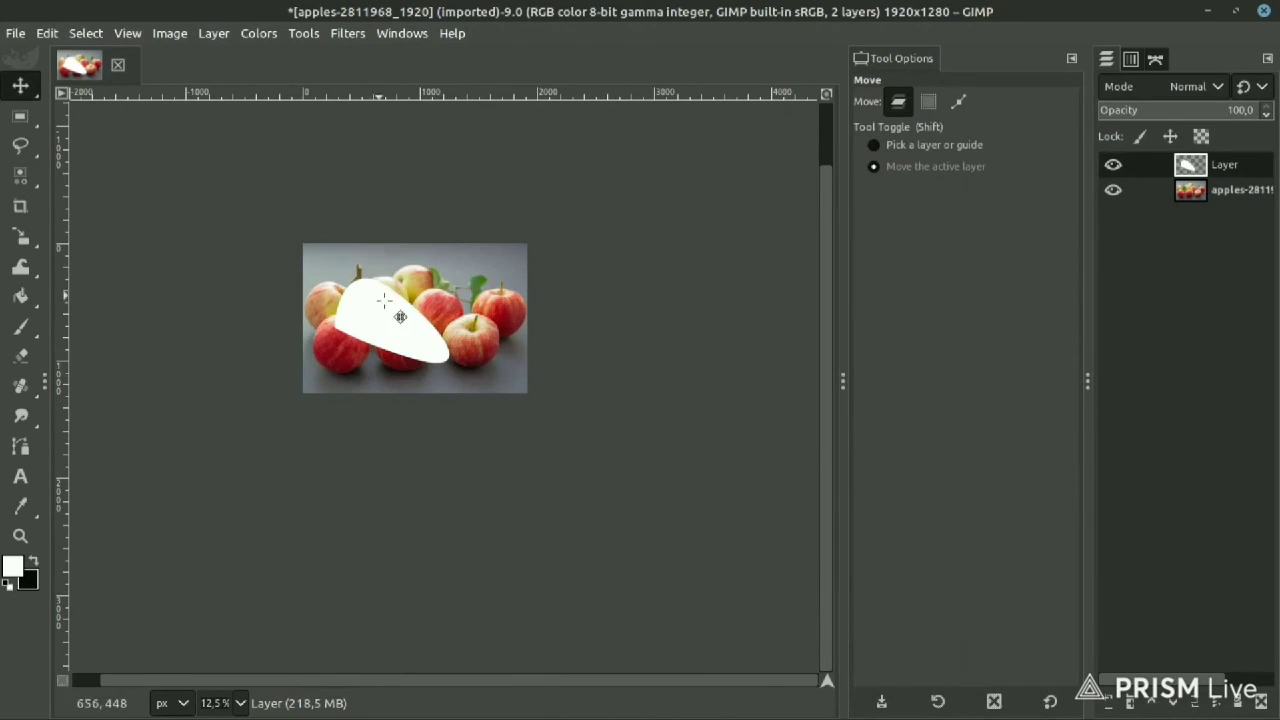
# - Shift the white shape right and make a selection from its layer with Alpha to Selection
pyautogui.moveTo(422, 330); pyautogui.dragTo(506, 318)
pyautogui.scroll(3, 506, 318)
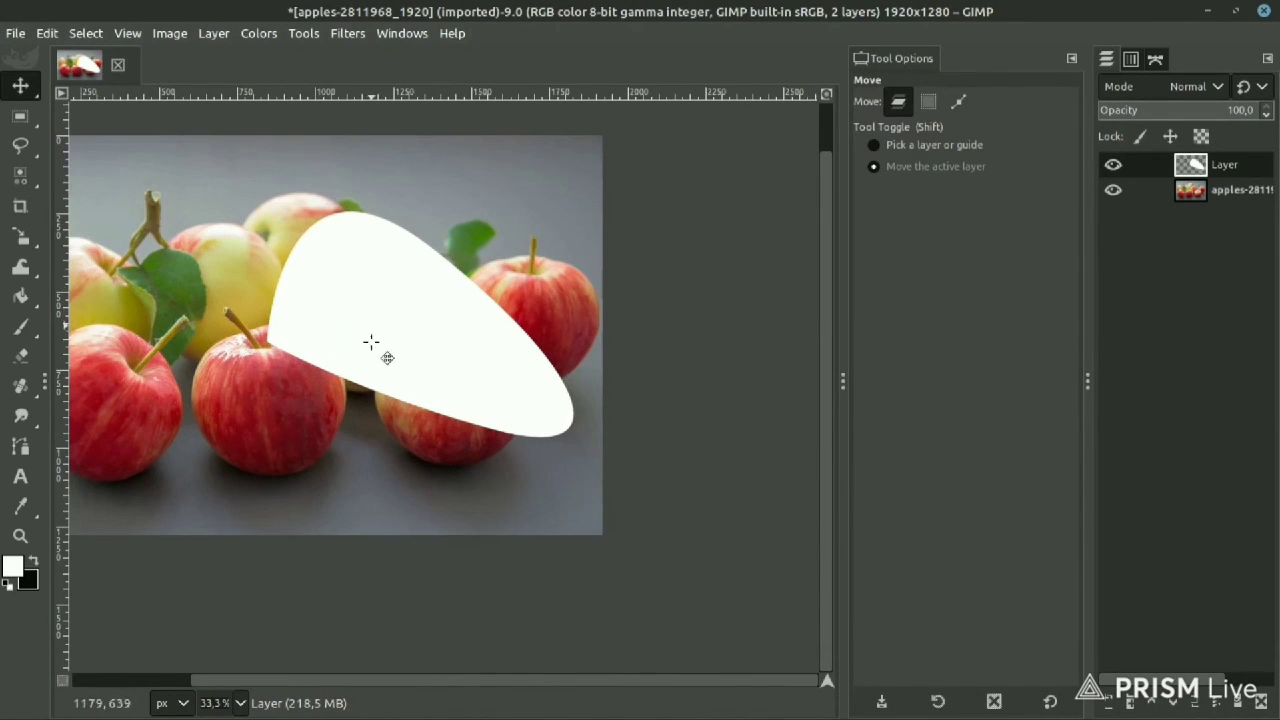
pyautogui.rightClick(1191, 167)
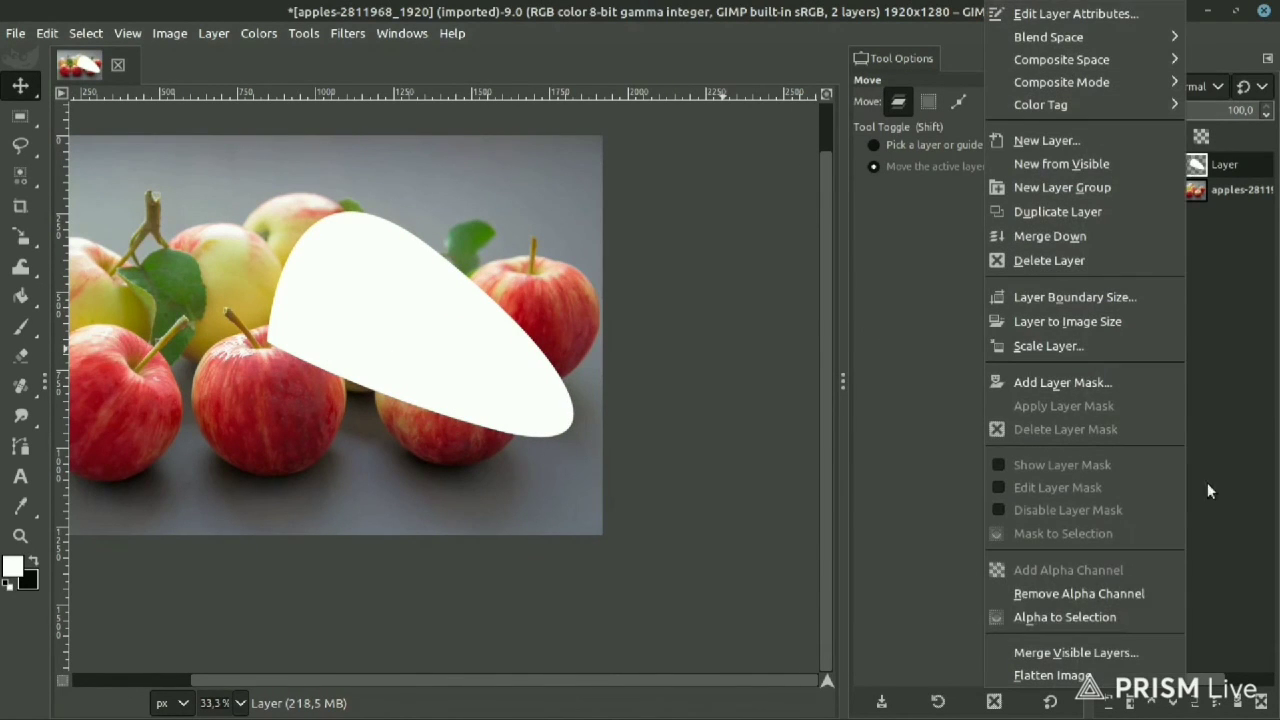
pyautogui.click(1064, 617)
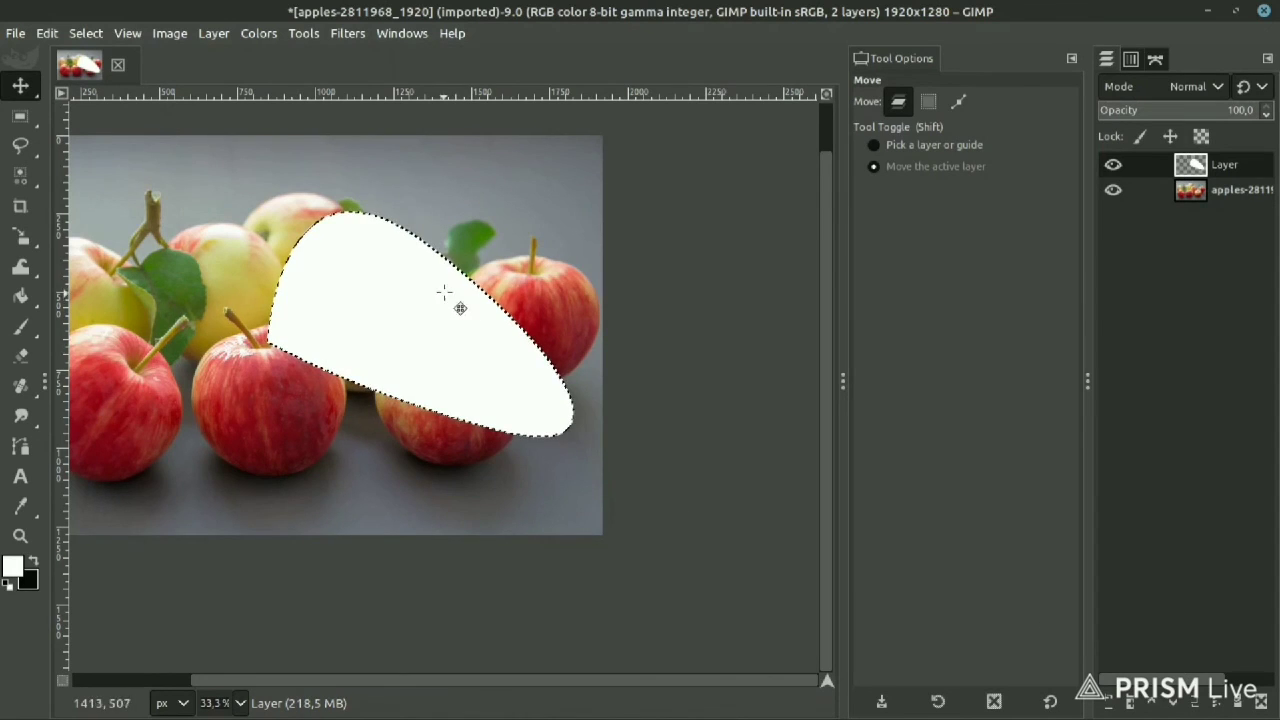
pyautogui.scroll(3, 480, 274)
pyautogui.scroll(-4, 480, 274)
pyautogui.scroll(-1, 480, 274)
pyautogui.scroll(2, 337, 247)
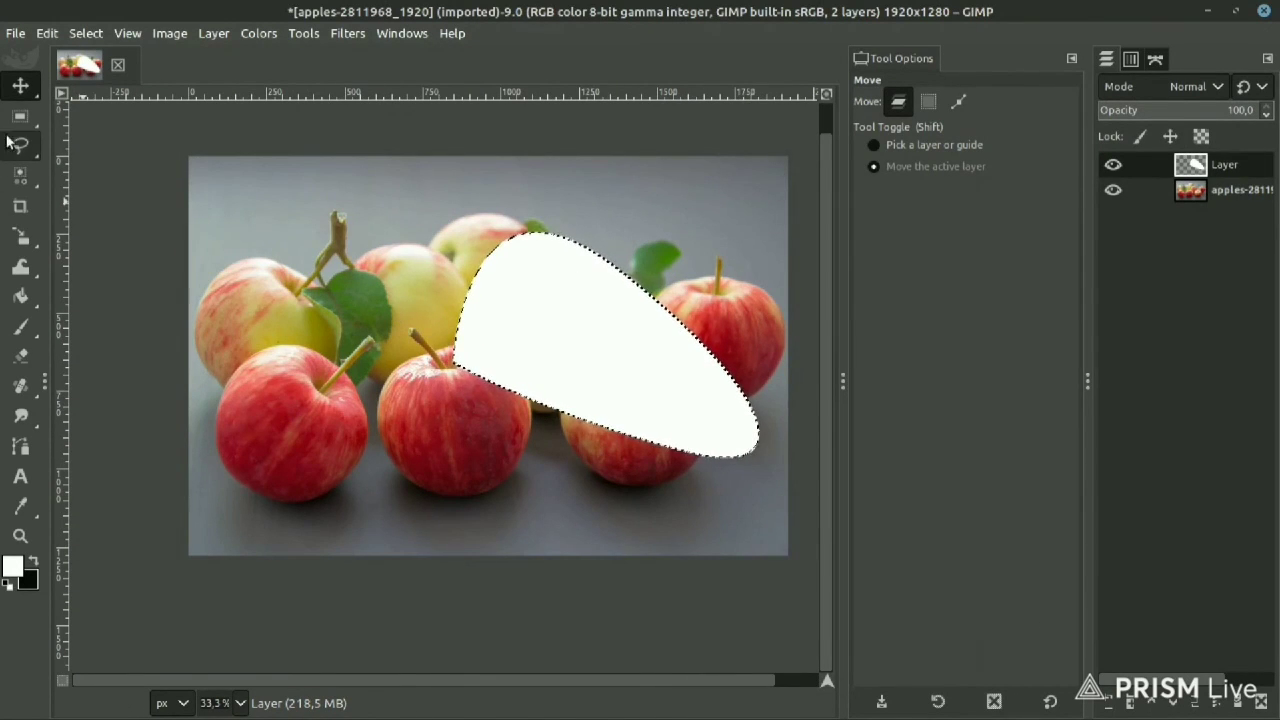
# - Hide the white-shape layer so only the curved selection outline shows over the photo
pyautogui.press('r')
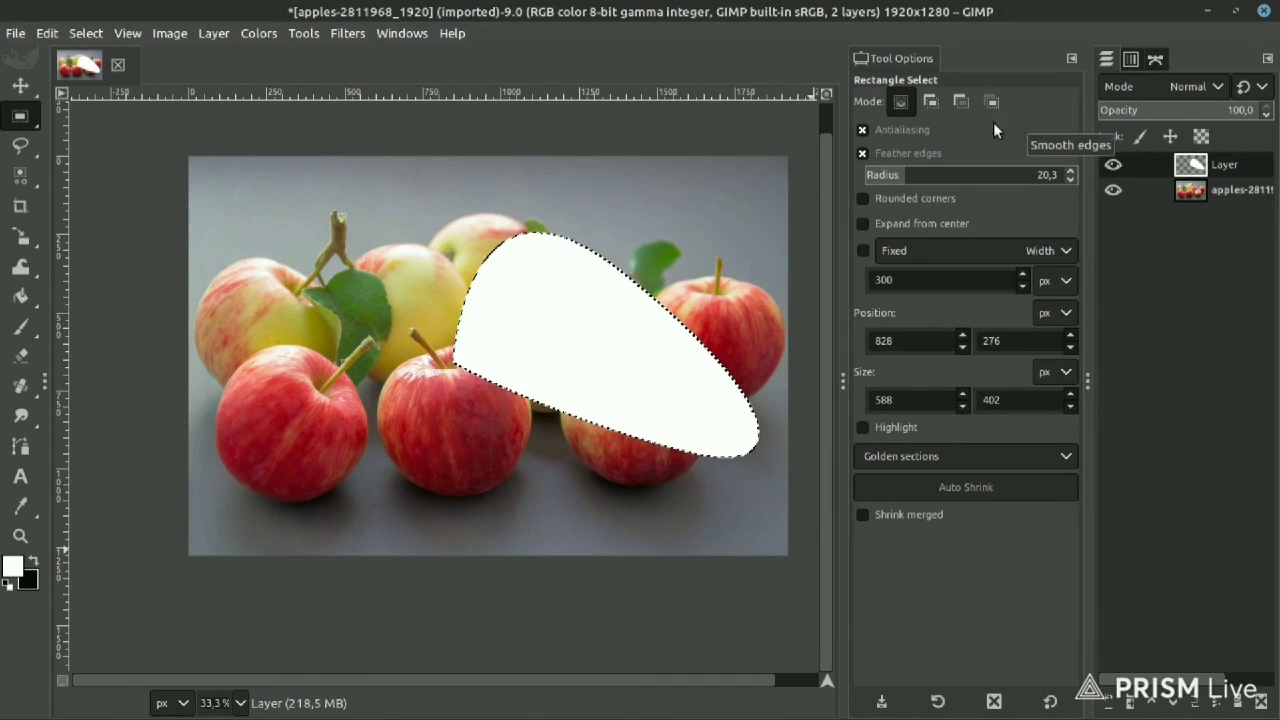
pyautogui.press('m')
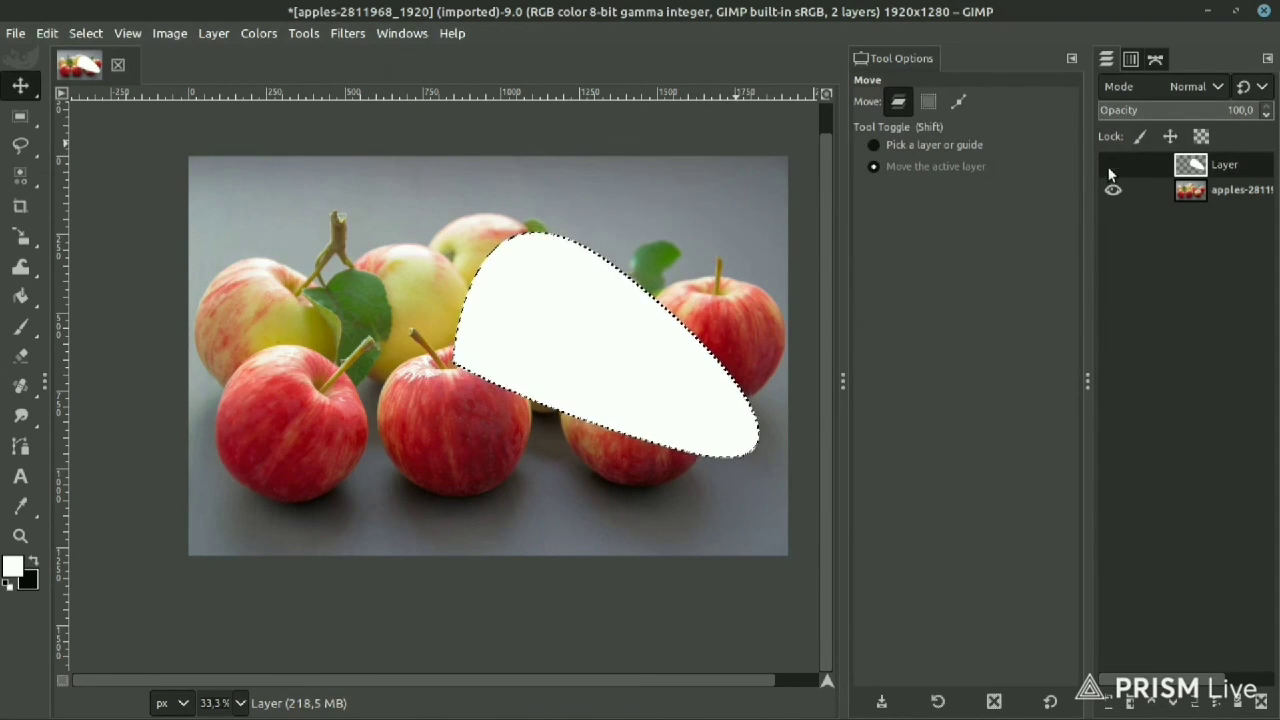
pyautogui.click(1113, 165)
pyautogui.keyDown('ctrl'); pyautogui.scroll(-3, 320, 362); pyautogui.keyUp('ctrl')
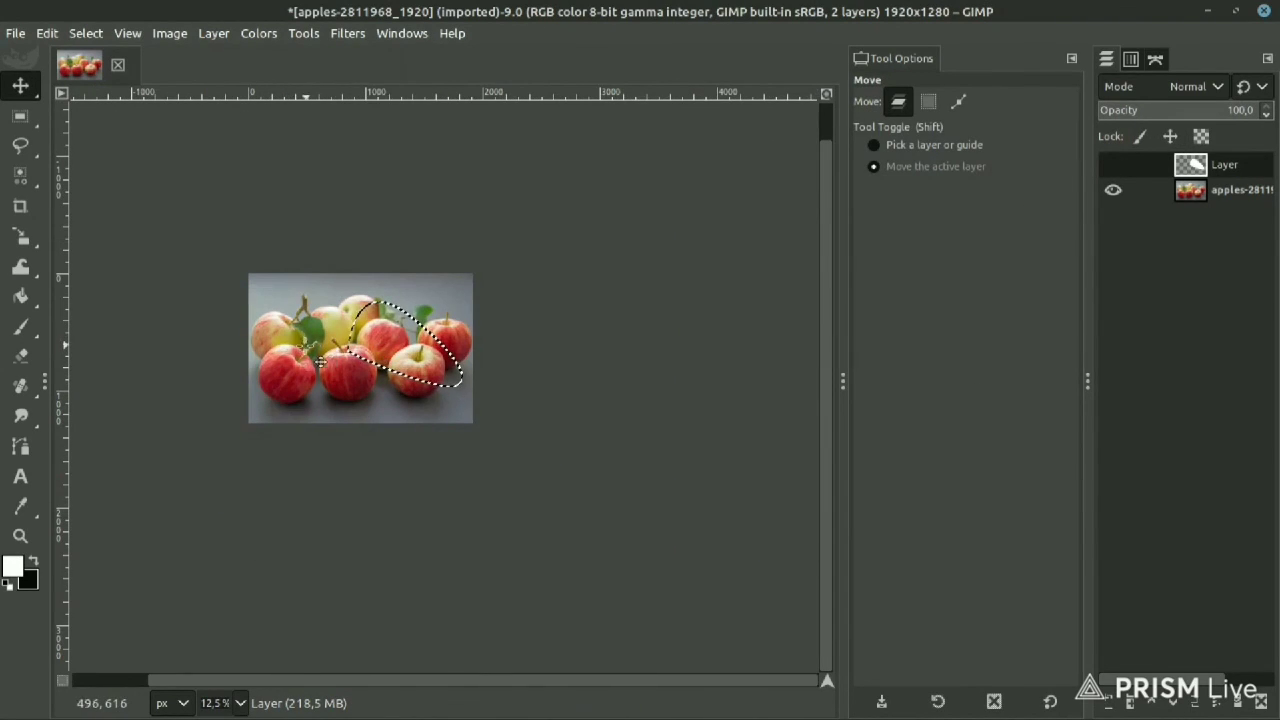
pyautogui.keyDown('ctrl'); pyautogui.scroll(3, 318, 362); pyautogui.keyUp('ctrl')
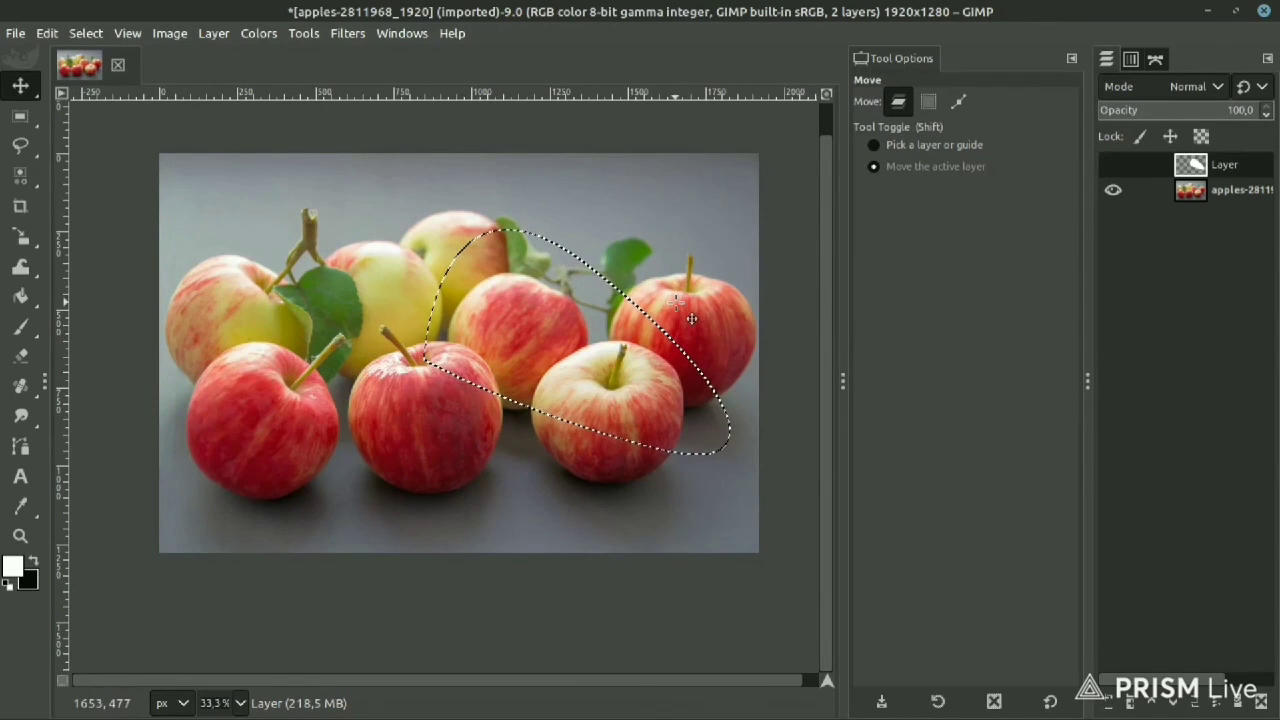